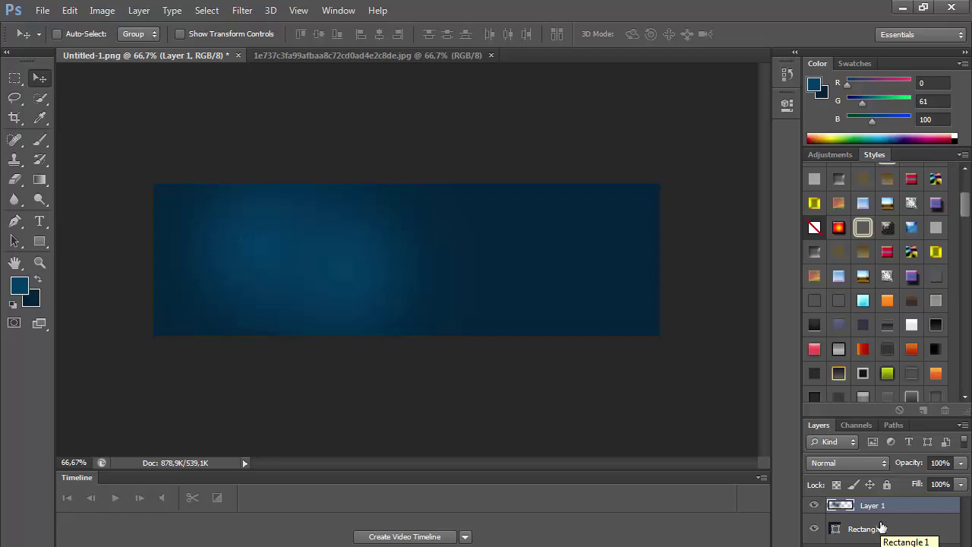
- Draw a tall narrow rectangle and rotate it about 34° into a diagonal stripe across the banner
click(39, 241)
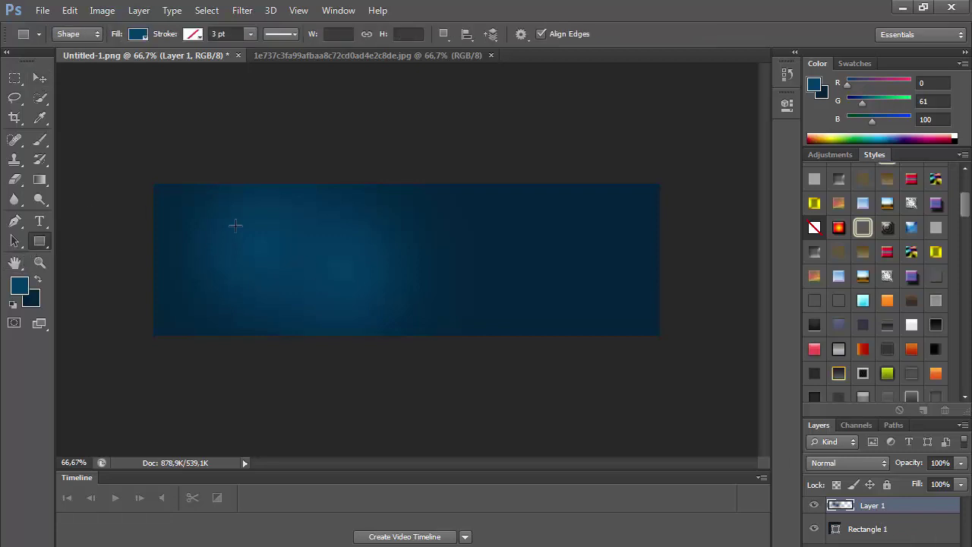
drag(443, 151, 415, 375)
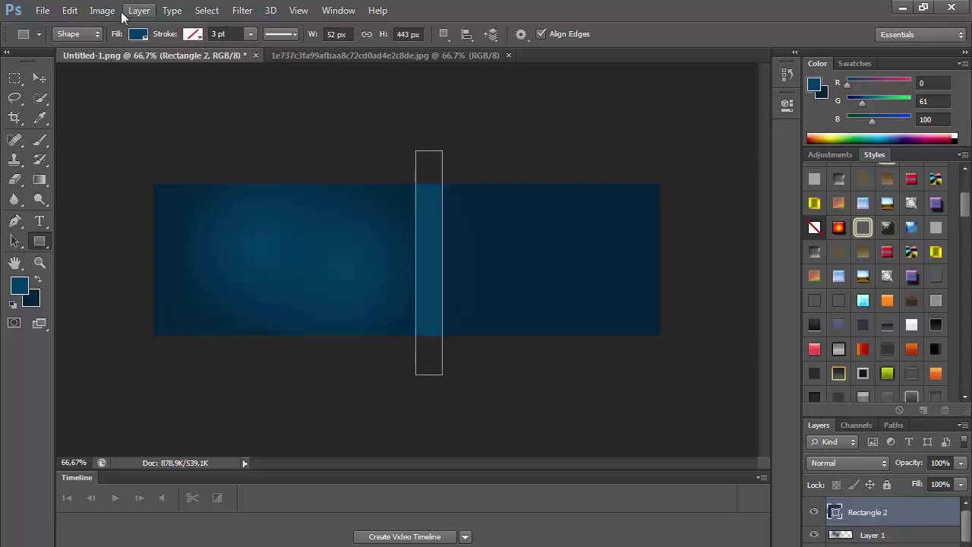
click(69, 11)
click(142, 292)
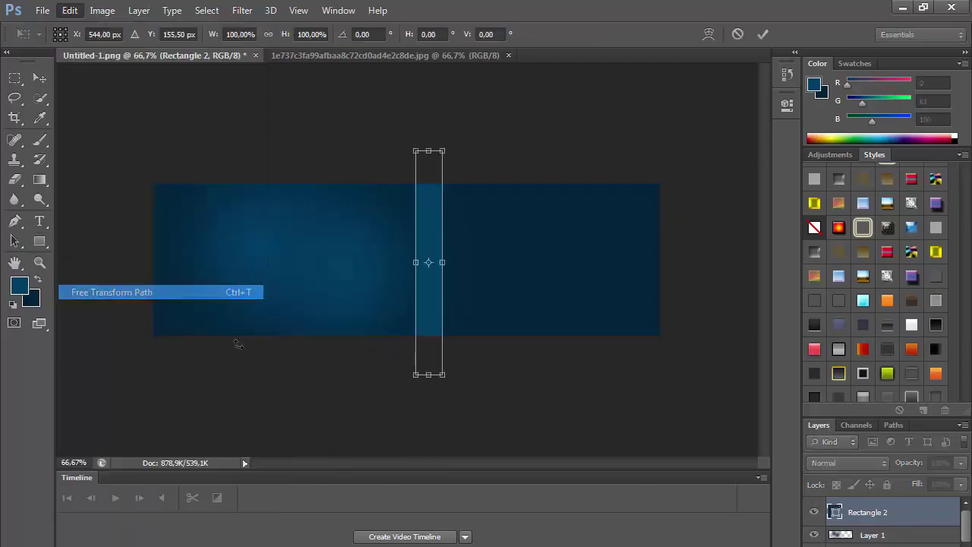
drag(494, 416, 438, 410)
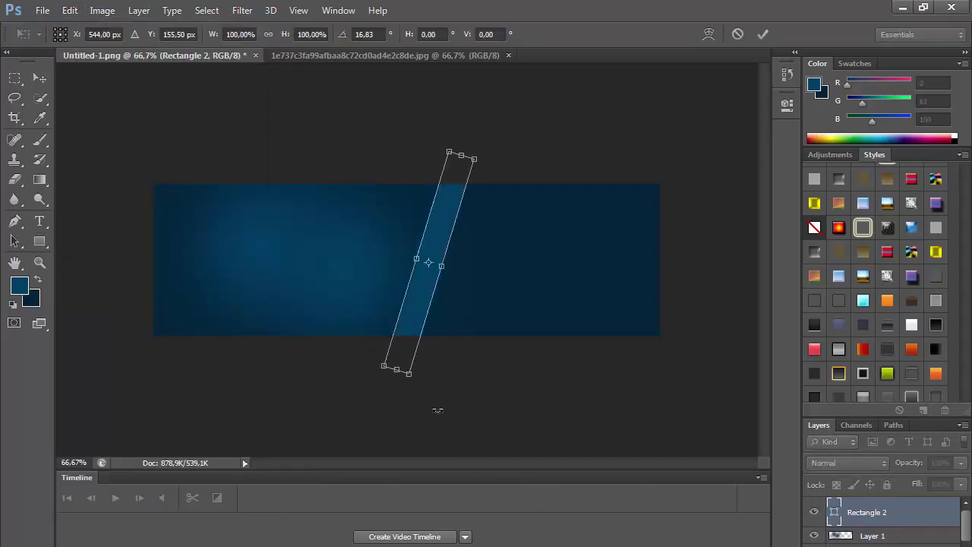
drag(410, 327, 390, 320)
drag(436, 397, 397, 398)
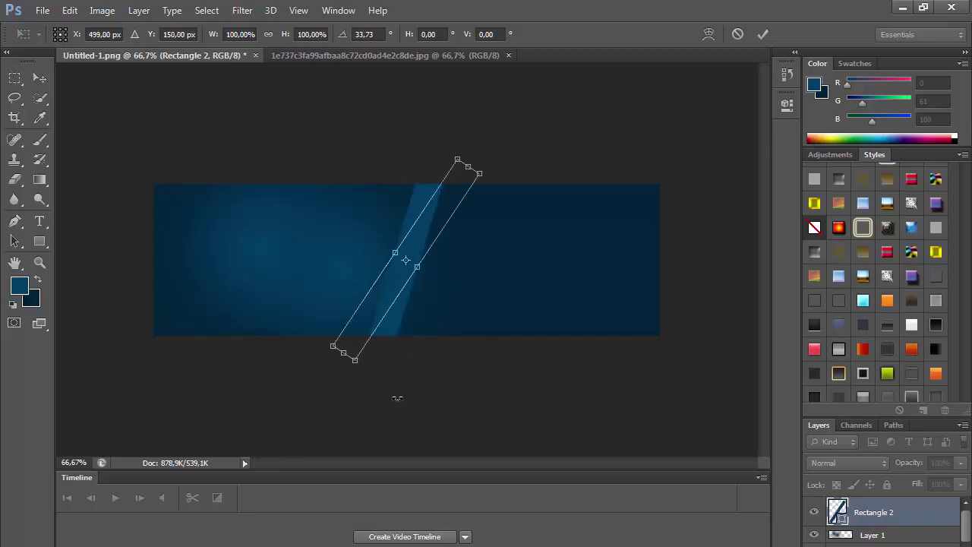
key(Return)
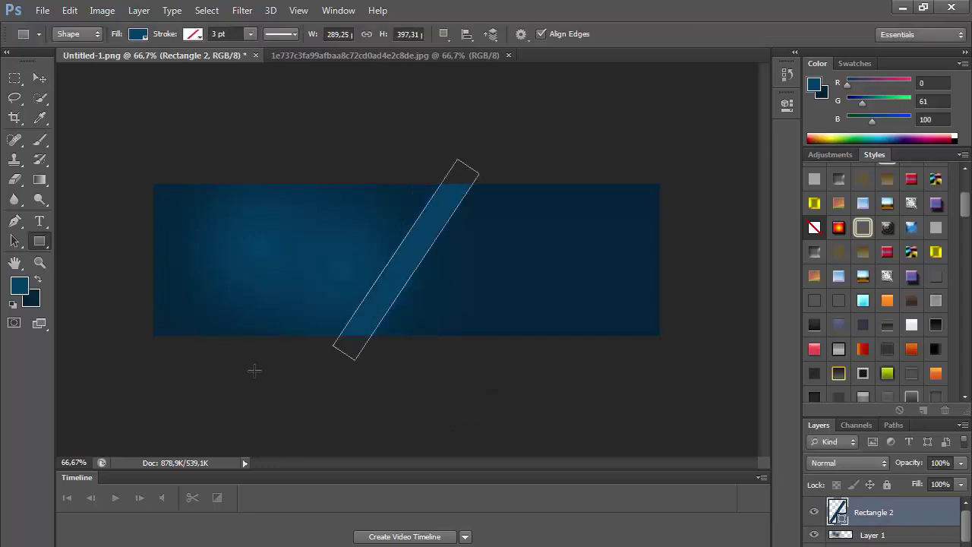
key(v)
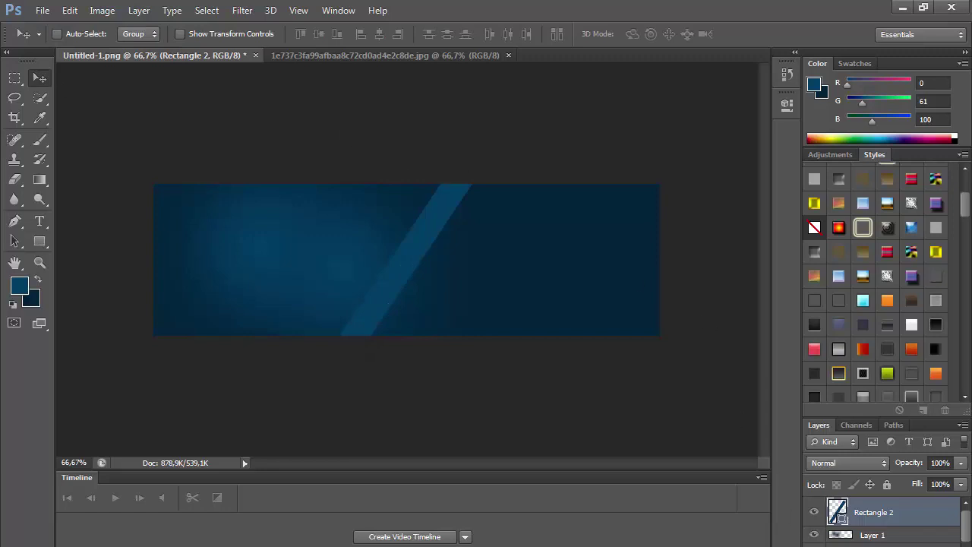
- Recolour the Rectangle 2 stripe to the banner's dark background blue
double_click(839, 512)
click(638, 253)
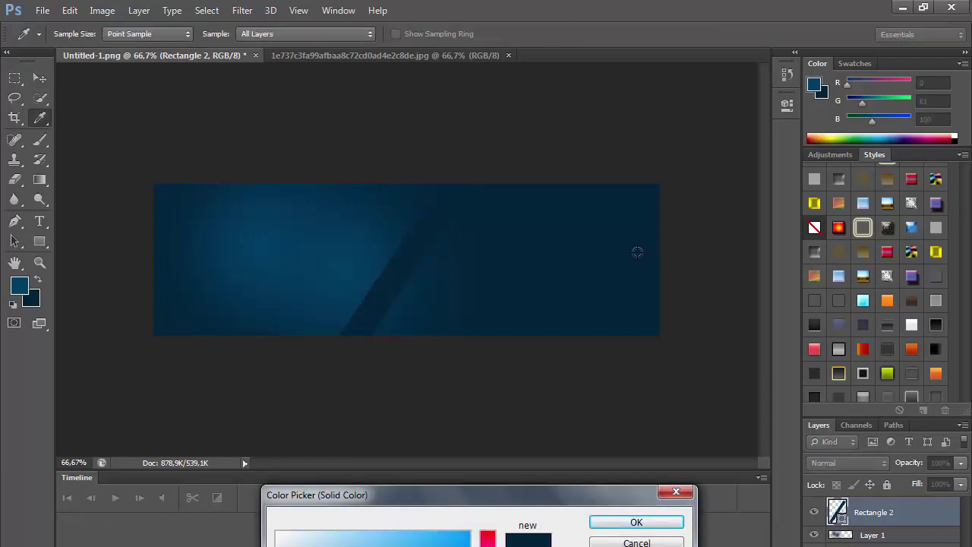
click(630, 523)
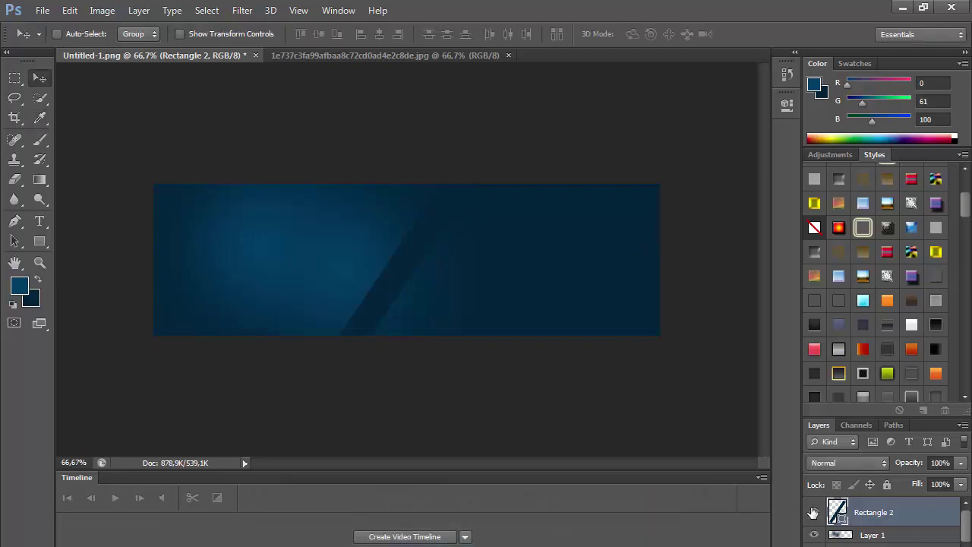
- Duplicate the stripe as Rectangle 2 copy, make it white, and shift it slightly left
right_click(904, 524)
click(715, 56)
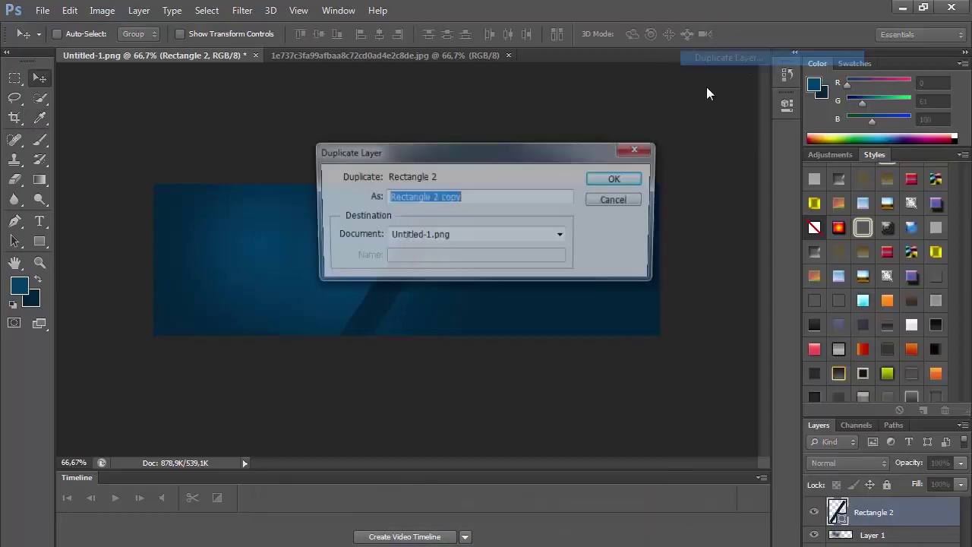
click(619, 180)
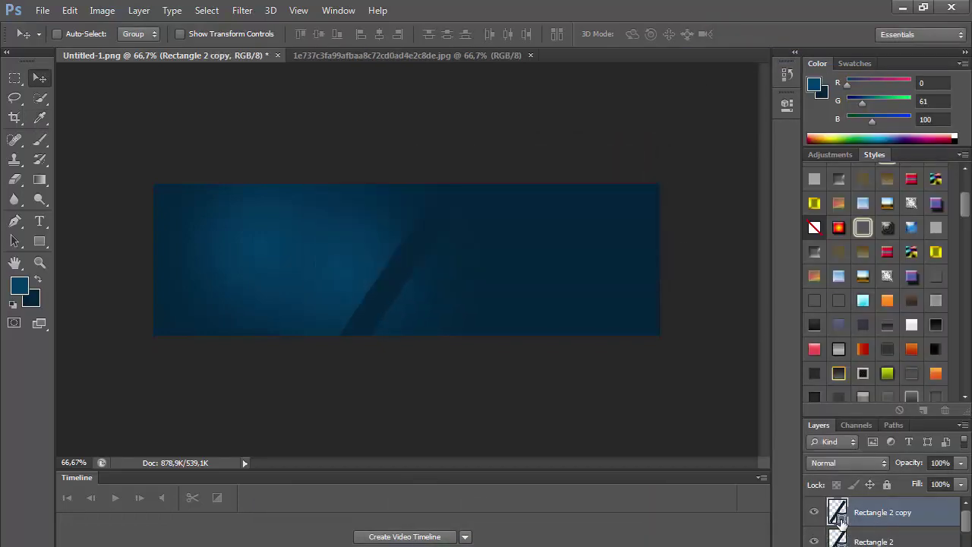
double_click(838, 513)
drag(325, 533, 281, 534)
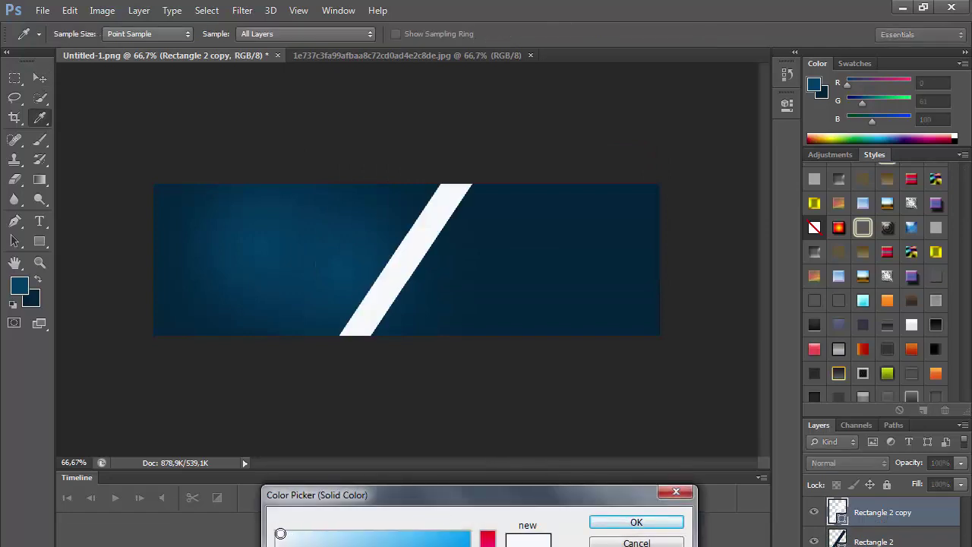
click(632, 523)
key(v)
drag(410, 237, 402, 238)
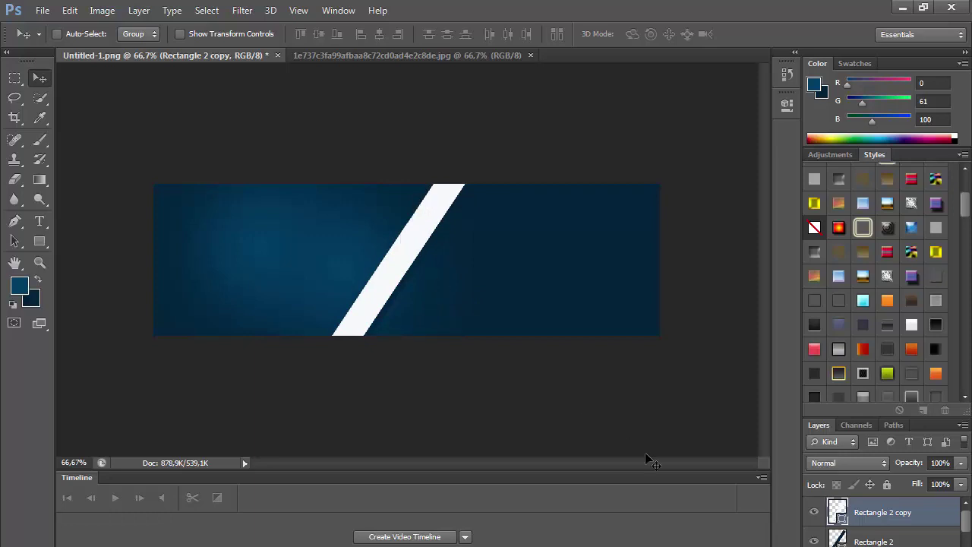
- Duplicate the white stripe as Rectangle 2 copy 2 and colour it dark blue
right_click(871, 521)
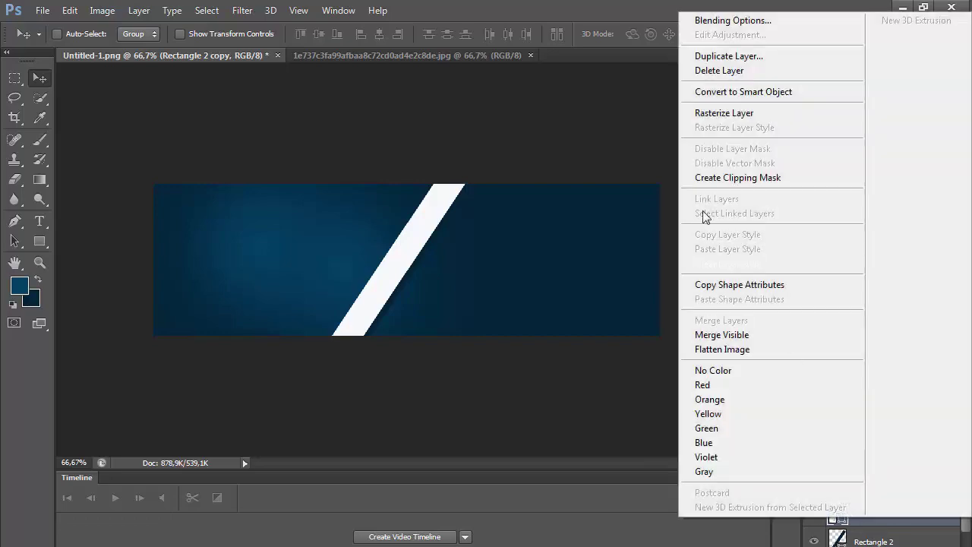
click(724, 56)
click(617, 180)
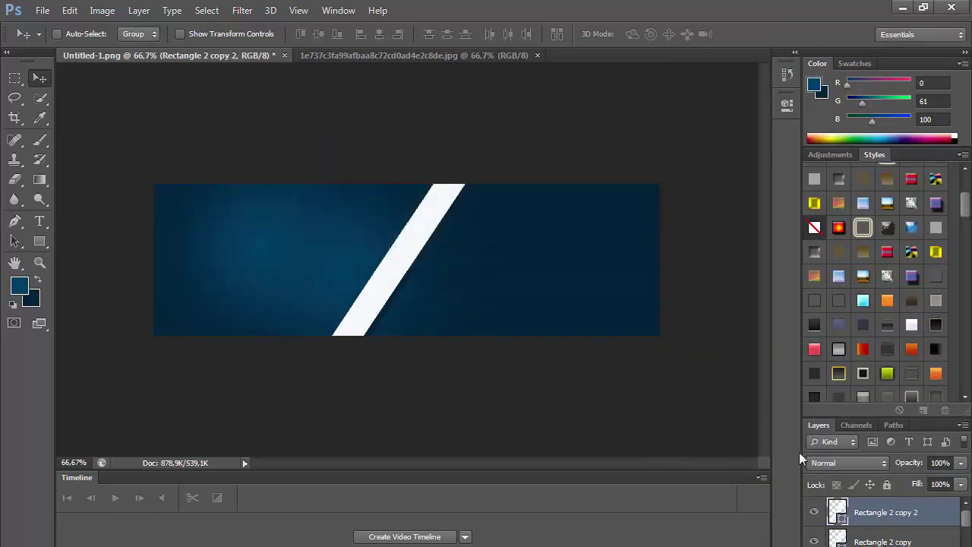
double_click(839, 514)
click(353, 284)
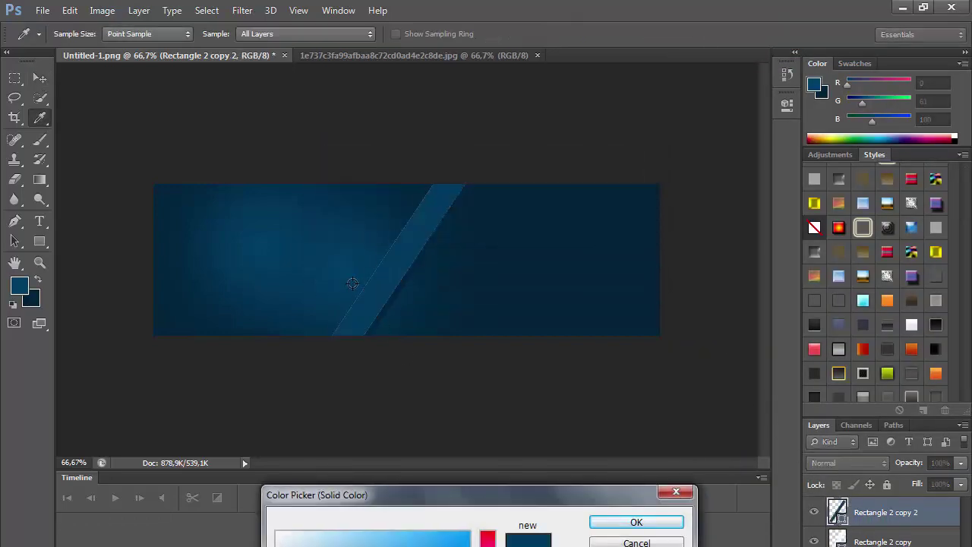
click(559, 286)
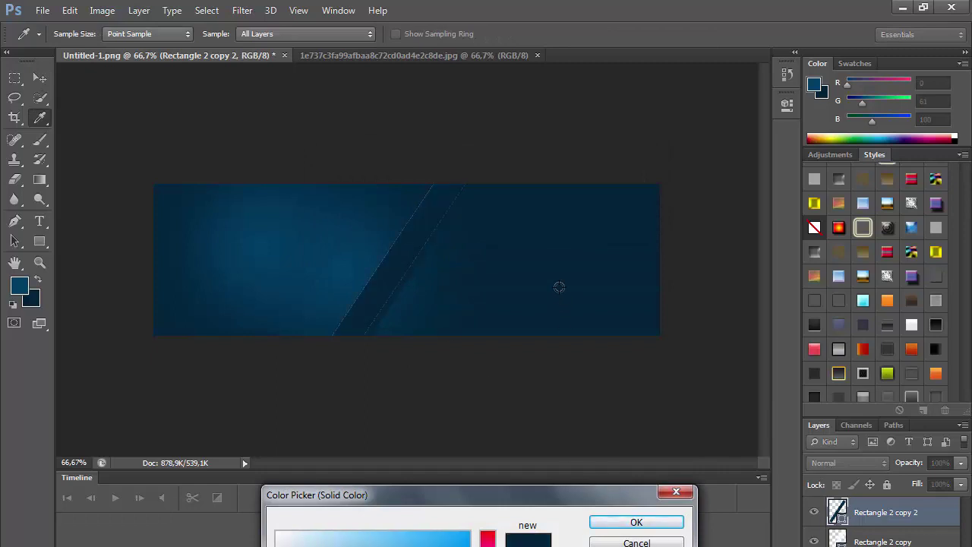
click(658, 520)
- Move the new stripe about 2.22 cm left of the white one and make it white
key(v)
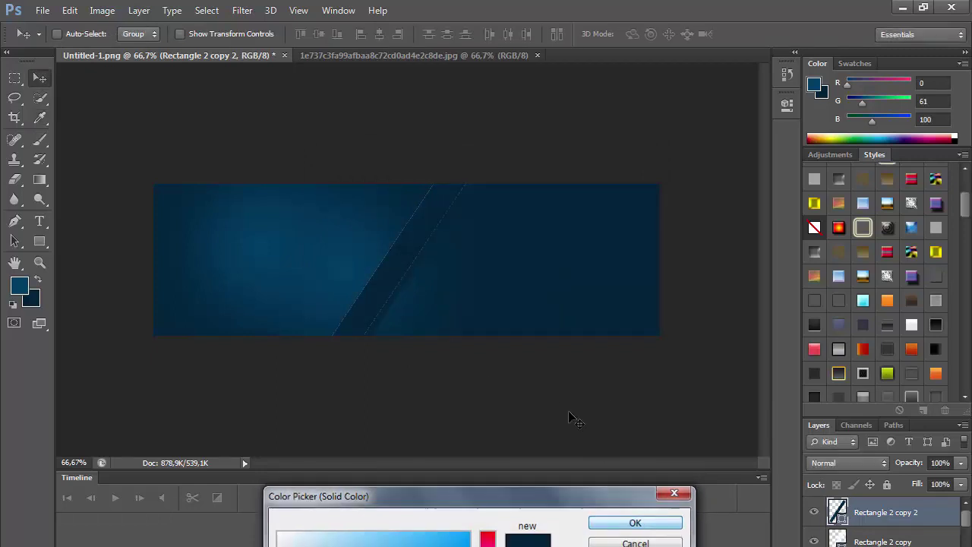
drag(408, 265, 403, 264)
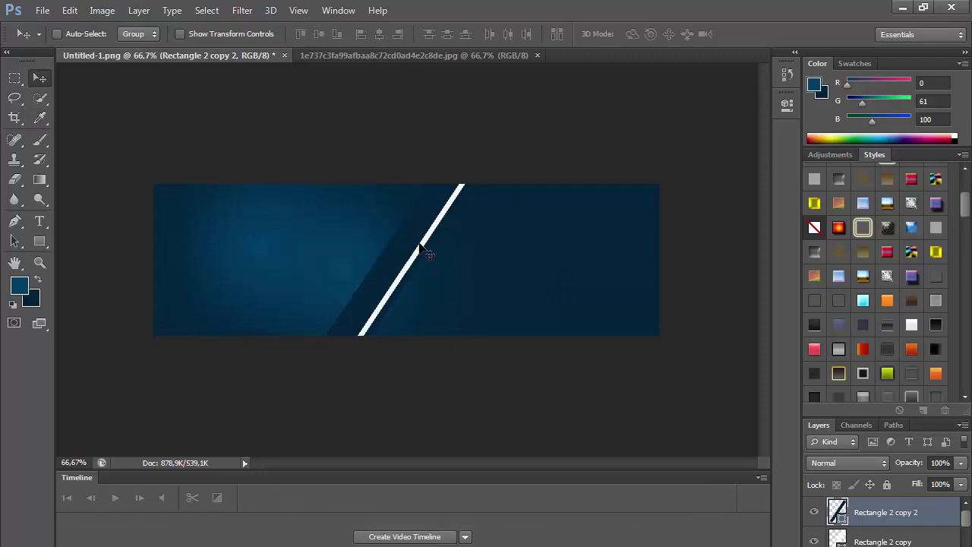
drag(423, 251, 375, 247)
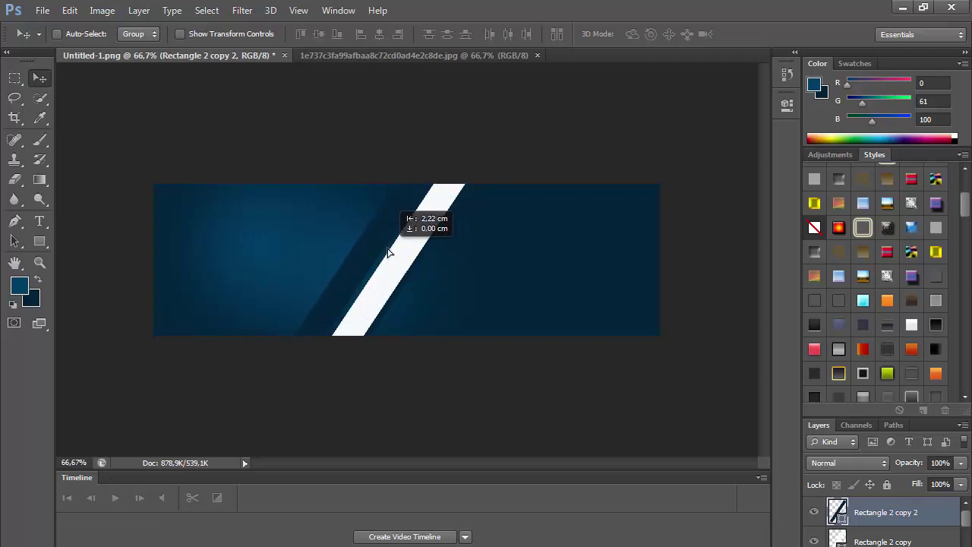
drag(374, 246, 391, 251)
drag(408, 292, 407, 288)
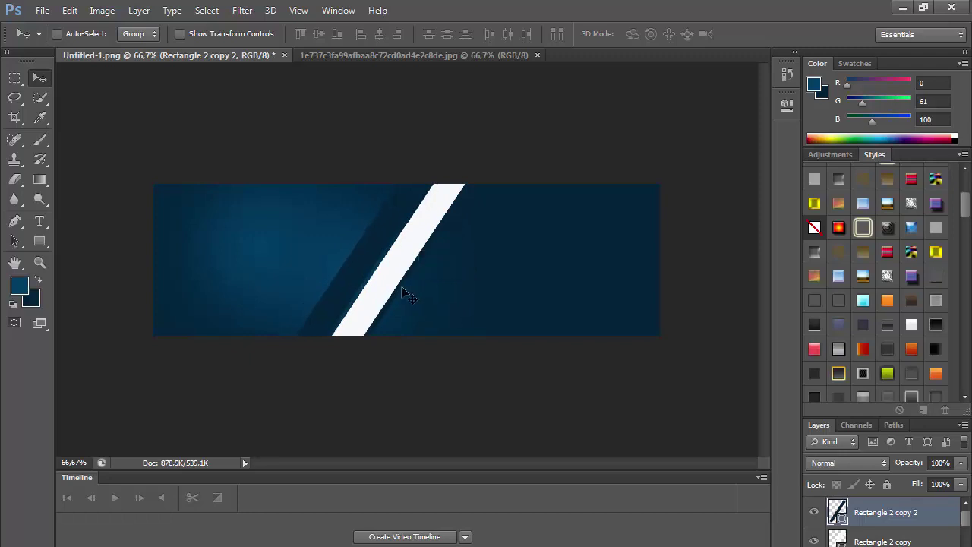
double_click(840, 517)
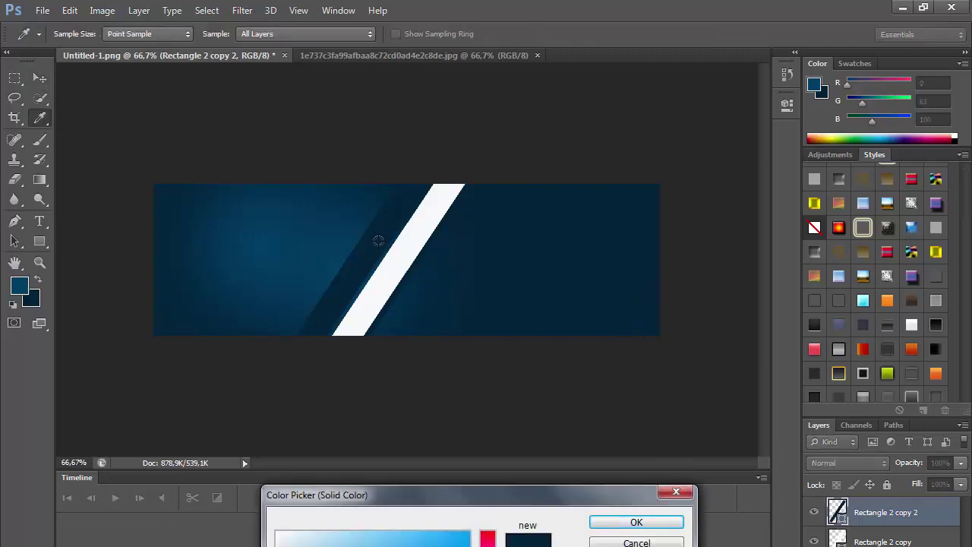
click(392, 257)
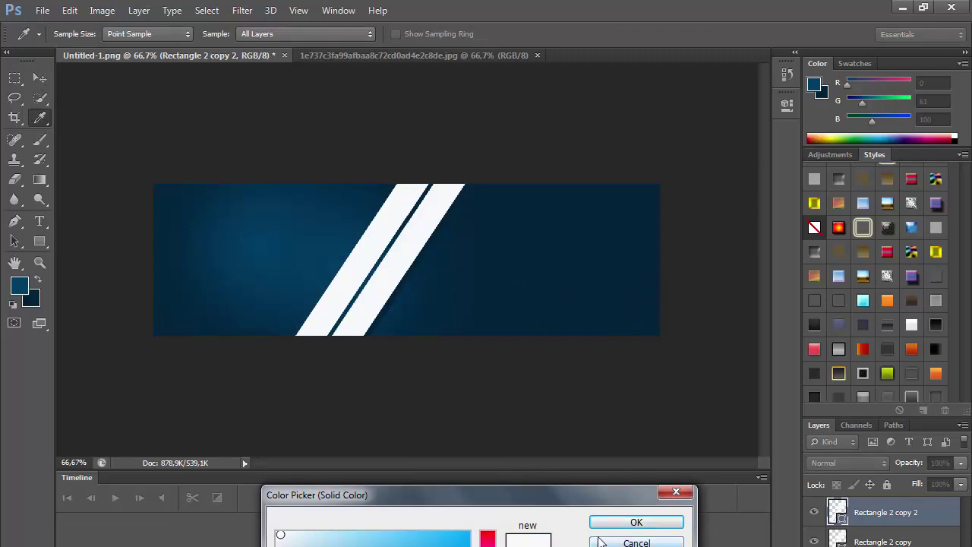
click(608, 523)
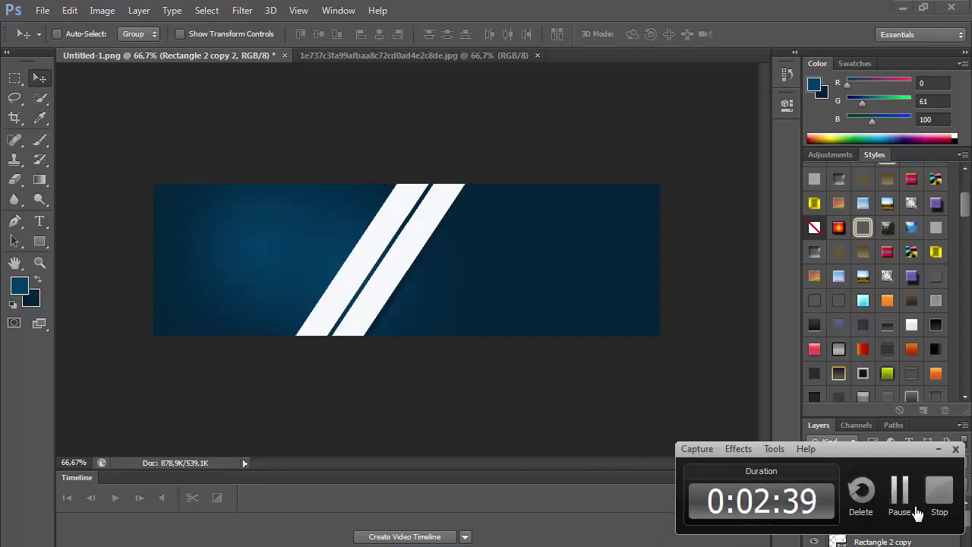
- Add a 72 pt 'BaNNer' text heading and move it toward the banner's top-left
click(39, 221)
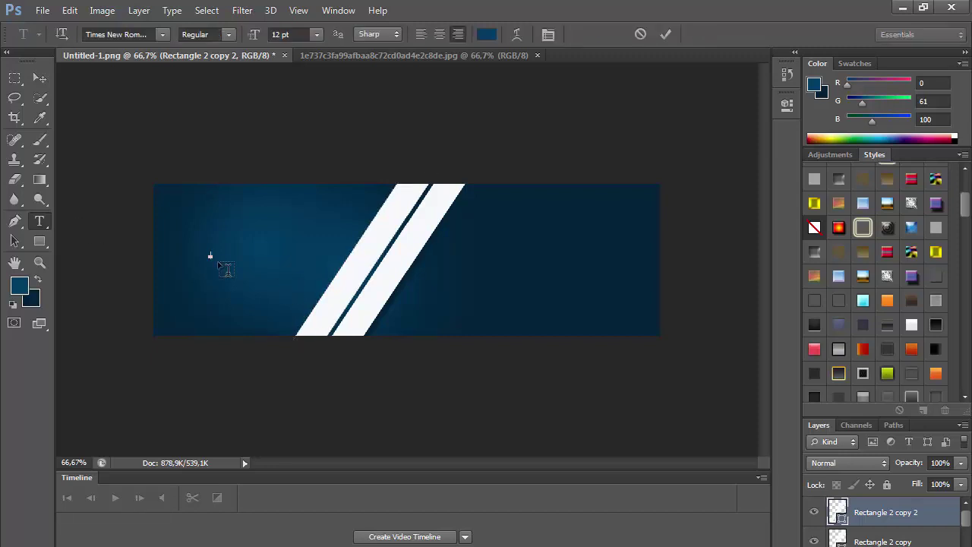
click(313, 36)
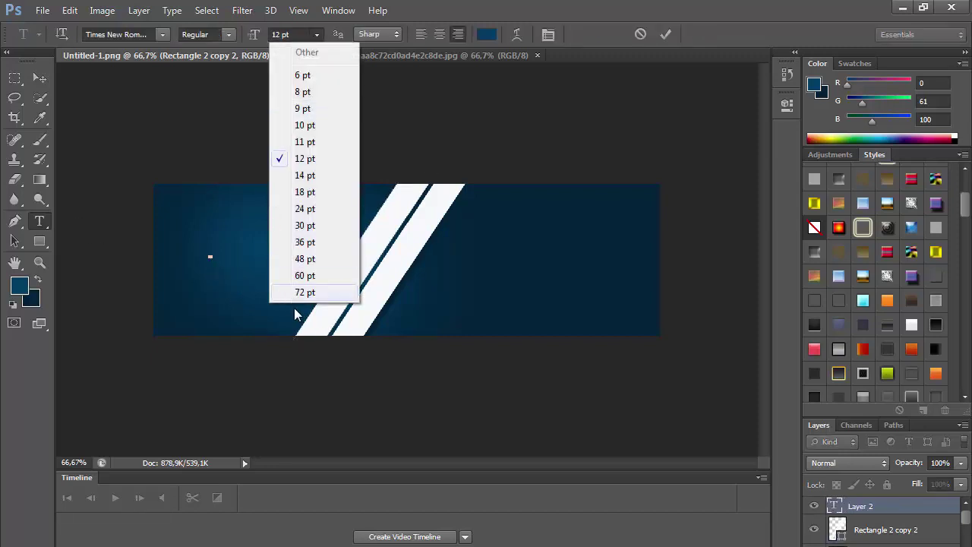
click(301, 296)
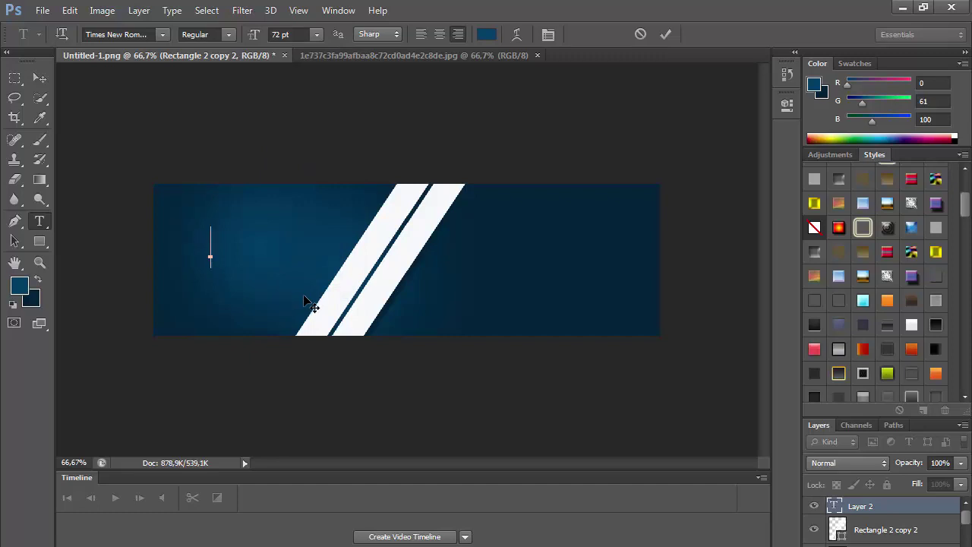
text(Ban)
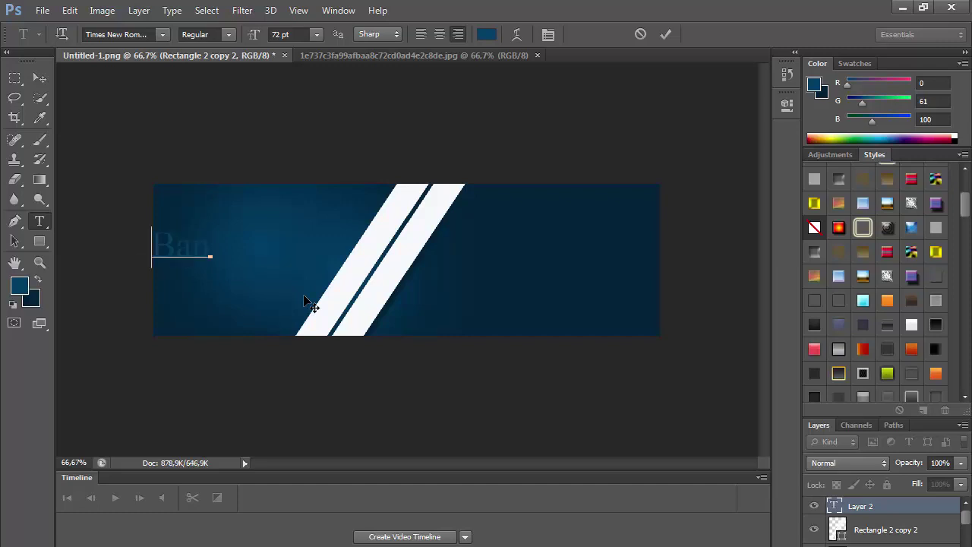
text(ner)
drag(182, 249, 146, 245)
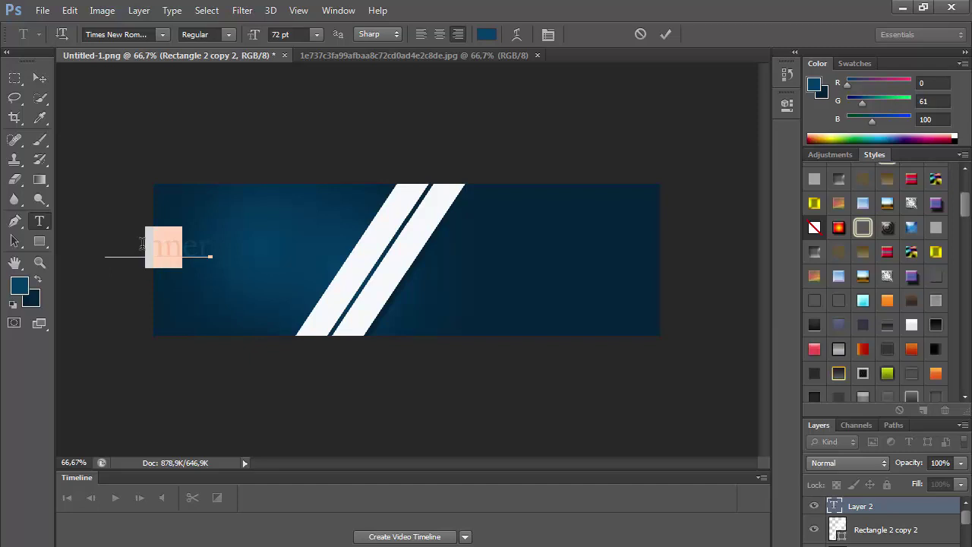
text(N)
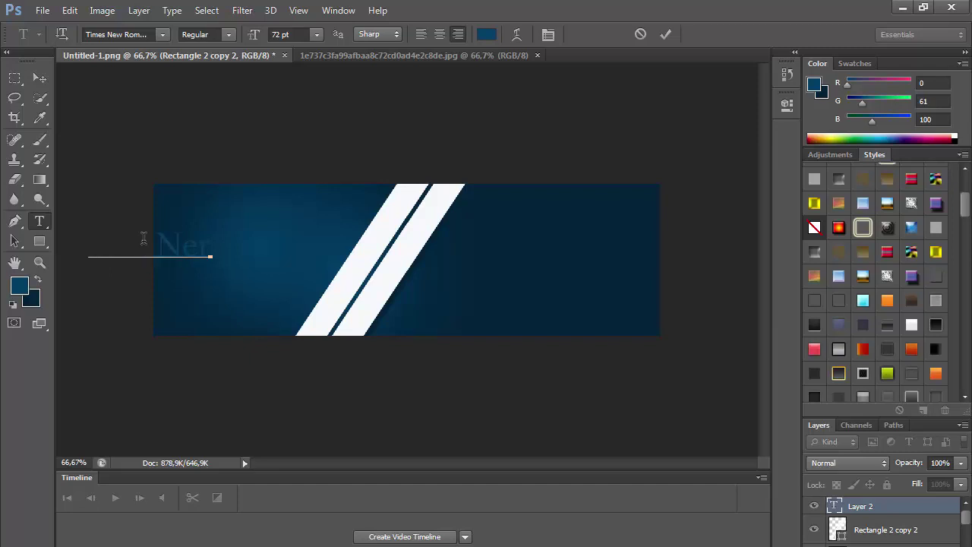
click(40, 78)
mouse_move(215, 218)
mouse_down()
mouse_move(339, 216)
mouse_move(304, 190)
mouse_up()
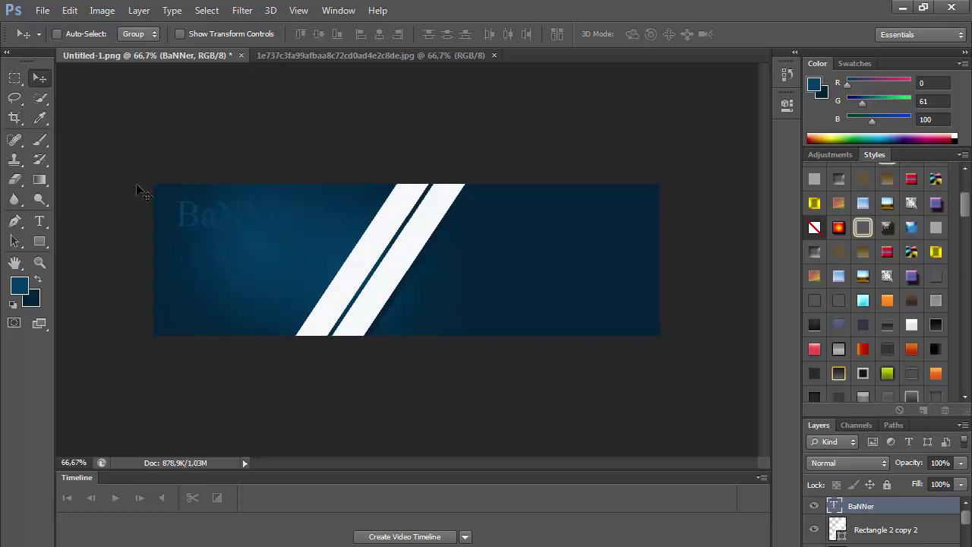
- Make the heading text white and shrink it slightly
click(39, 222)
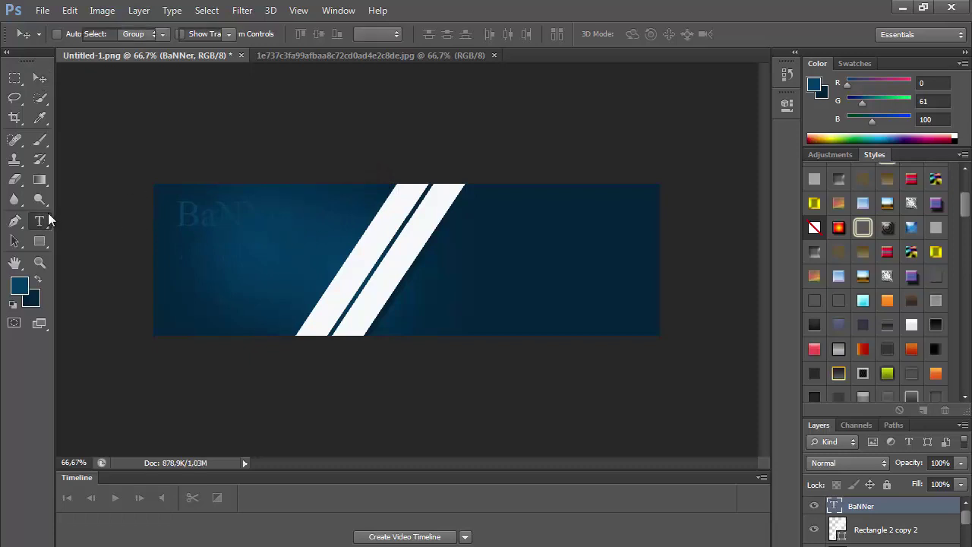
double_click(191, 214)
click(20, 292)
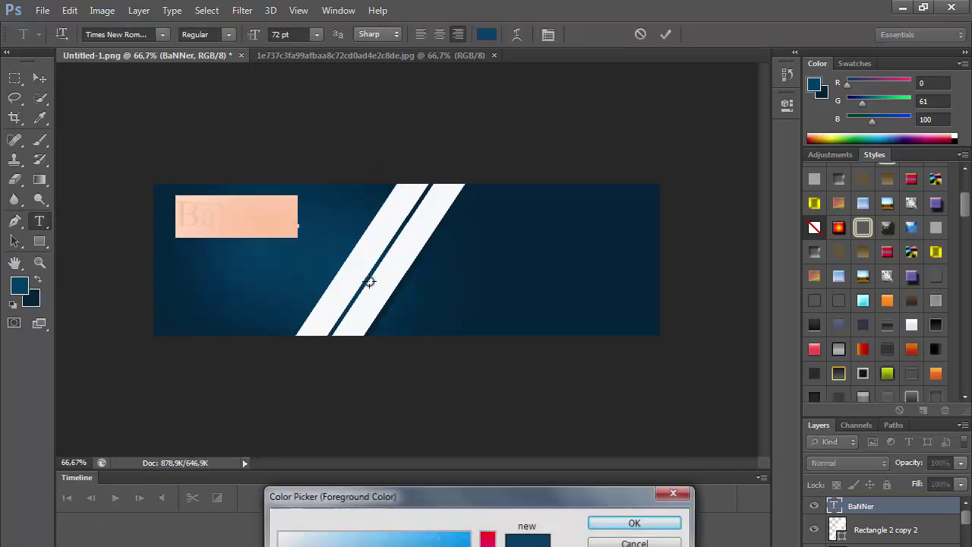
click(619, 523)
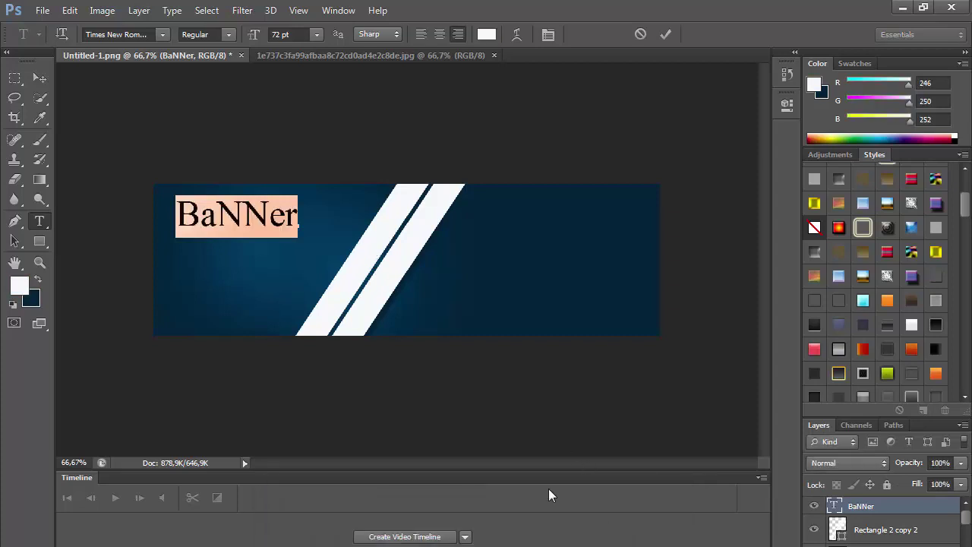
click(156, 208)
click(69, 10)
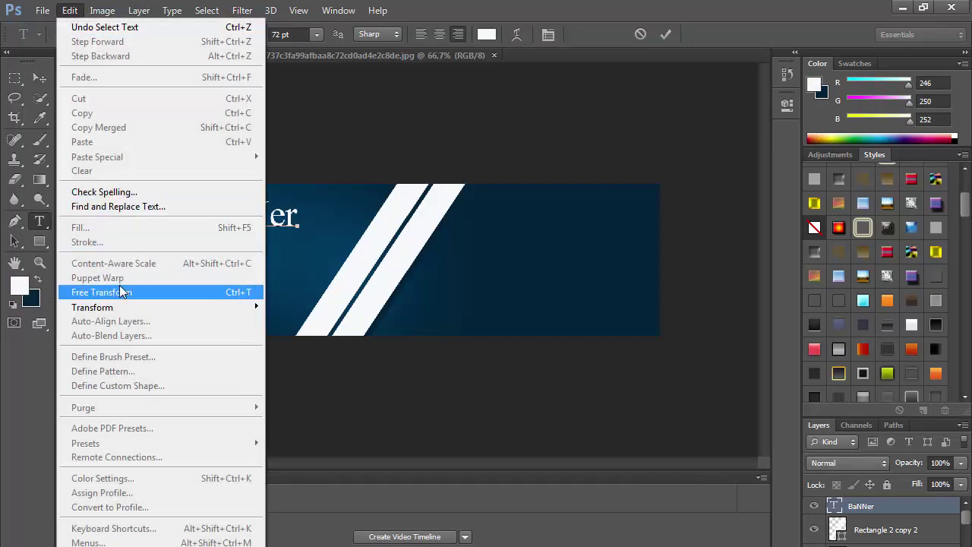
click(101, 292)
drag(297, 230, 220, 212)
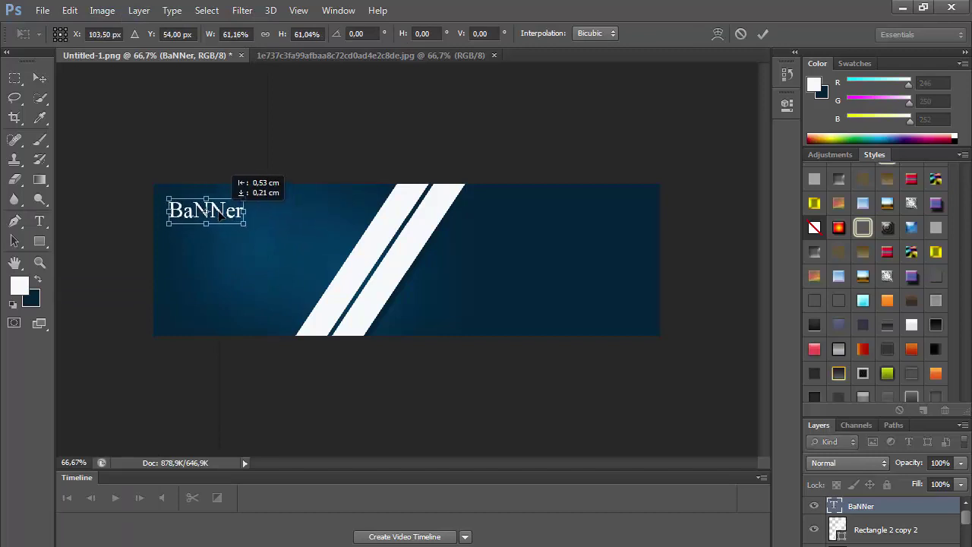
key(Return)
- Retype the heading as 'BANNER' and set it in Tahoma
double_click(222, 211)
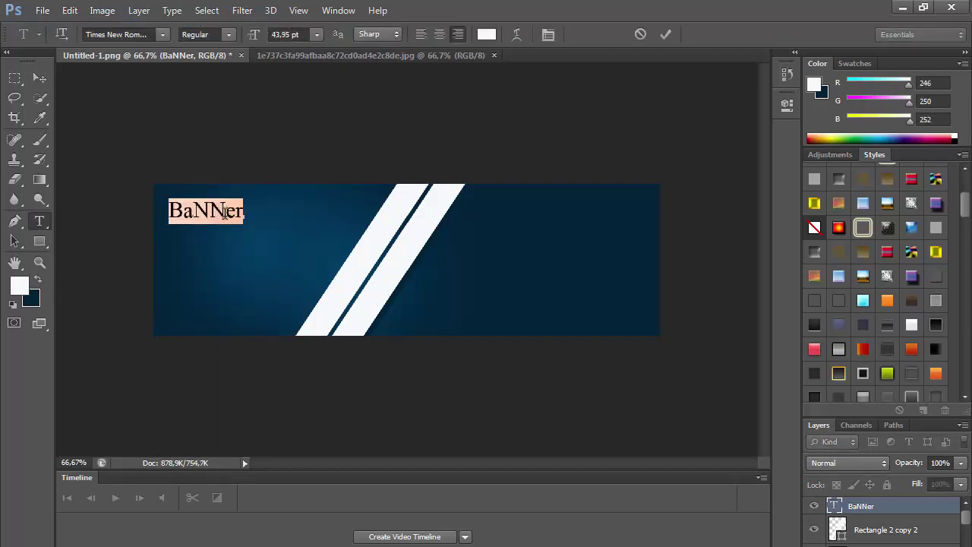
text(BANNE)
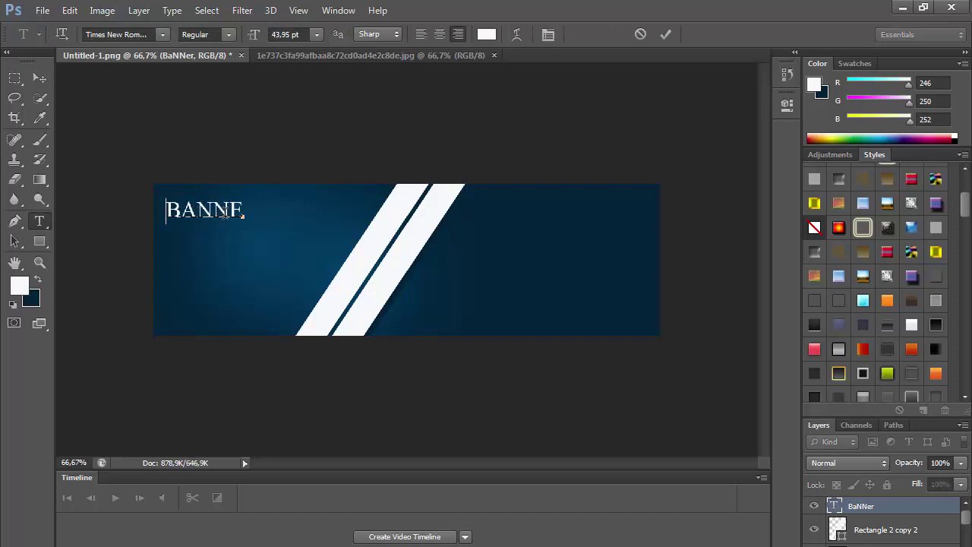
text(R)
key(Home)
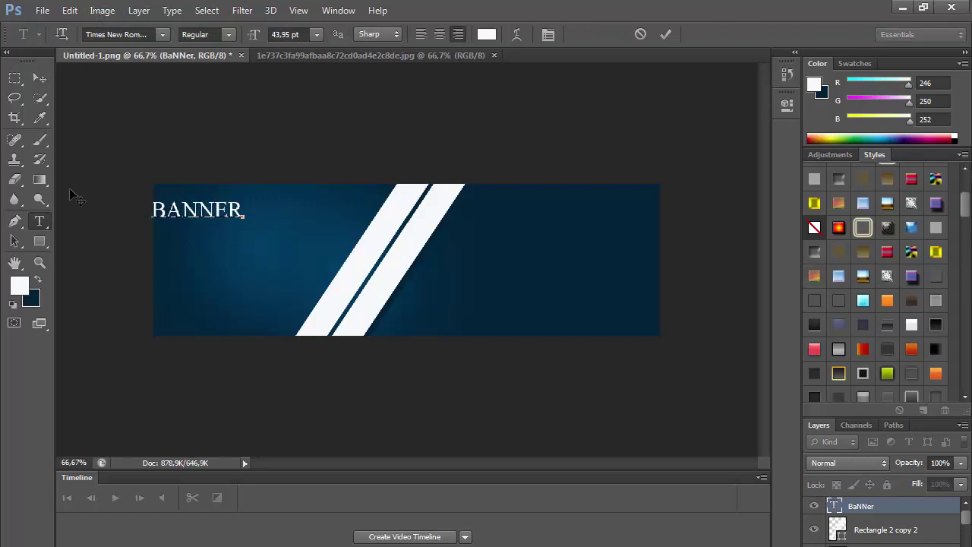
click(137, 34)
double_click(185, 207)
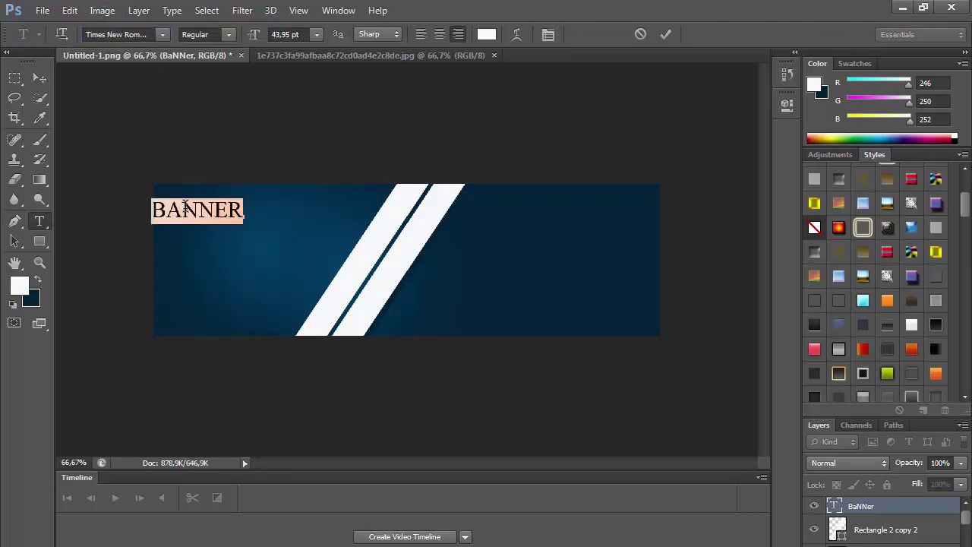
click(138, 34)
key(Up)
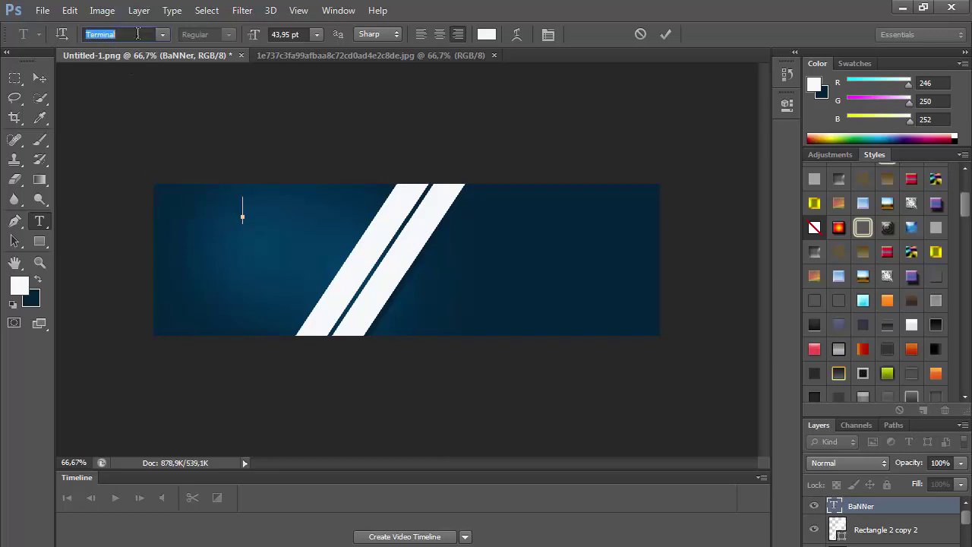
key(Up)
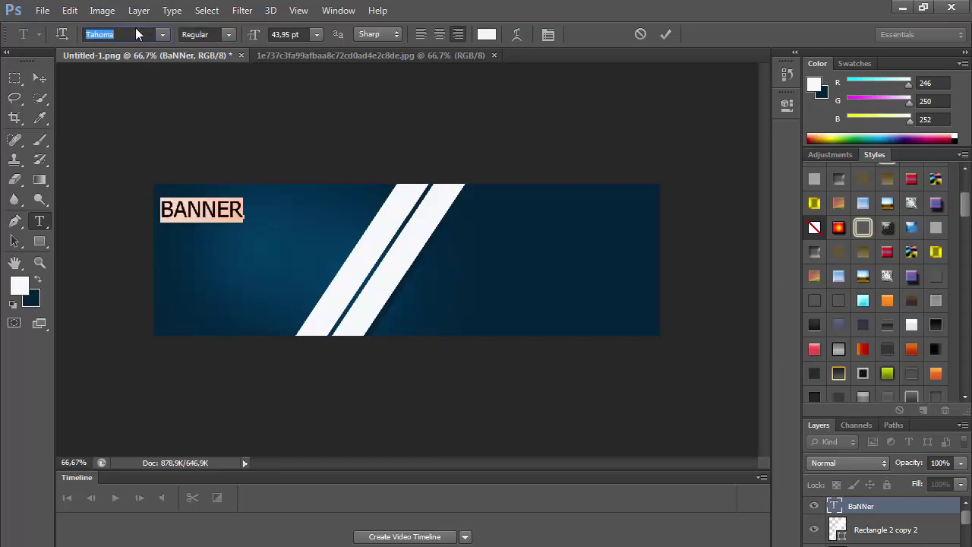
- Scale the BANNER heading to about 86% and start typing 'DESIGN' after it
click(69, 10)
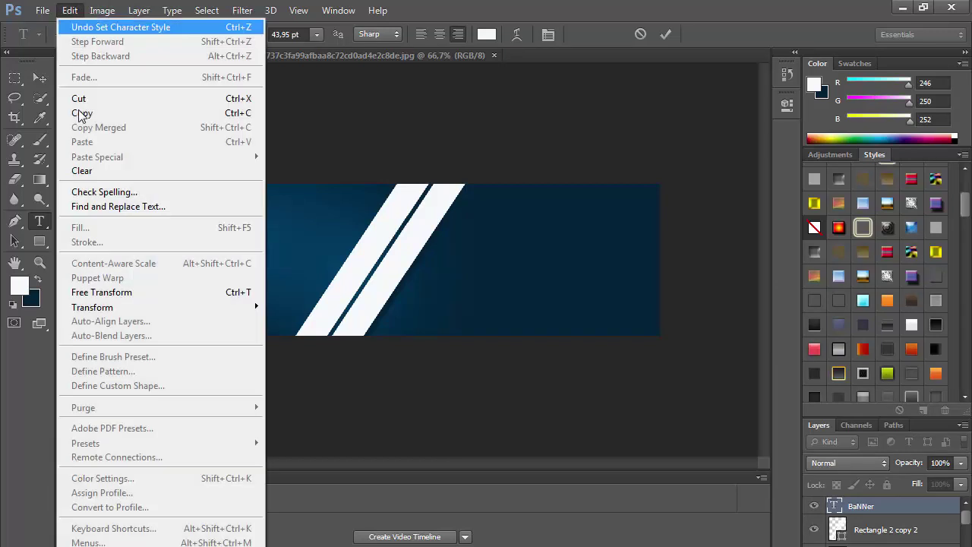
click(117, 295)
drag(245, 224, 226, 213)
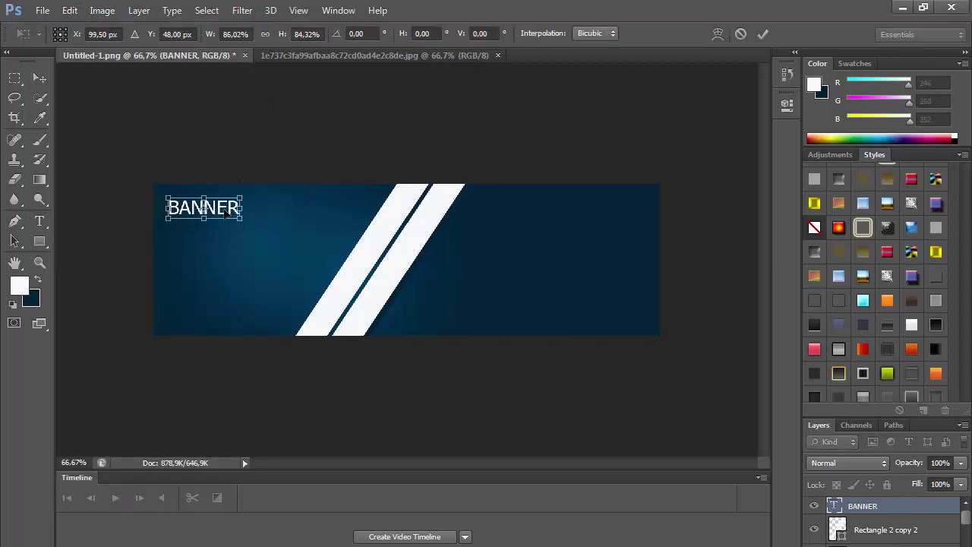
key(Return)
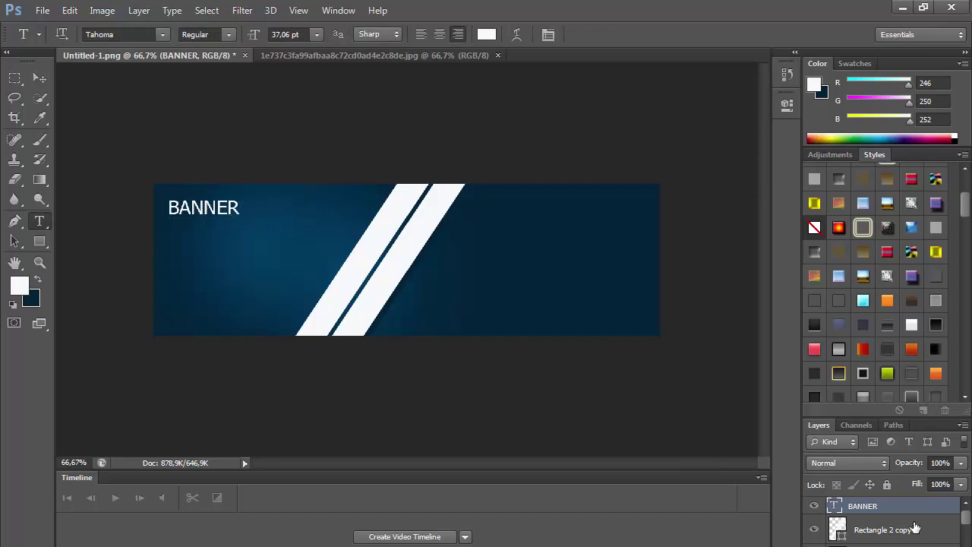
click(238, 207)
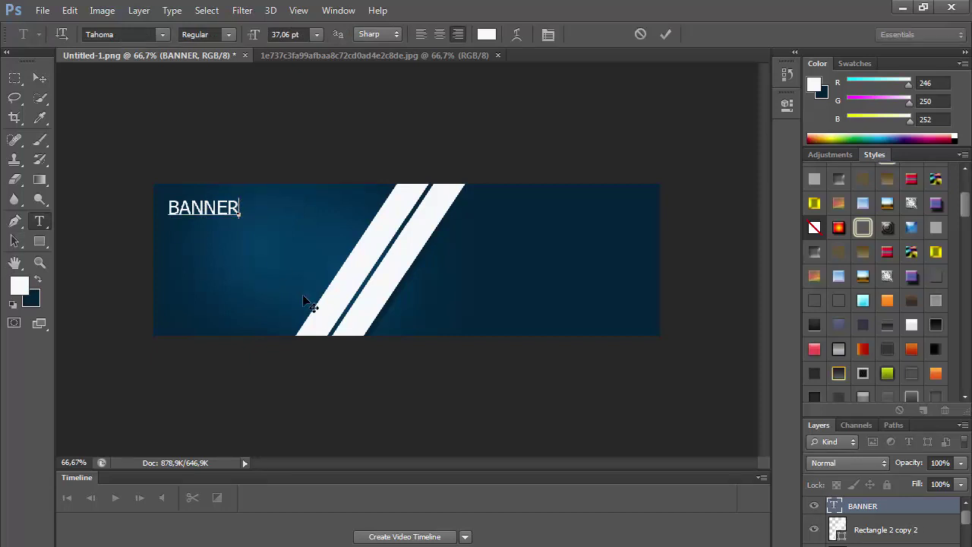
text(DES)
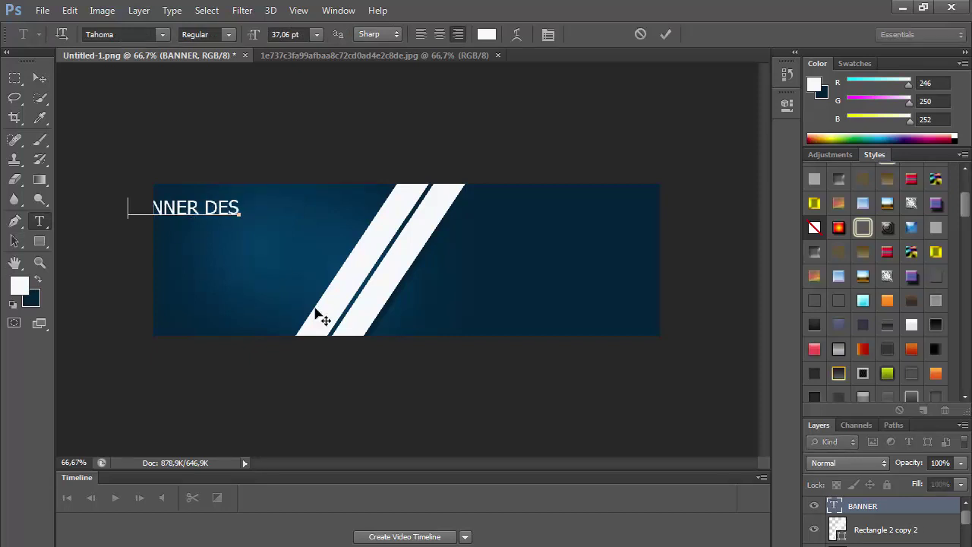
text(IG)
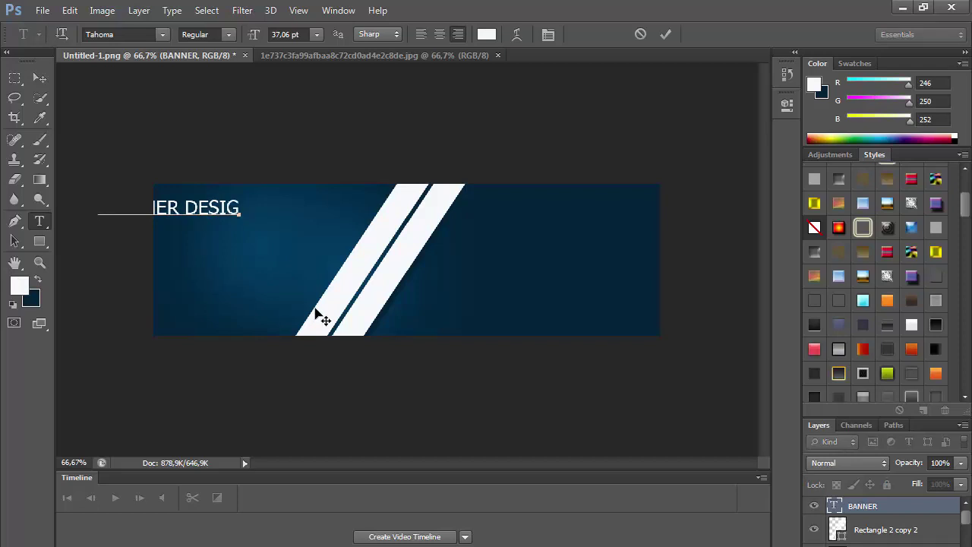
text(N)
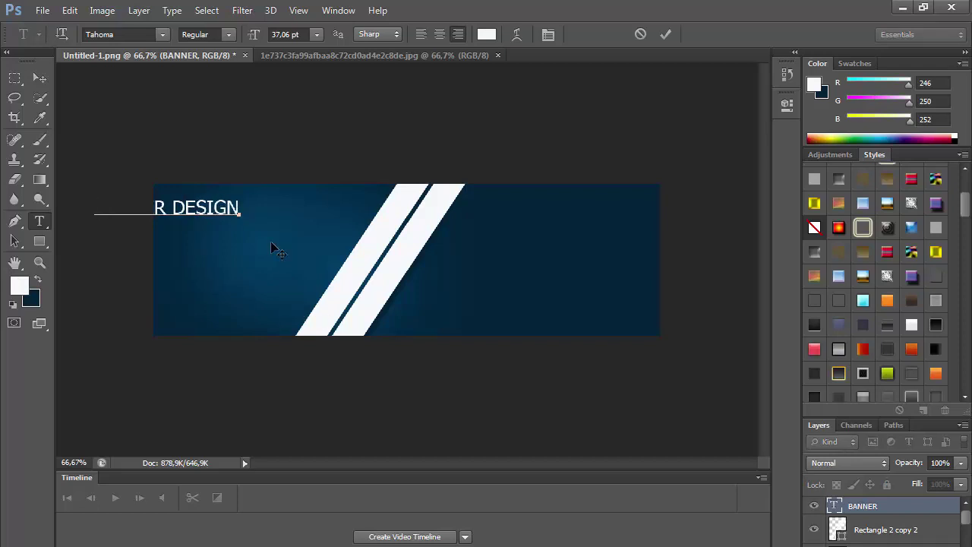
- Enlarge the BANNER DESIGN heading, squeeze it to about 84.57% width, and apply it top-left
click(66, 12)
click(102, 293)
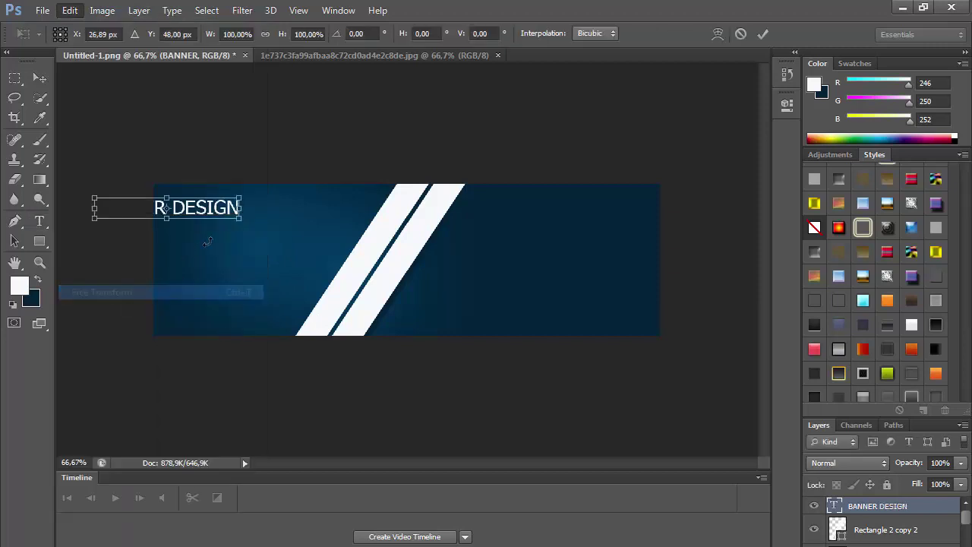
mouse_move(240, 208)
mouse_down()
mouse_move(220, 210)
mouse_move(305, 222)
mouse_move(291, 211)
mouse_move(304, 231)
mouse_up()
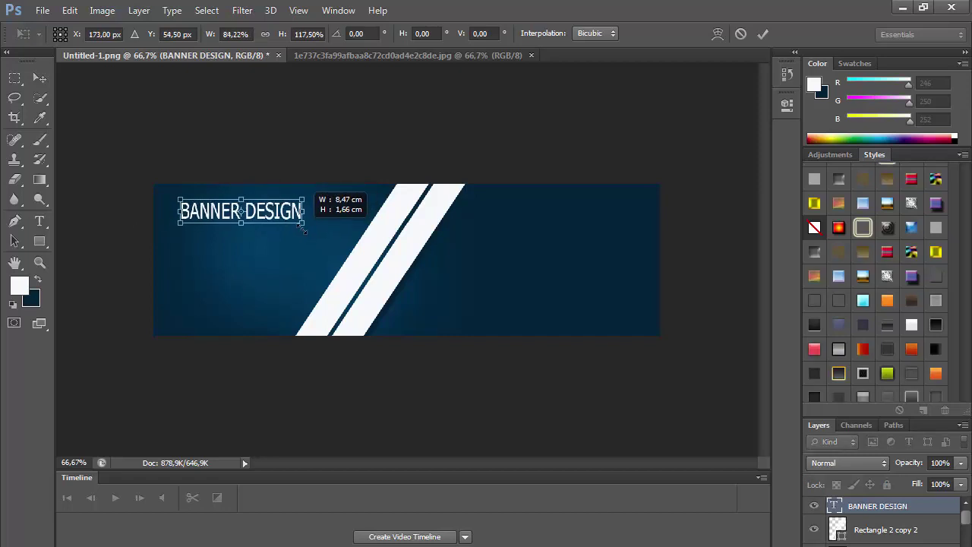
drag(303, 229, 304, 227)
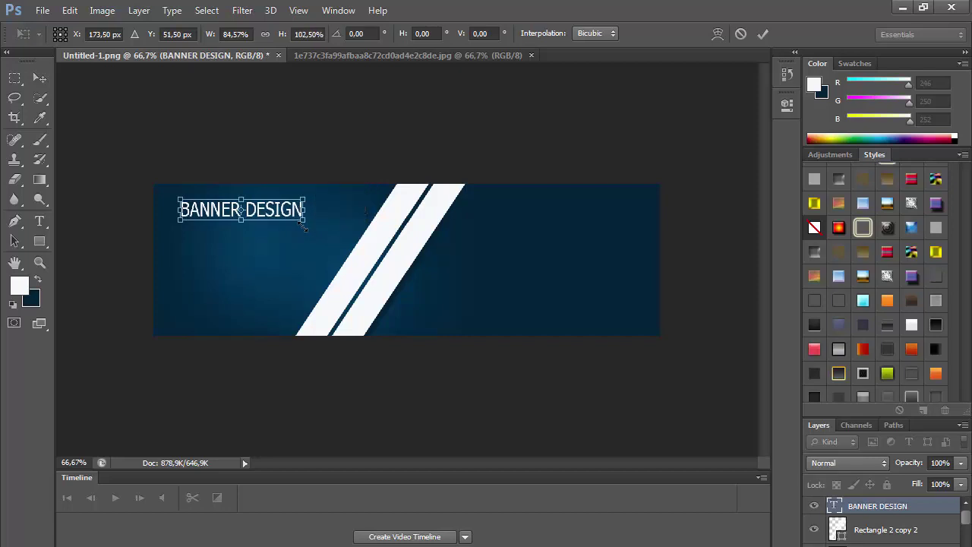
click(40, 77)
click(425, 228)
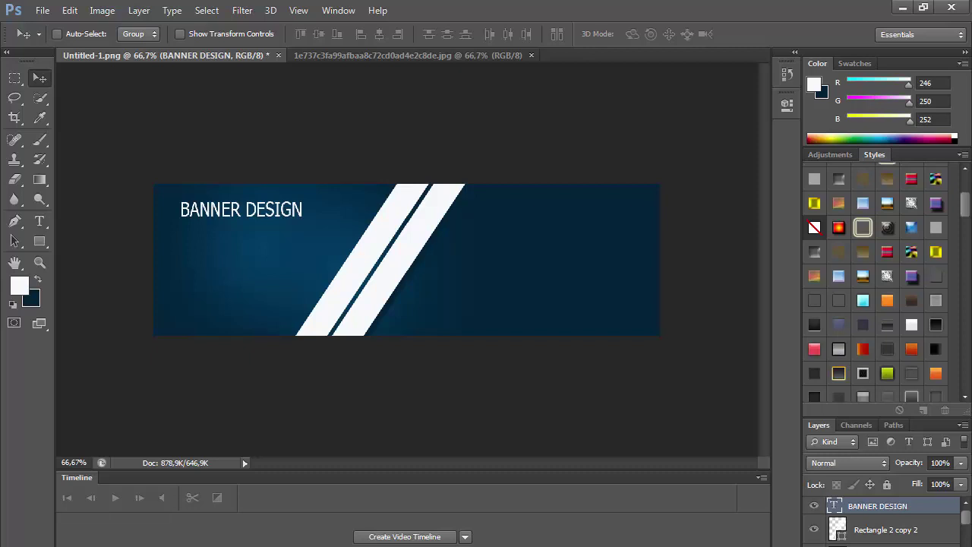
click(887, 496)
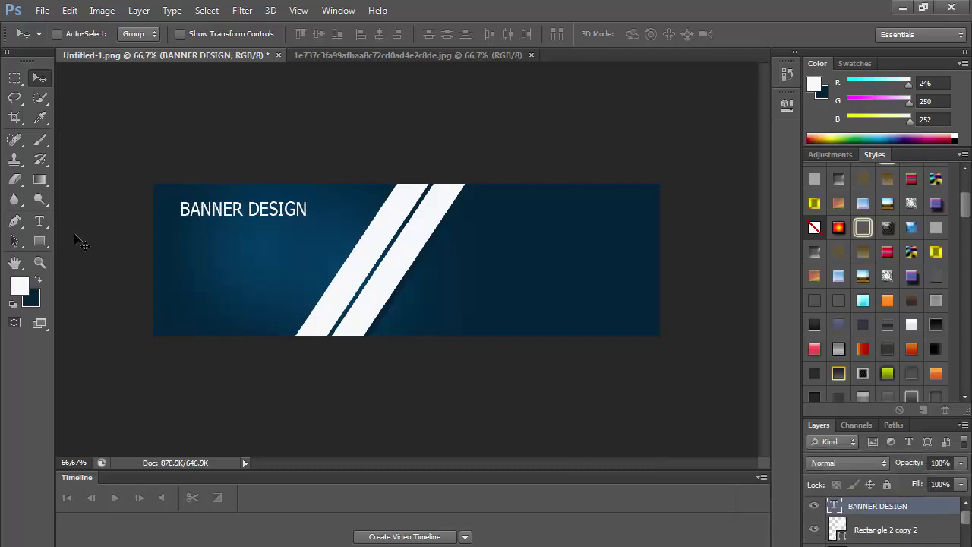
- Paste the 'A banner can be a flag…' subtitle at about 12 pt beneath the heading
key(t)
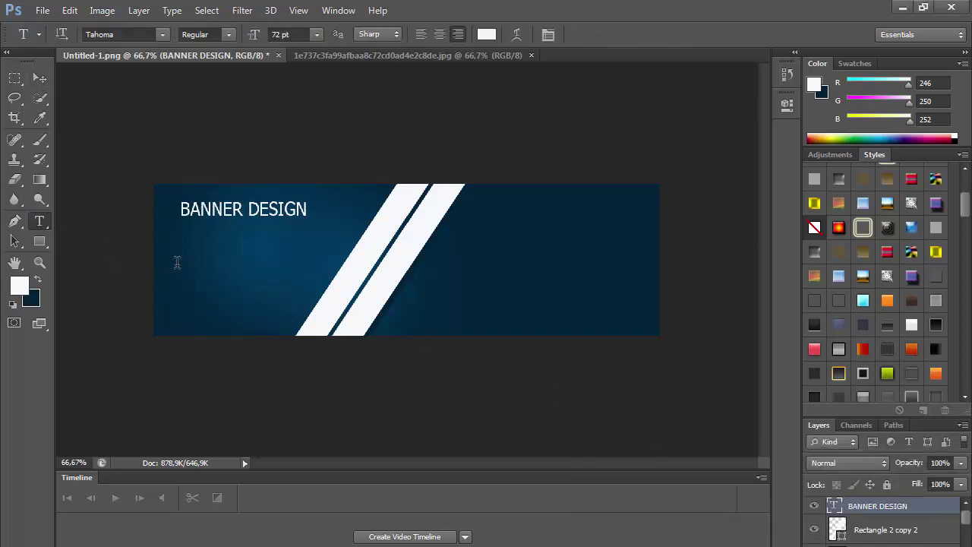
click(176, 266)
right_click(178, 267)
click(214, 332)
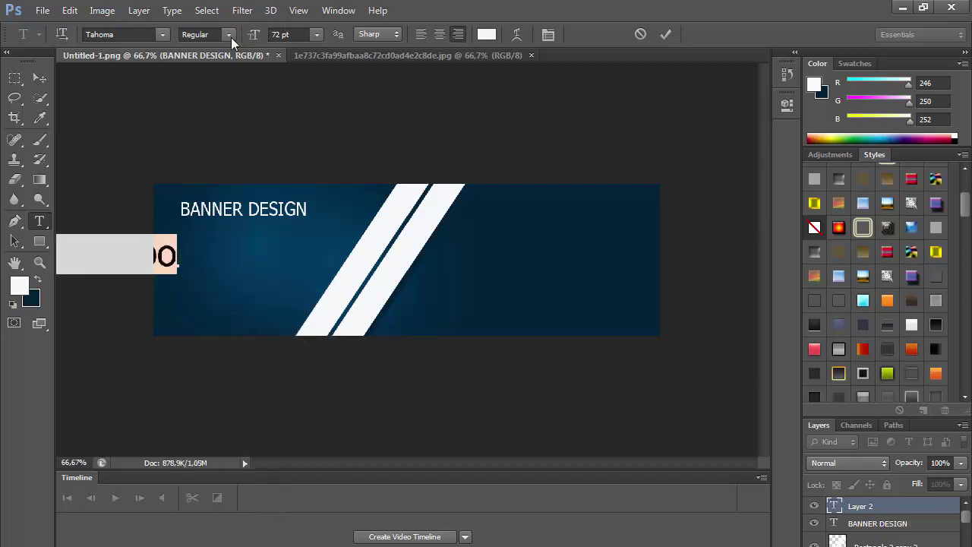
drag(266, 33, 202, 35)
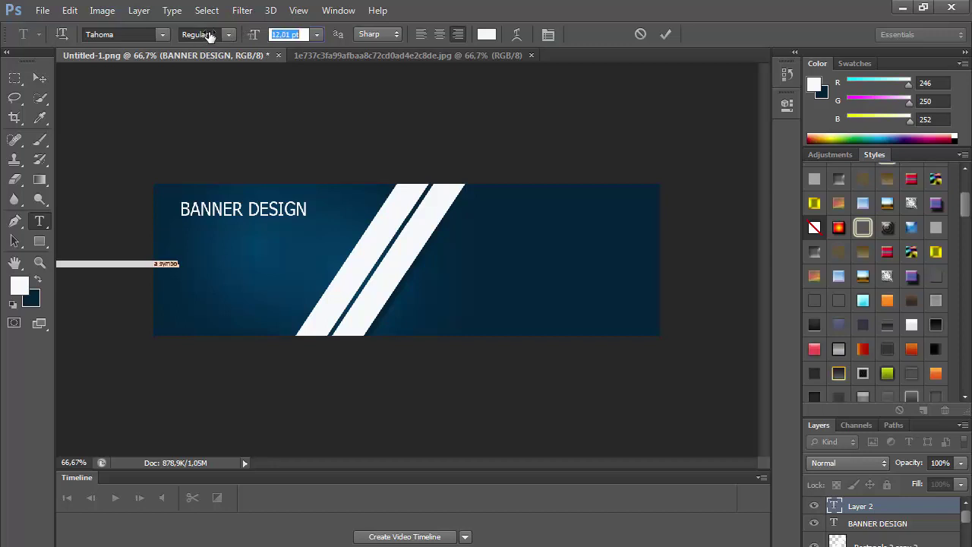
drag(203, 35, 116, 49)
click(40, 78)
drag(302, 214, 318, 173)
- Enlarge the subtitle's font size, then free-transform it to fit under the heading
click(41, 226)
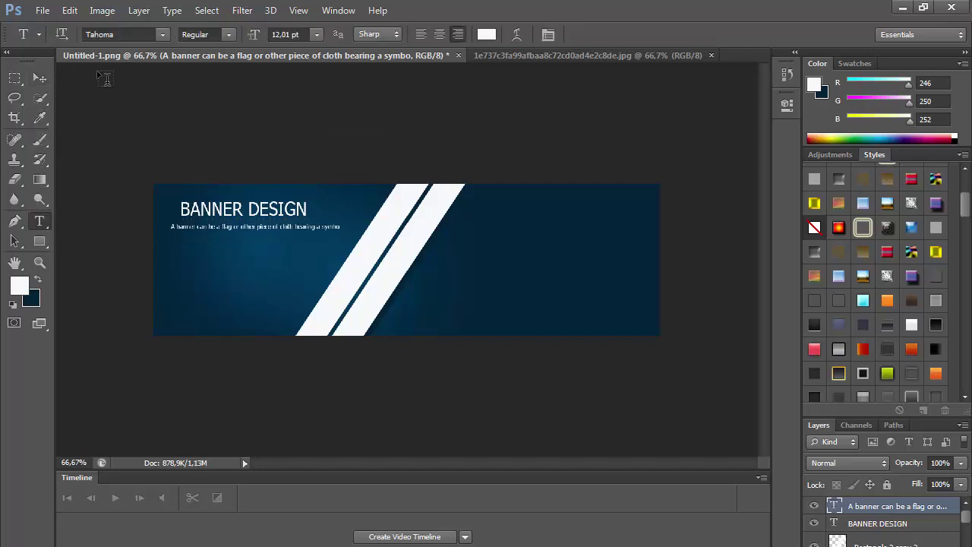
click(62, 34)
drag(250, 36, 79, 25)
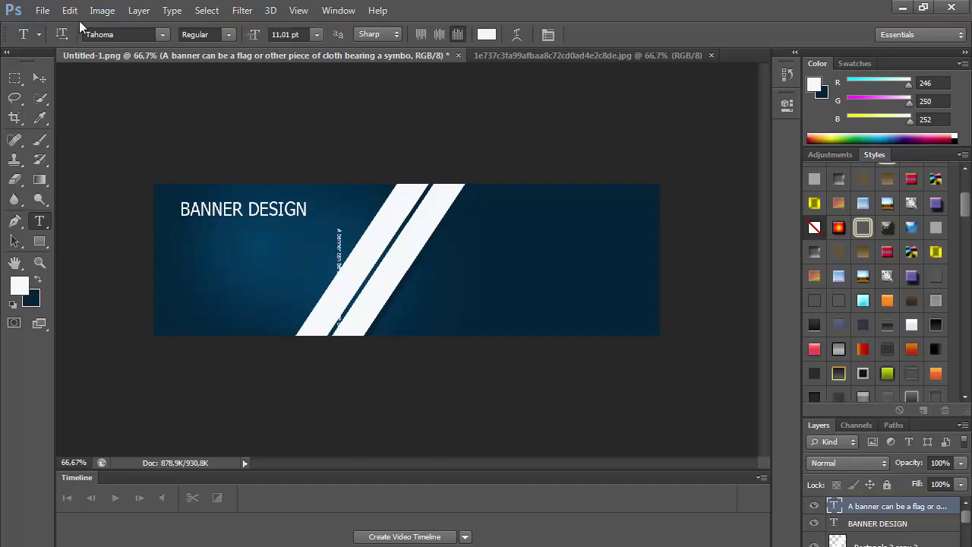
click(63, 35)
click(65, 36)
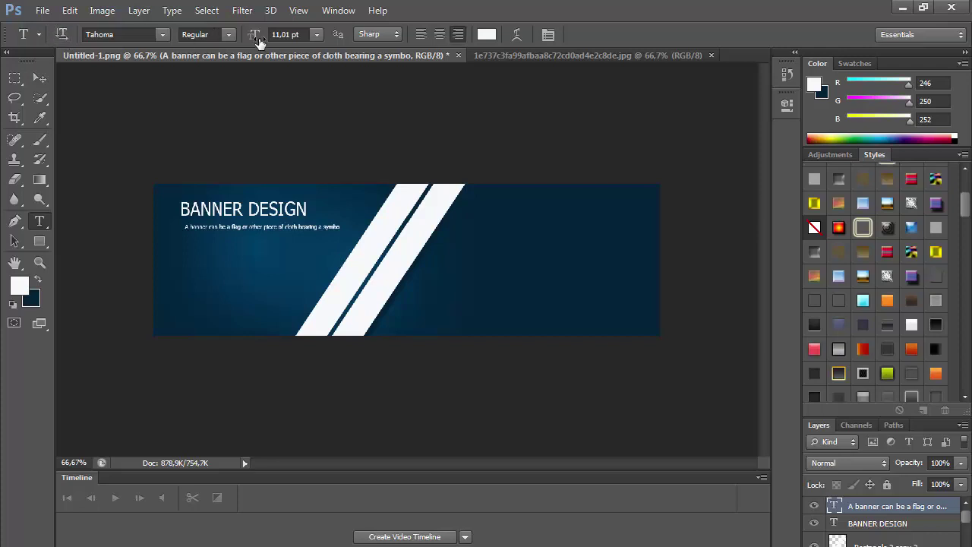
mouse_move(258, 42)
mouse_down()
mouse_move(308, 51)
mouse_move(274, 46)
mouse_up()
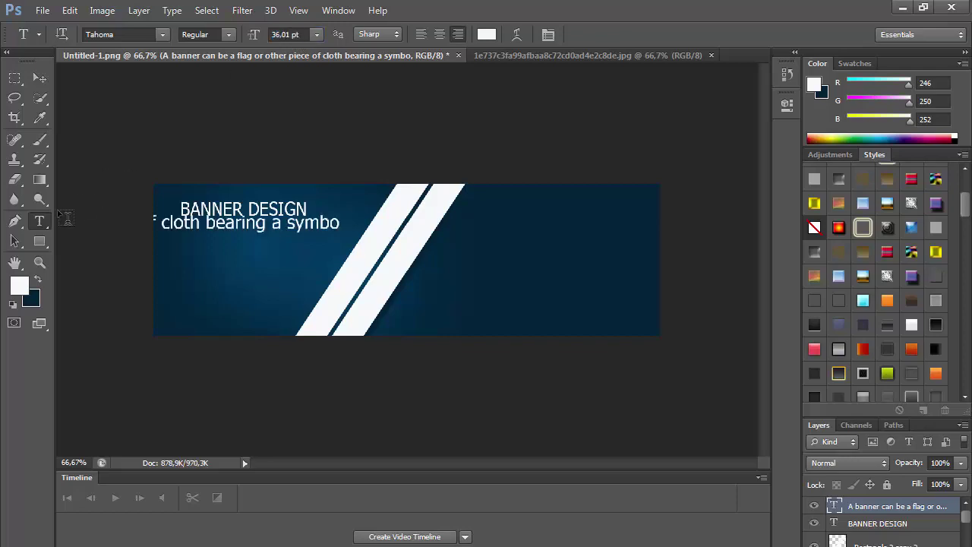
click(69, 10)
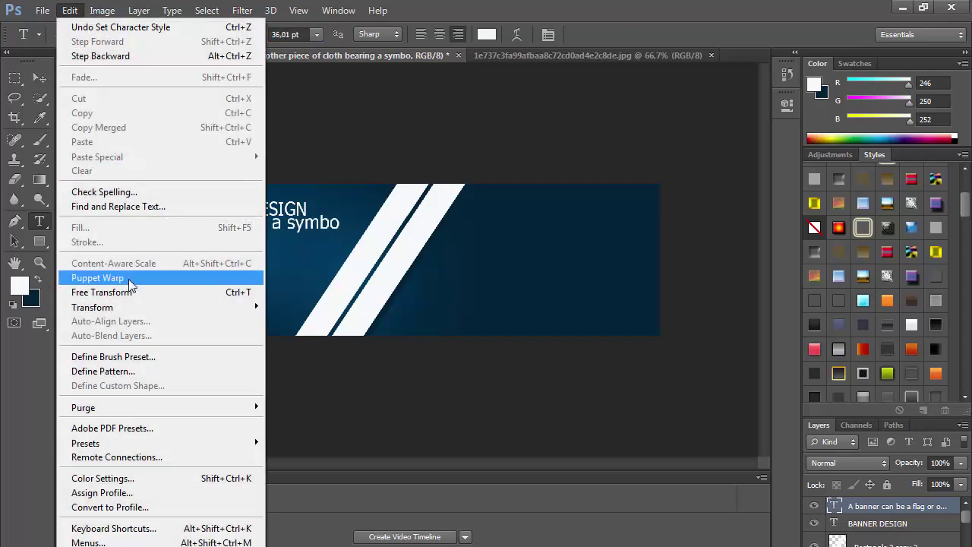
click(99, 290)
mouse_move(341, 236)
mouse_down()
mouse_move(168, 225)
mouse_move(279, 241)
mouse_up()
mouse_move(342, 232)
mouse_down()
mouse_move(363, 231)
mouse_move(200, 230)
mouse_move(373, 232)
mouse_move(315, 232)
mouse_move(324, 234)
mouse_up()
- Apply the subtitle transform and set the whole subtitle in MingLiU
key(Return)
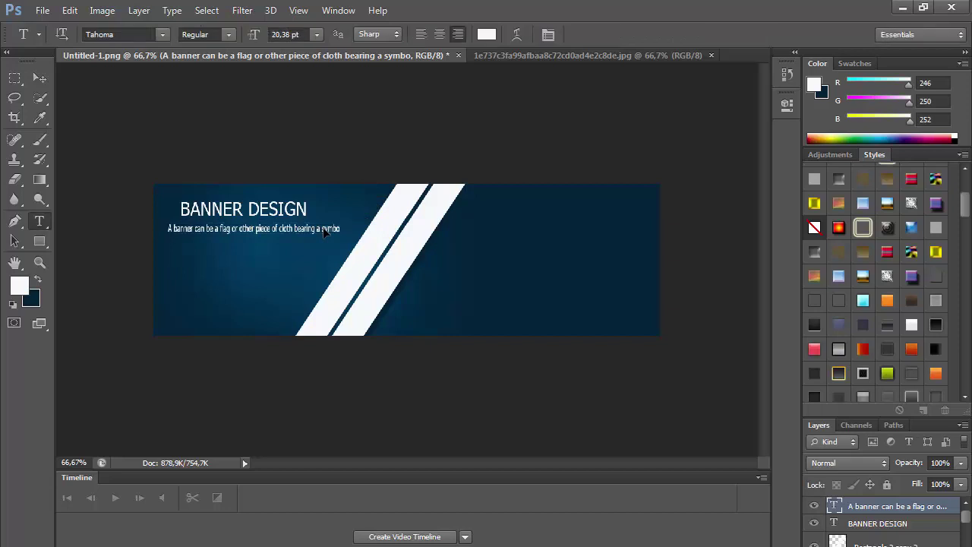
triple_click(324, 228)
click(130, 30)
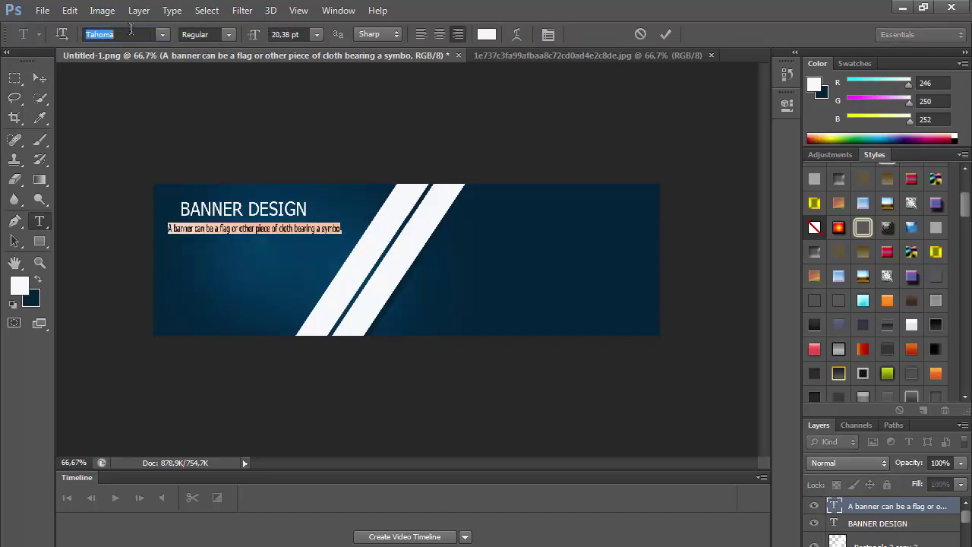
key(Down)
key(Down)
key(Down)
key(Down)
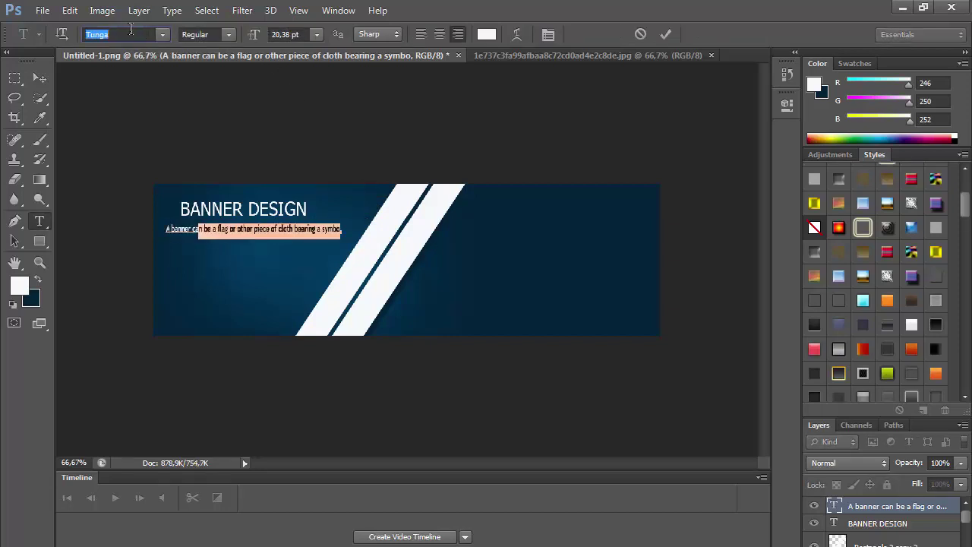
key(Down)
key(Down)
key(Down)
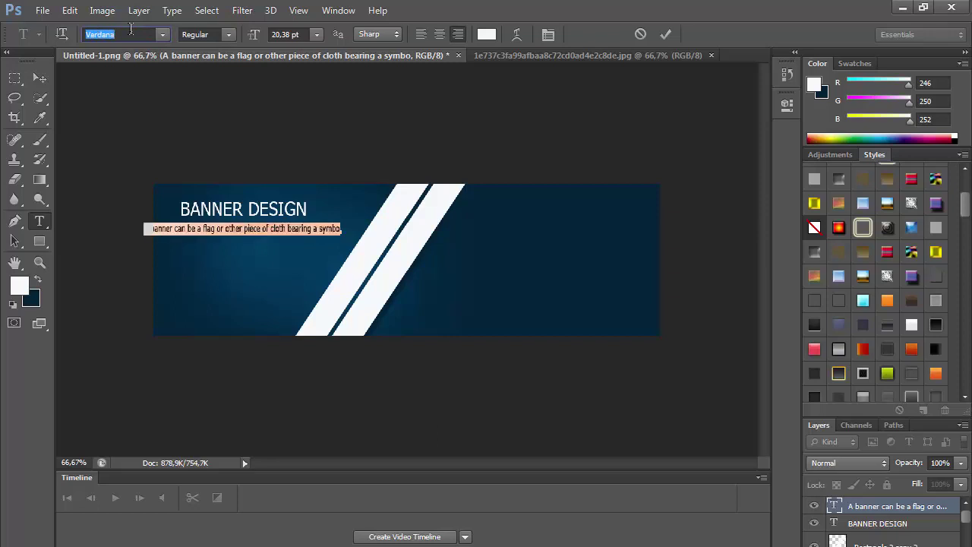
key(Down)
key(Down)
key(Down)
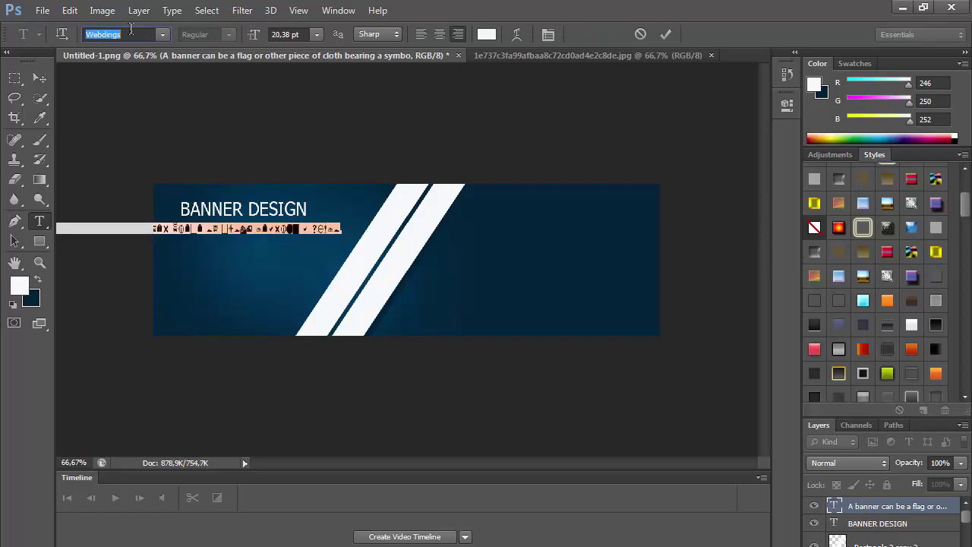
key(Down)
key(Down)
key(Down)
key(Down)
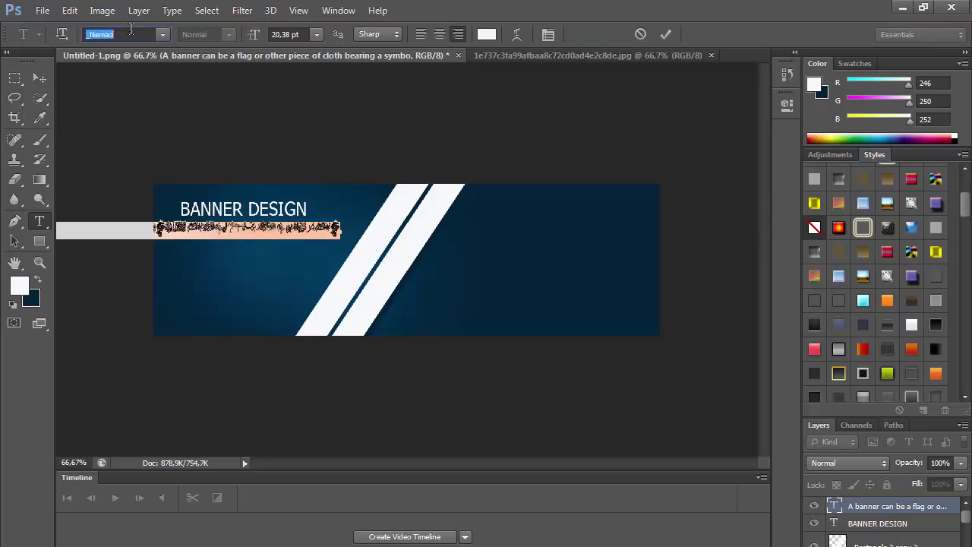
key(Down)
key(Down)
key(Down)
key(Down)
key(Down)
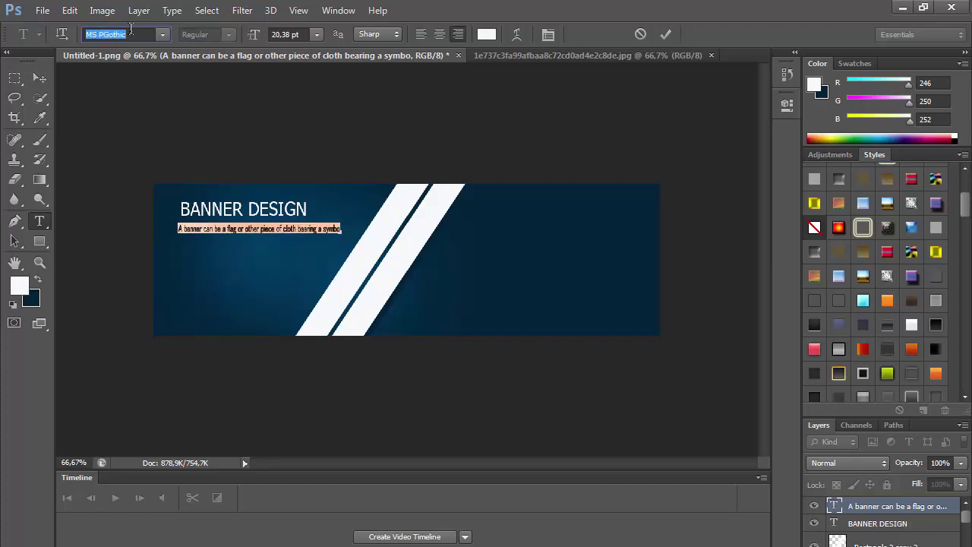
key(Down)
key(Down)
key(Down)
key(Down)
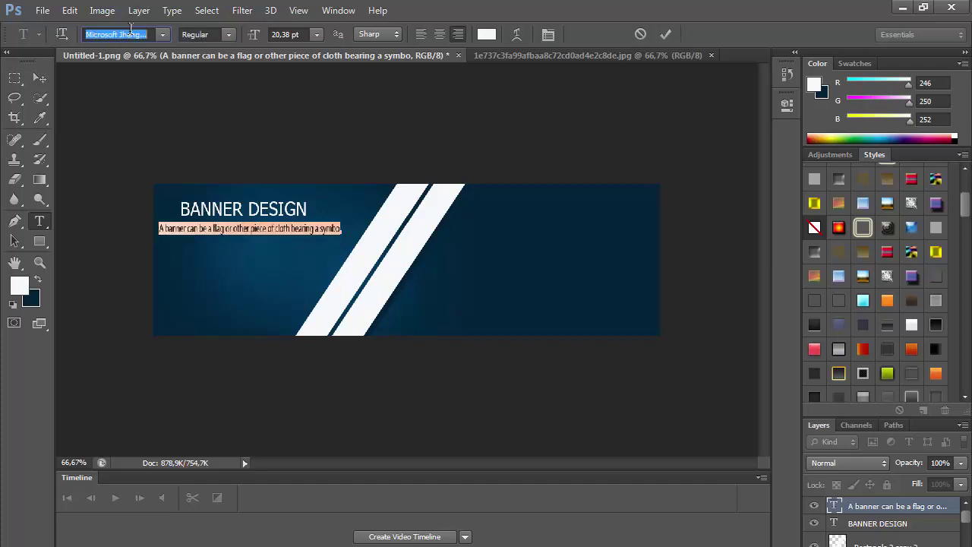
key(Down)
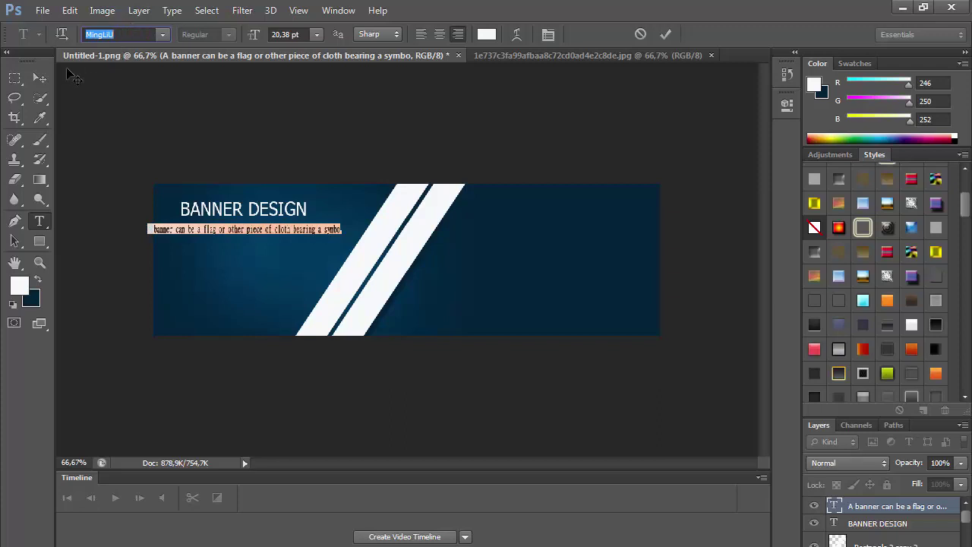
- Commit the subtitle and highlight its trailing words after 'piece of'
click(39, 97)
click(340, 268)
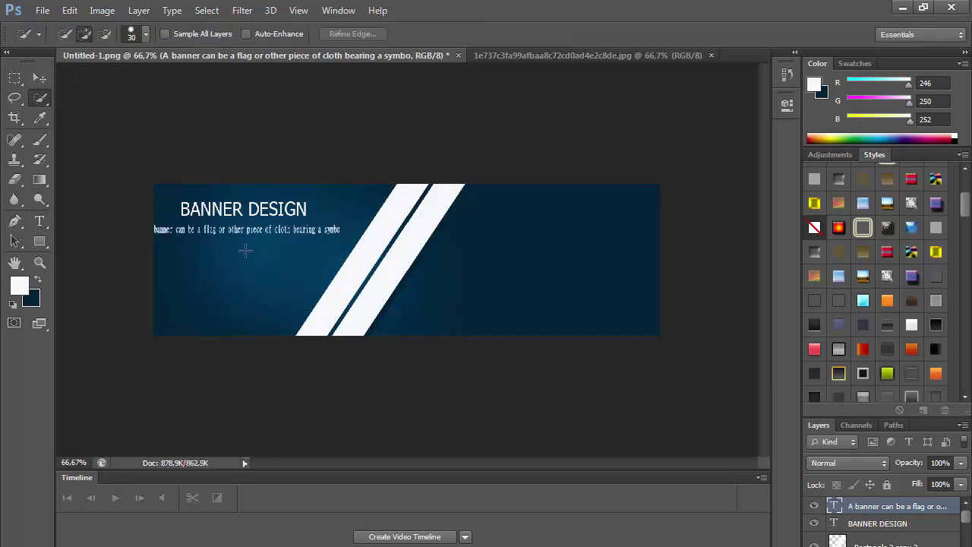
click(40, 79)
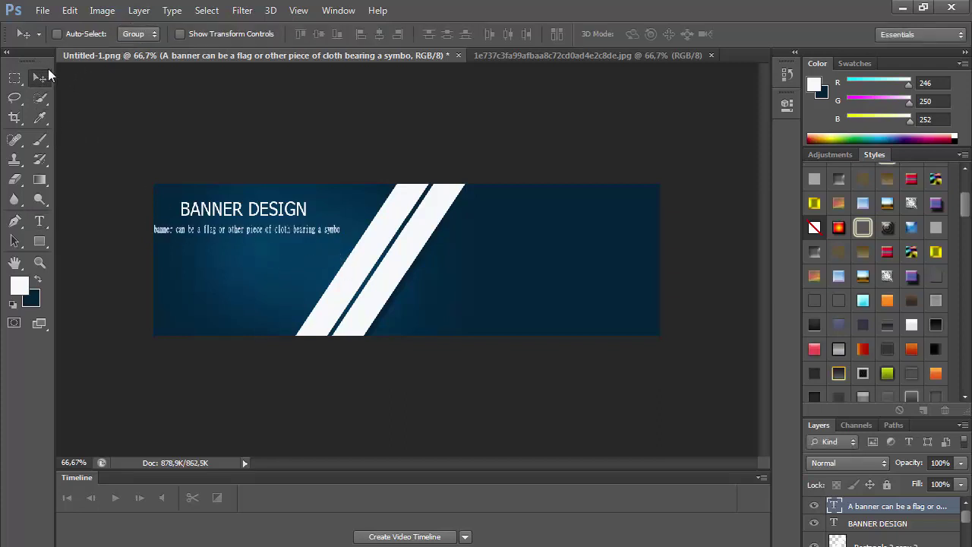
click(40, 221)
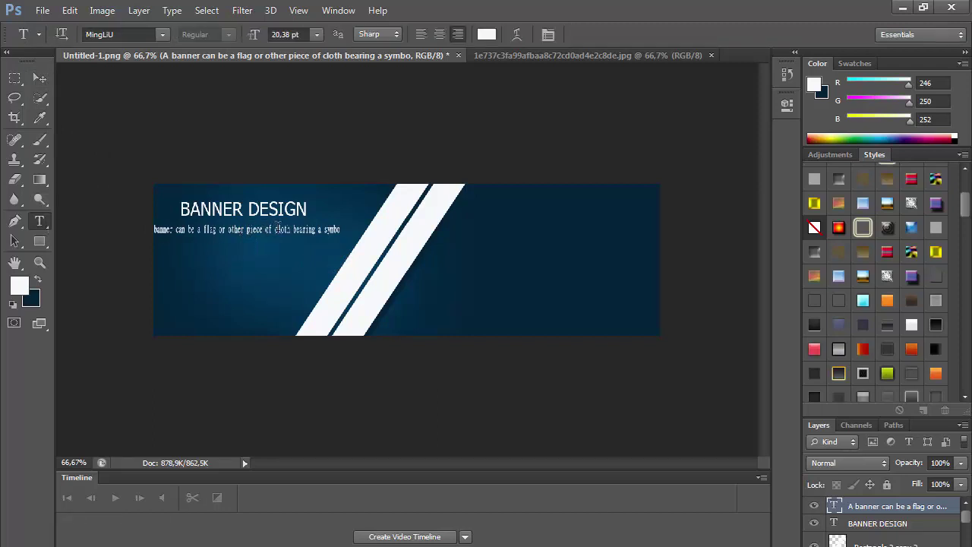
drag(278, 228, 347, 228)
- Cut the subtitle's trailing words and enlarge it to about 146% width, nudged up
right_click(330, 223)
click(349, 263)
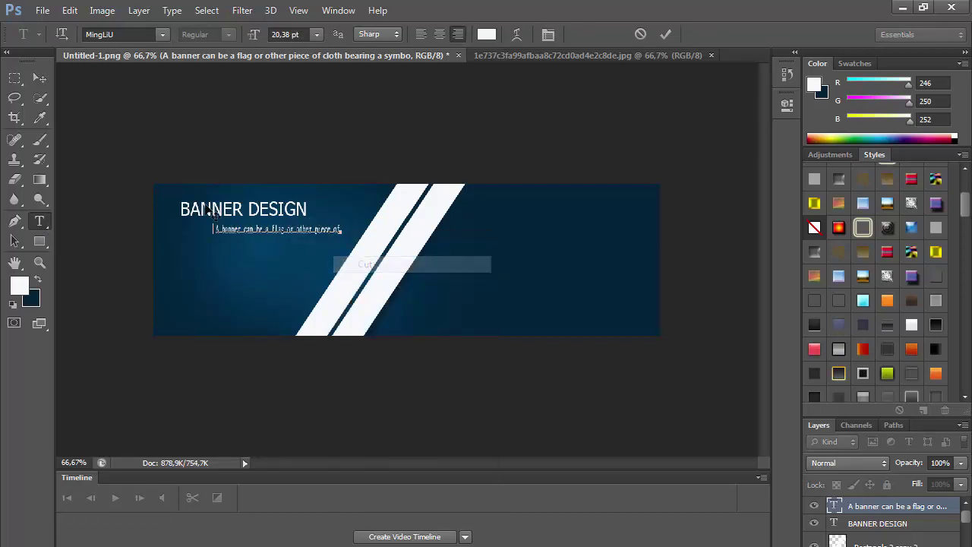
click(69, 11)
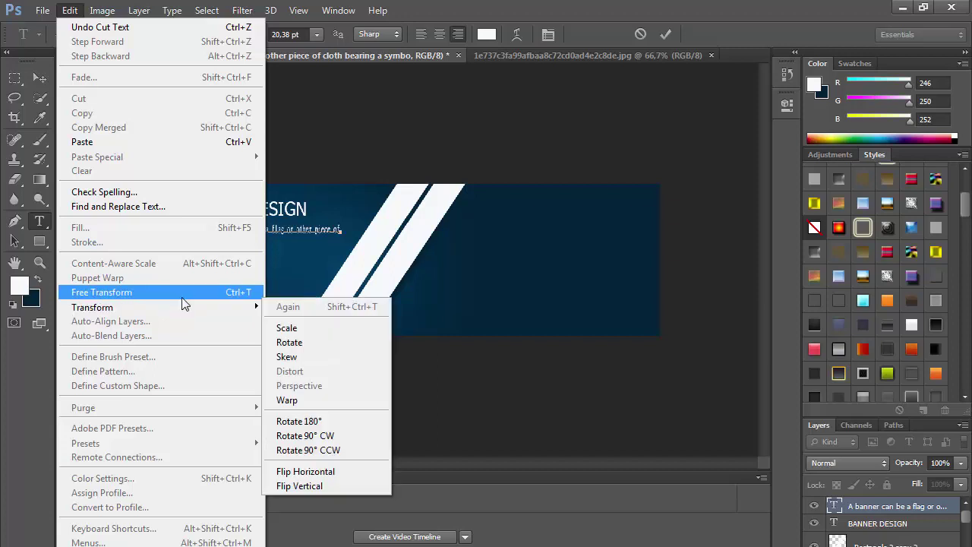
click(181, 296)
mouse_move(346, 237)
mouse_down()
mouse_move(400, 240)
mouse_move(340, 231)
mouse_up()
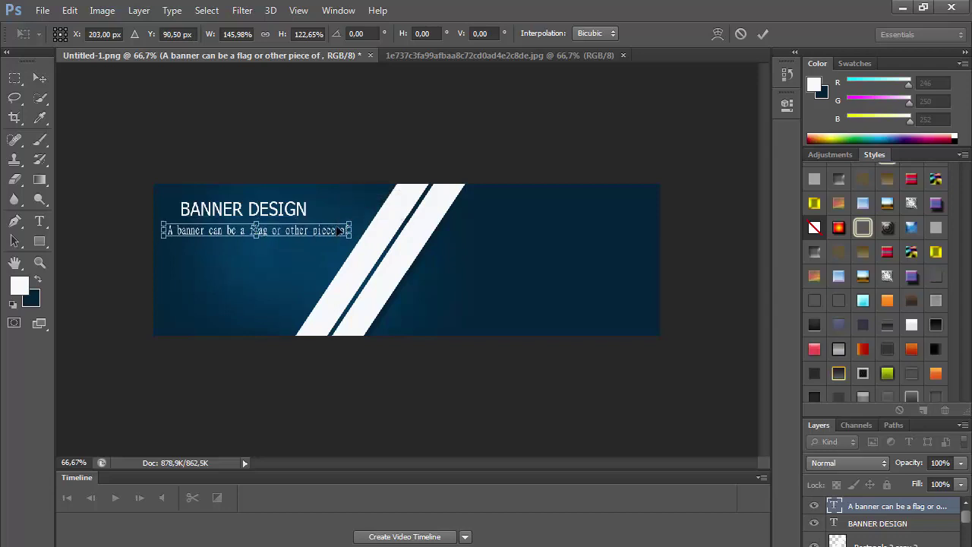
key(Up)
key(Up)
key(Up)
key(Up)
key(Up)
key(Up)
key(Up)
key(Up)
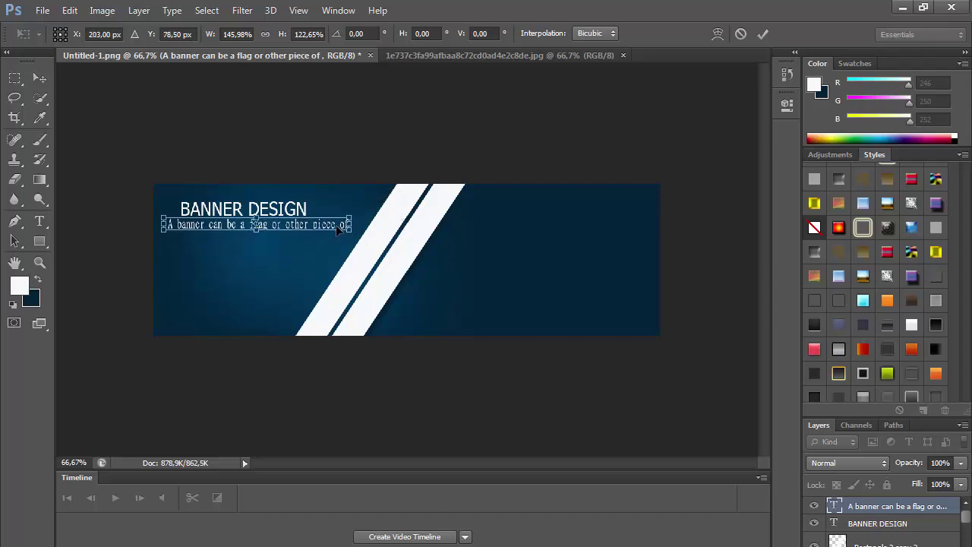
key(Return)
- Set the whole subtitle line in Verdana at 25 pt
mouse_move(338, 230)
mouse_down()
mouse_move(312, 227)
mouse_move(192, 70)
mouse_up()
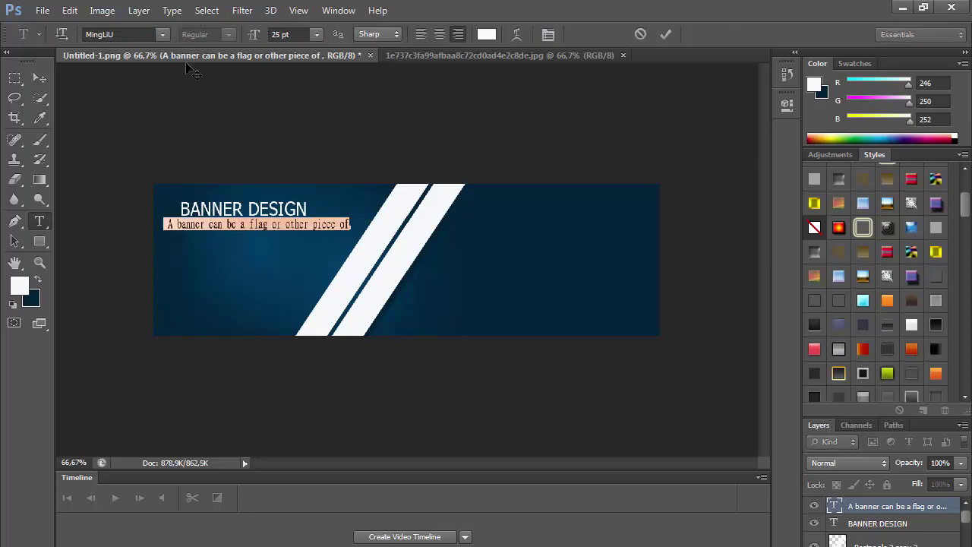
click(144, 33)
key(Down)
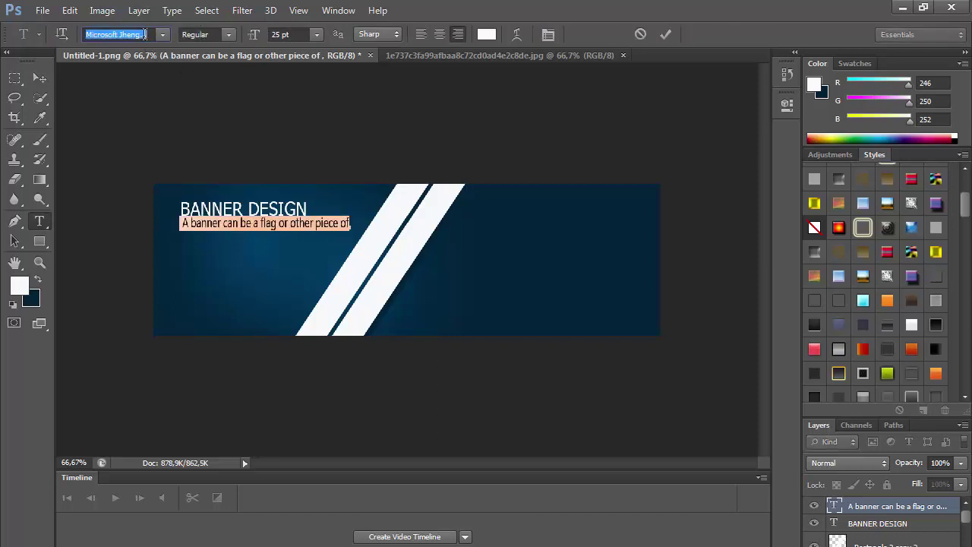
key(Down)
key(Down)
key(Down)
key(Down)
key(Down)
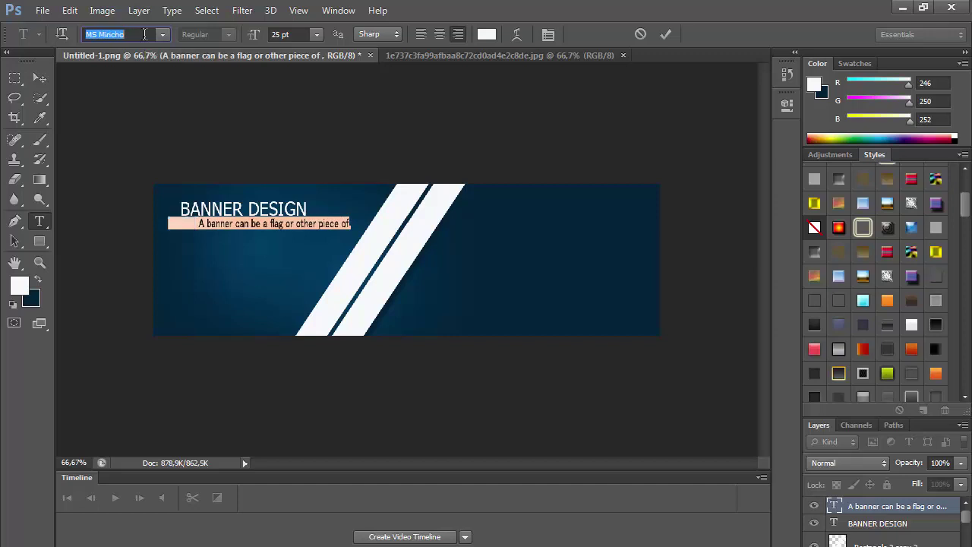
key(Down)
key(Down)
key(Down)
key(Down)
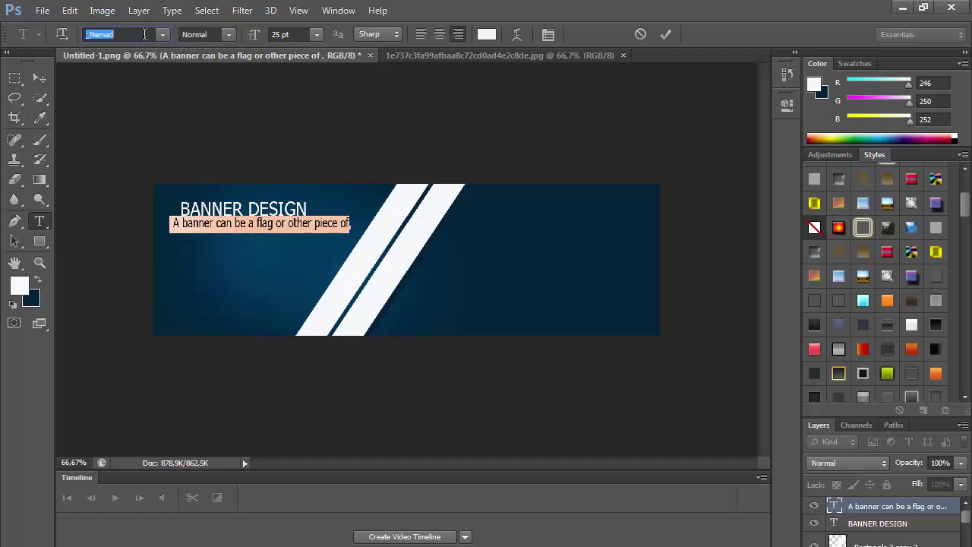
key(Down)
key(Down)
key(Down)
key(Up)
key(Up)
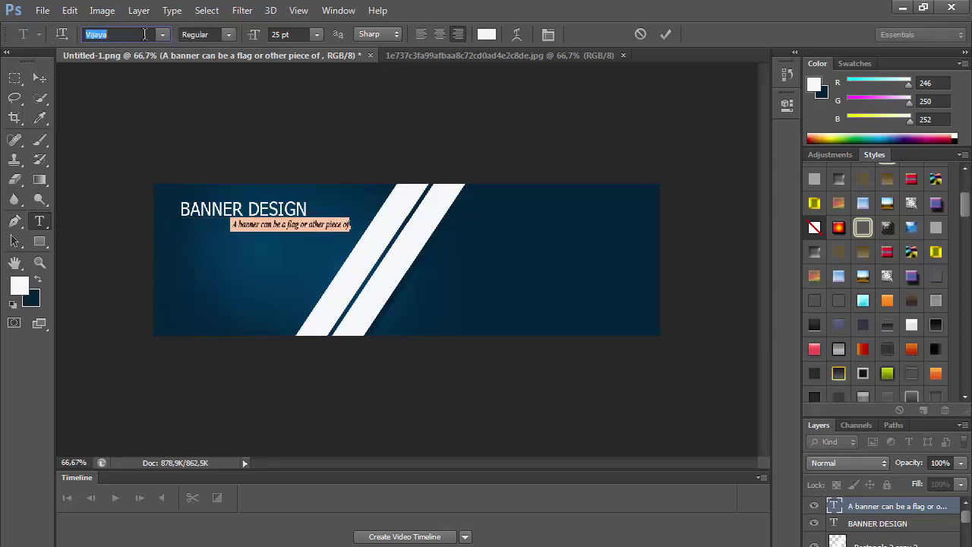
key(Down)
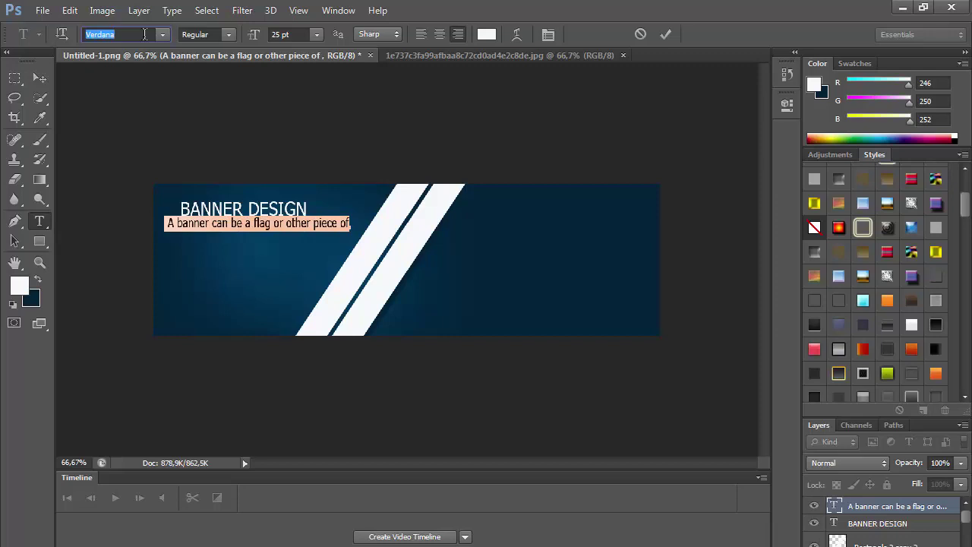
click(69, 10)
- Rescale the subtitle twice to 24 pt Verdana, aligned just beneath the heading
click(156, 293)
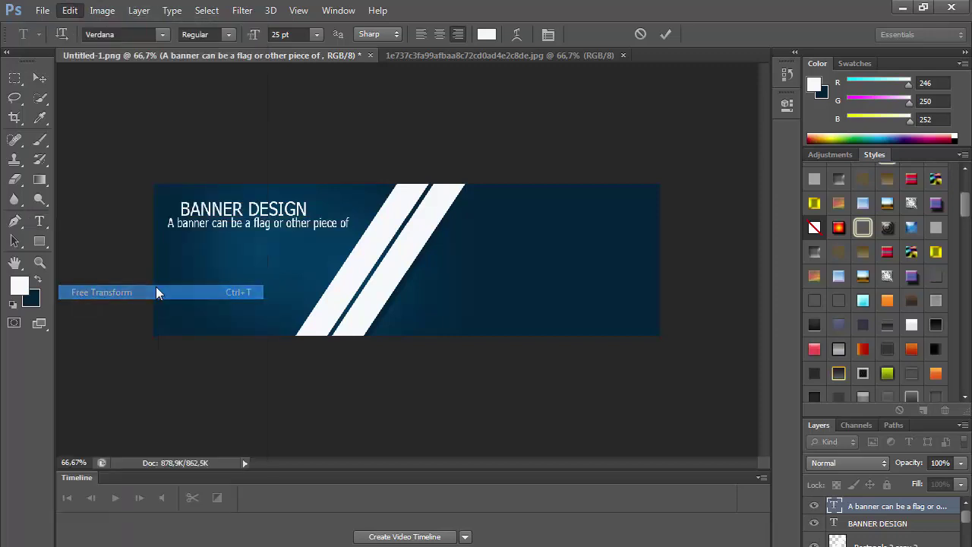
mouse_move(350, 233)
mouse_down()
mouse_move(361, 235)
mouse_move(341, 229)
mouse_up()
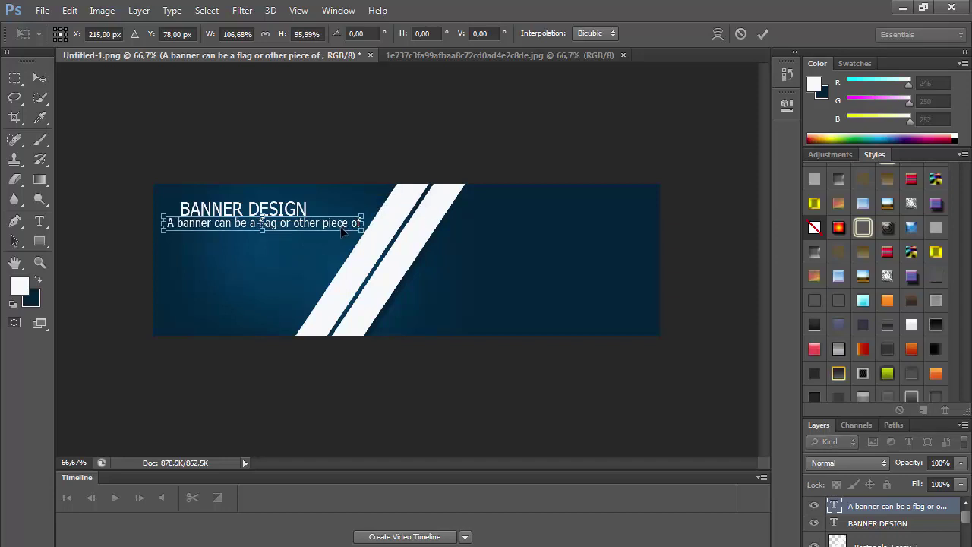
key(Return)
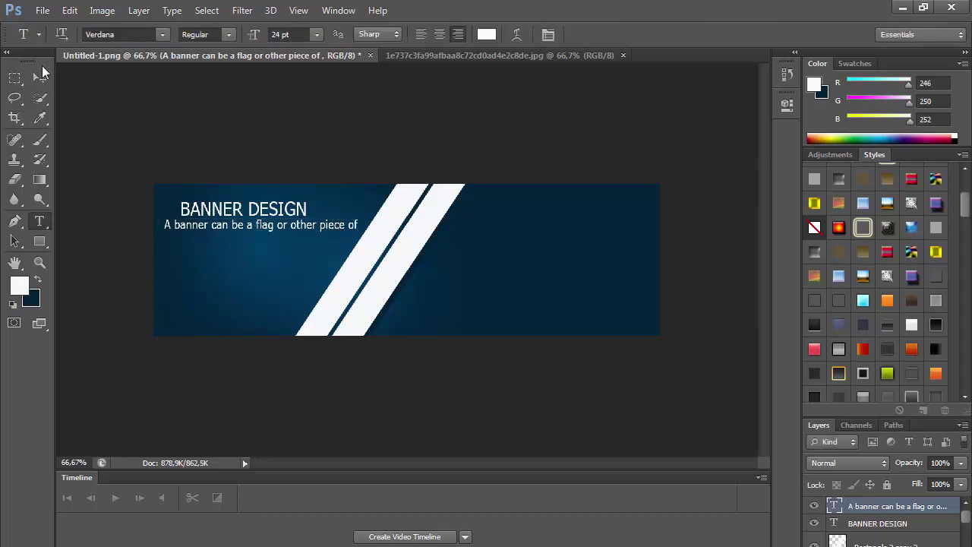
click(69, 10)
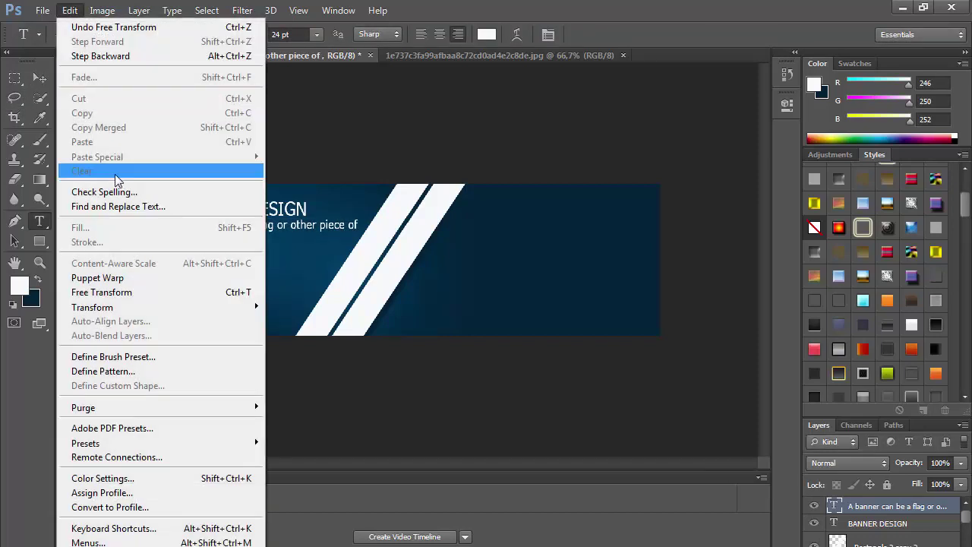
click(139, 292)
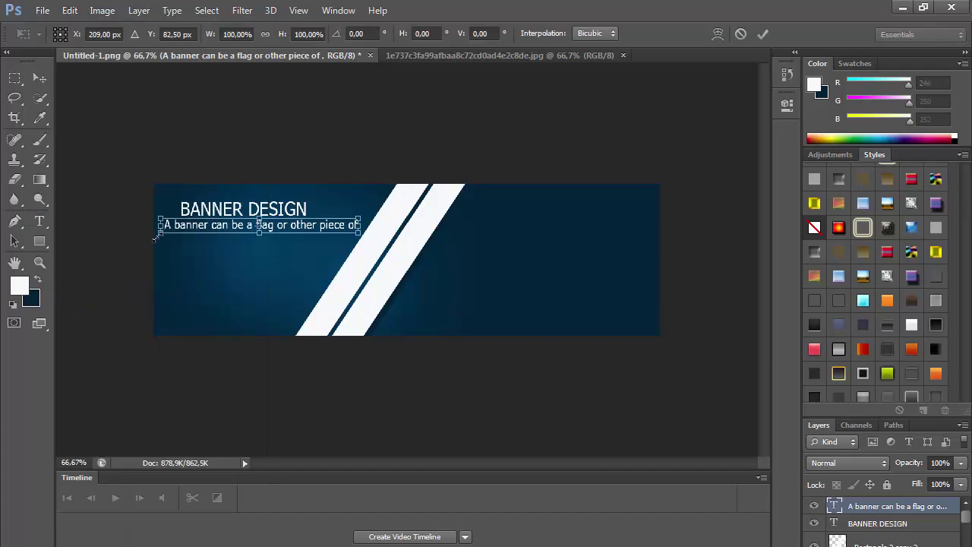
drag(156, 236, 159, 235)
key(Return)
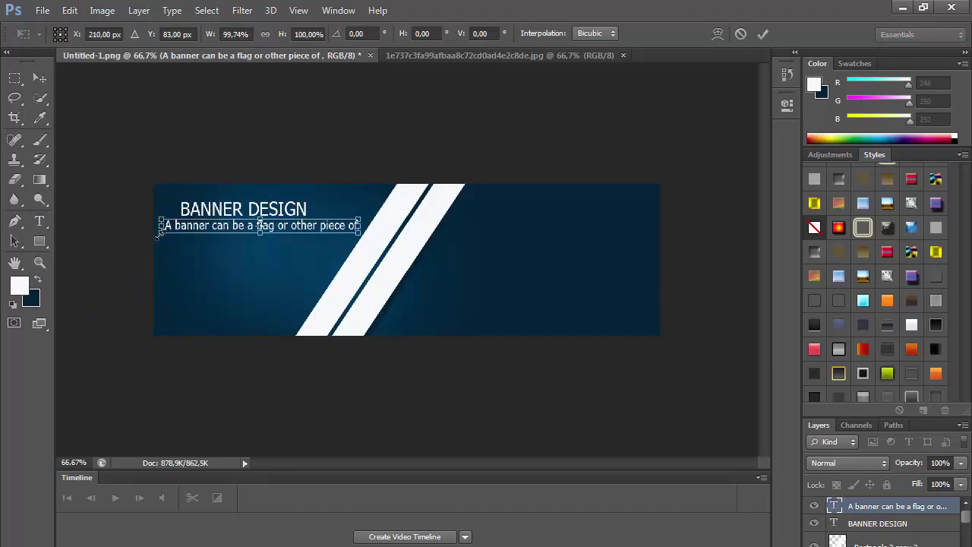
key(t)
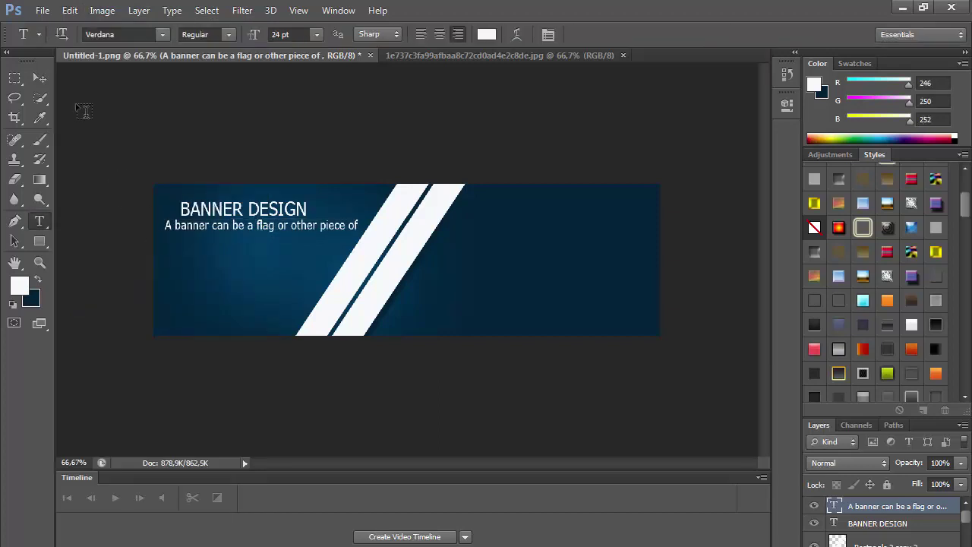
click(40, 77)
- Select the Rectangle 2 stripe layer and shift that stripe slightly right
scroll(966, 539, down, 2)
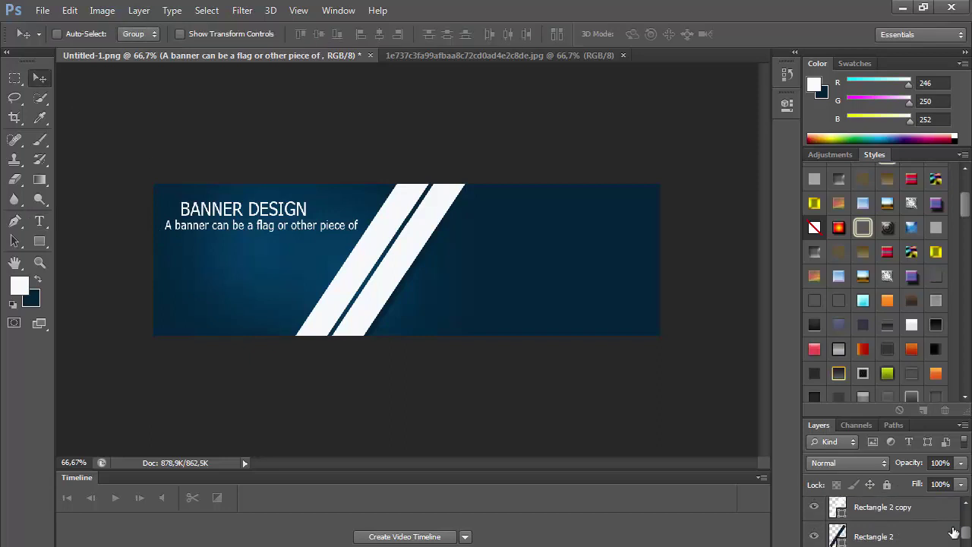
click(928, 517)
click(868, 542)
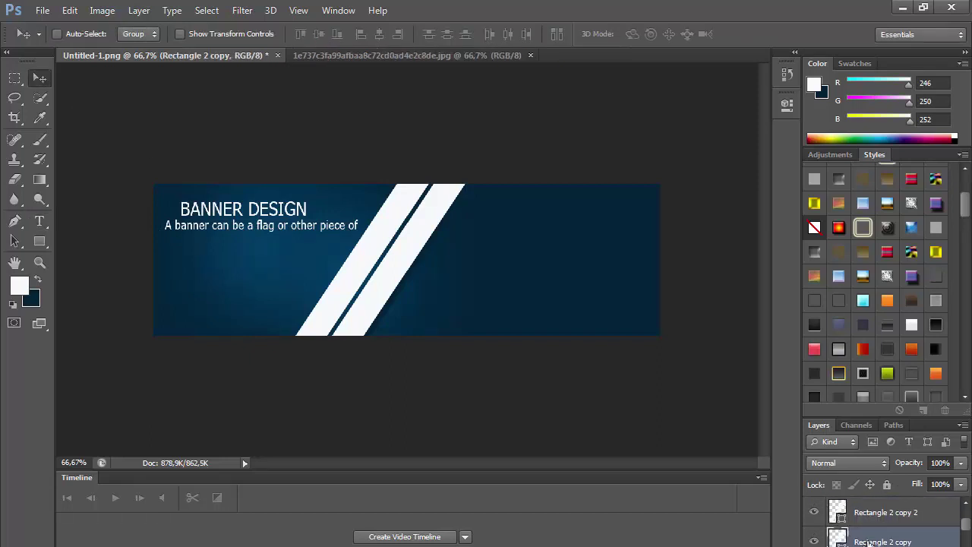
scroll(868, 539, down, 1)
click(866, 536)
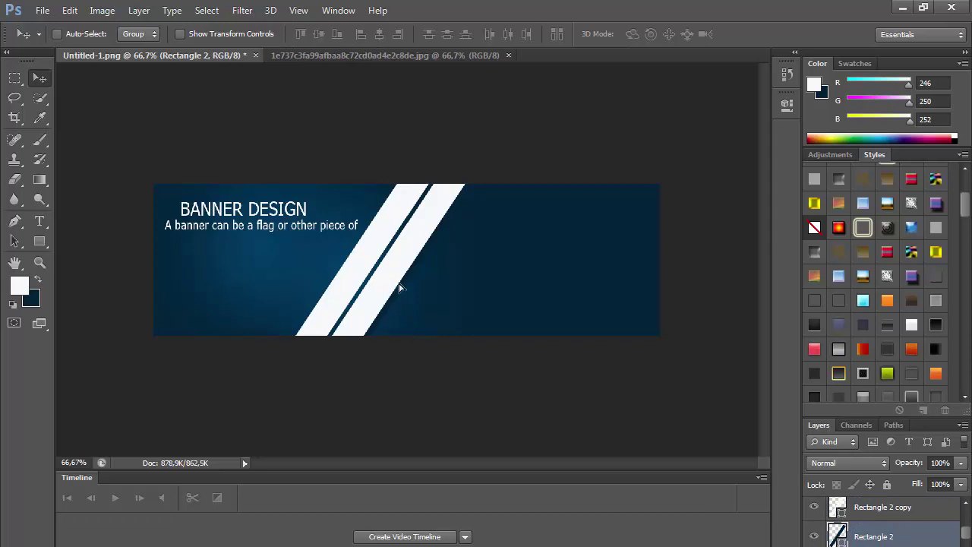
mouse_move(398, 283)
mouse_down()
mouse_move(387, 281)
mouse_move(410, 289)
mouse_up()
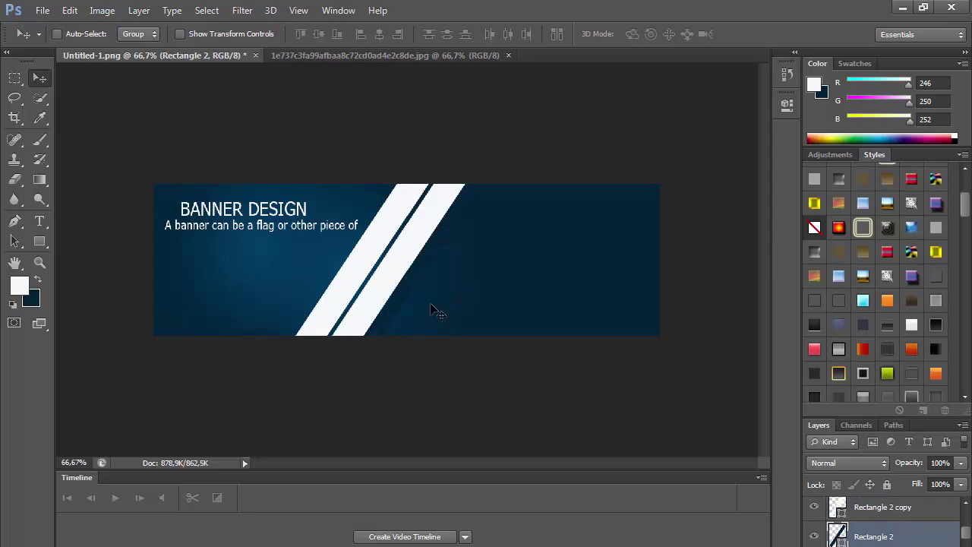
- Duplicate the stripe and move the white stripes about 1.83 cm further right
scroll(870, 532, up, 1)
scroll(870, 525, up, 1)
click(872, 521)
scroll(872, 520, up, 1)
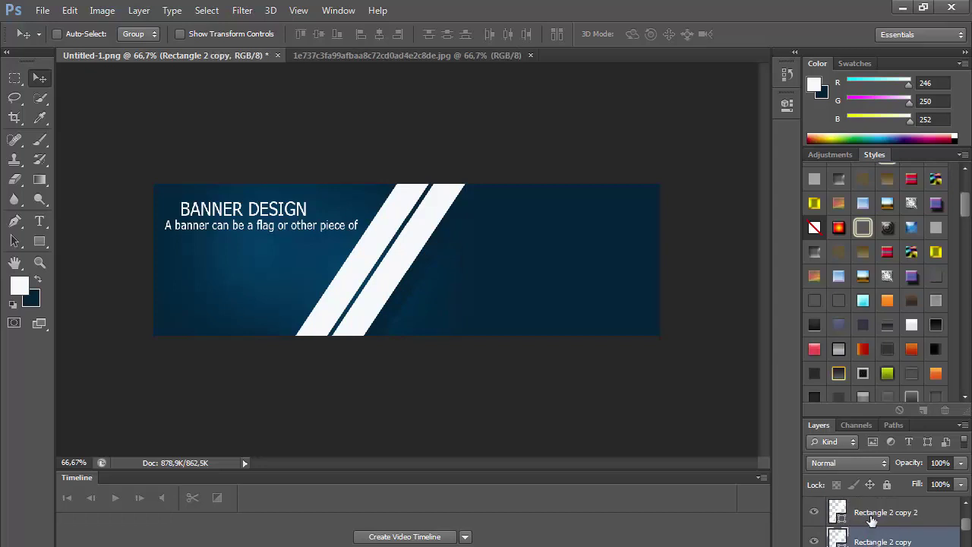
scroll(878, 543, down, 2)
scroll(876, 537, up, 2)
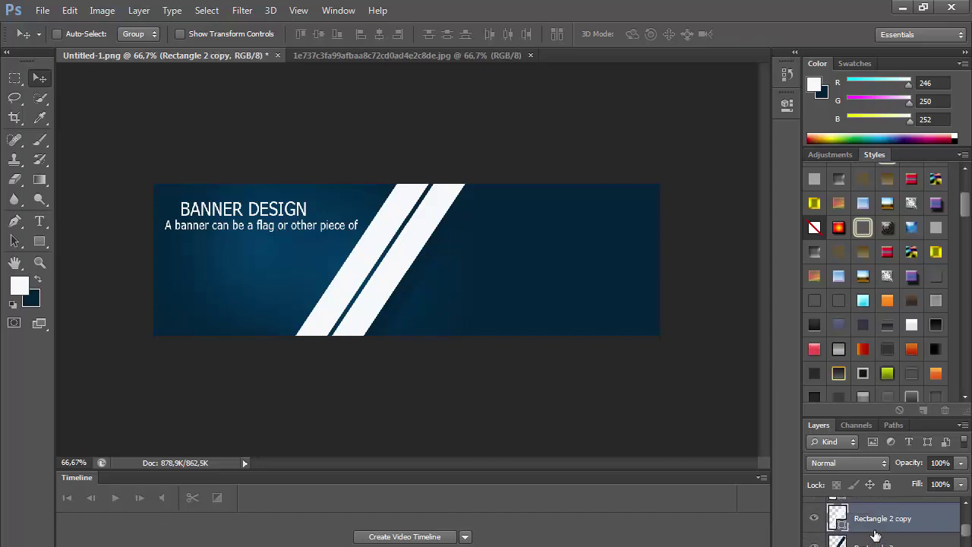
key(ctrl+j)
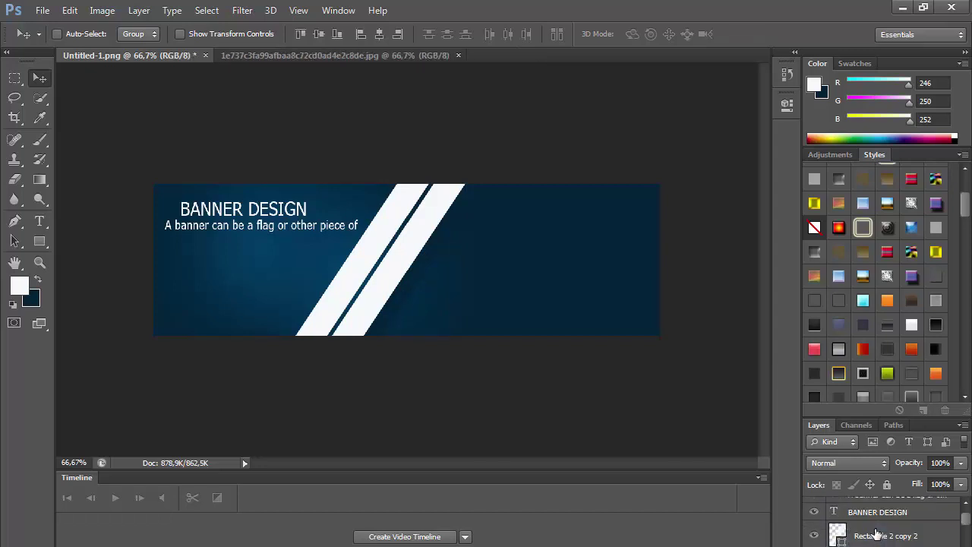
drag(444, 321, 444, 266)
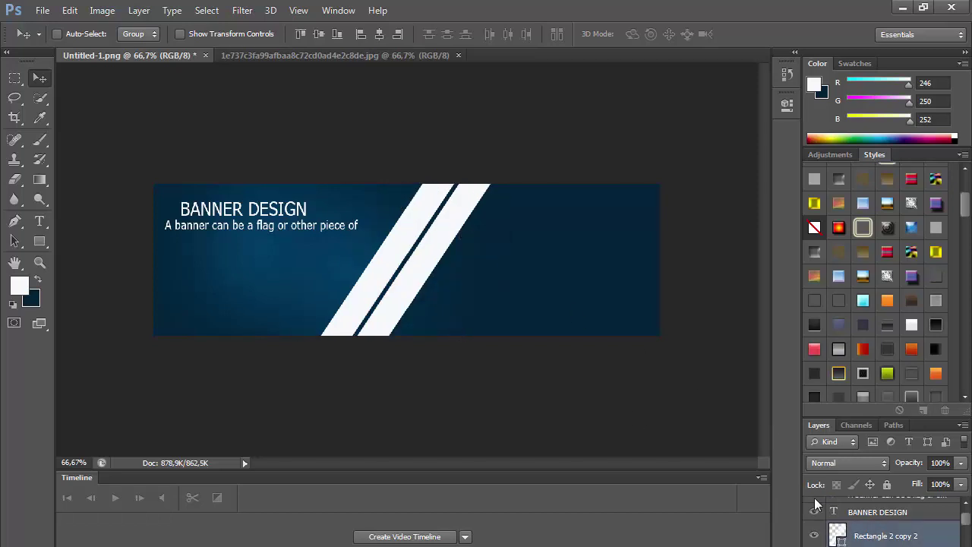
click(854, 513)
- Enlarge the subtitle text slightly with Free Transform
click(874, 506)
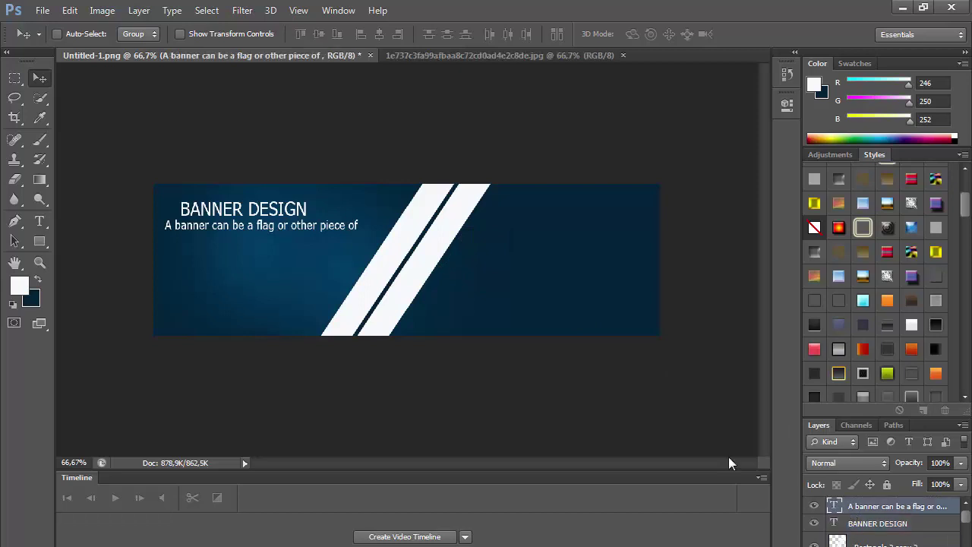
click(69, 10)
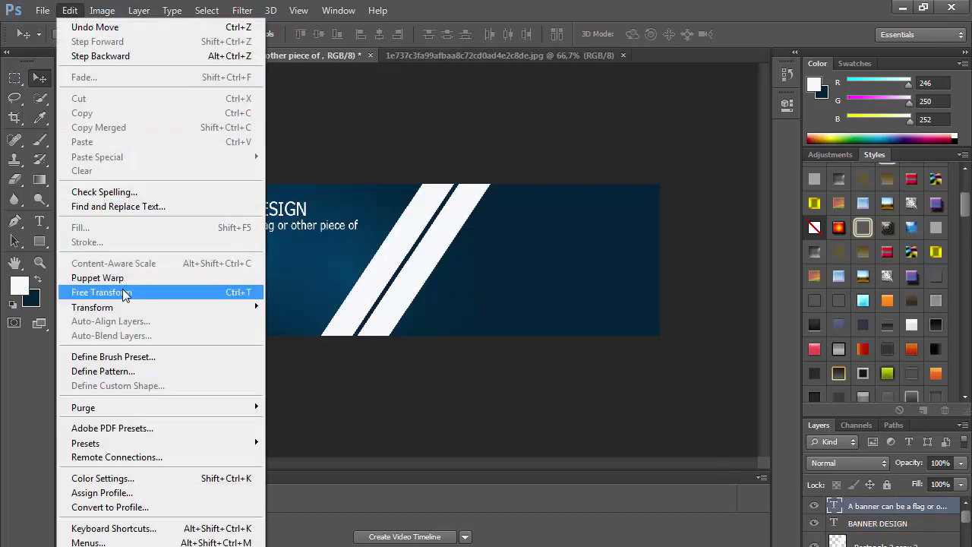
click(101, 292)
drag(361, 233, 380, 237)
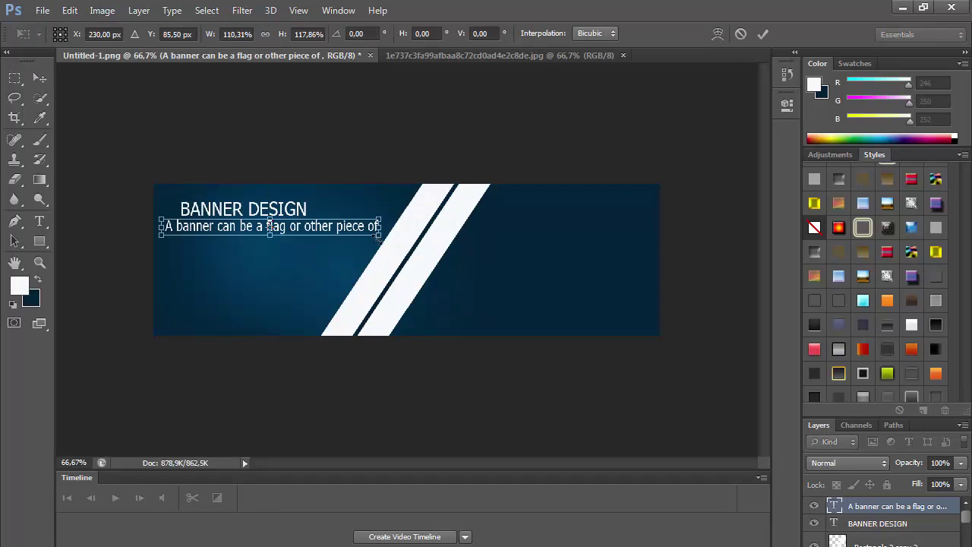
key(Return)
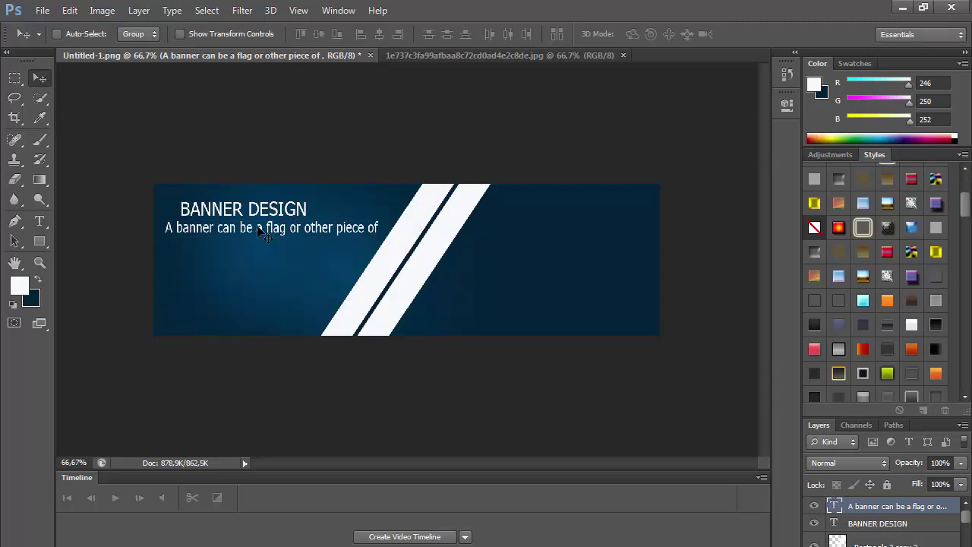
- Duplicate the subtitle layer and move the copy just below the original
right_click(885, 507)
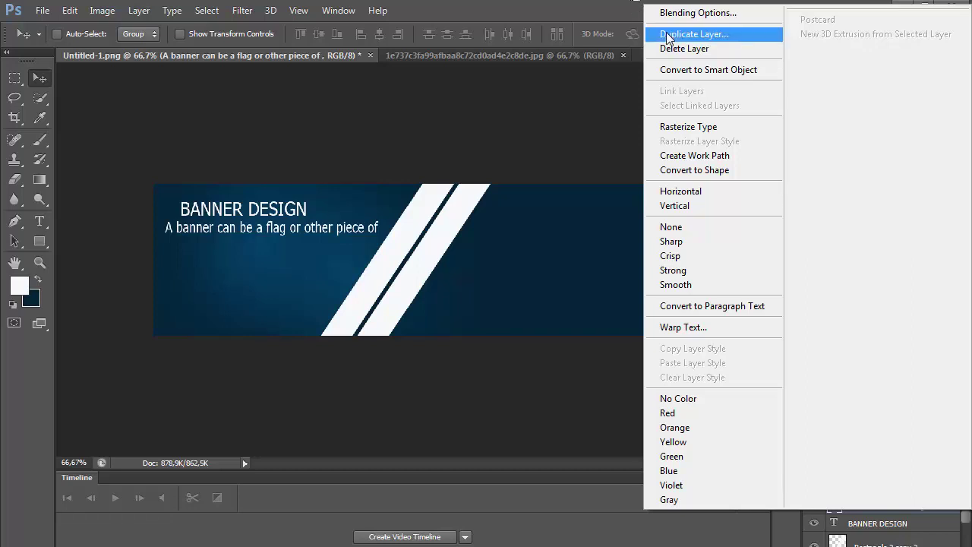
click(694, 33)
key(Return)
drag(323, 214, 323, 230)
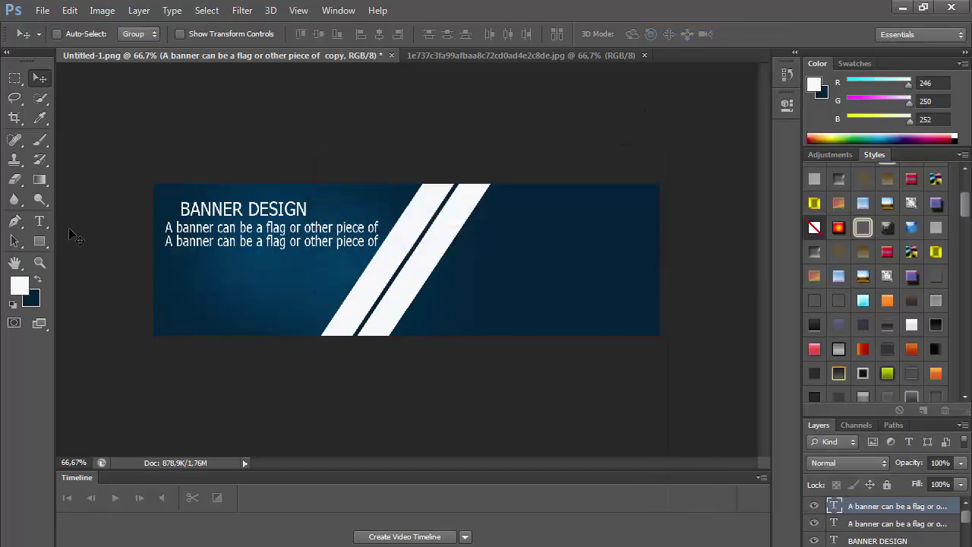
- Replace the copied line with pasted text 'cloth bearing a symbo' in MS UI Gothic
click(40, 221)
triple_click(203, 242)
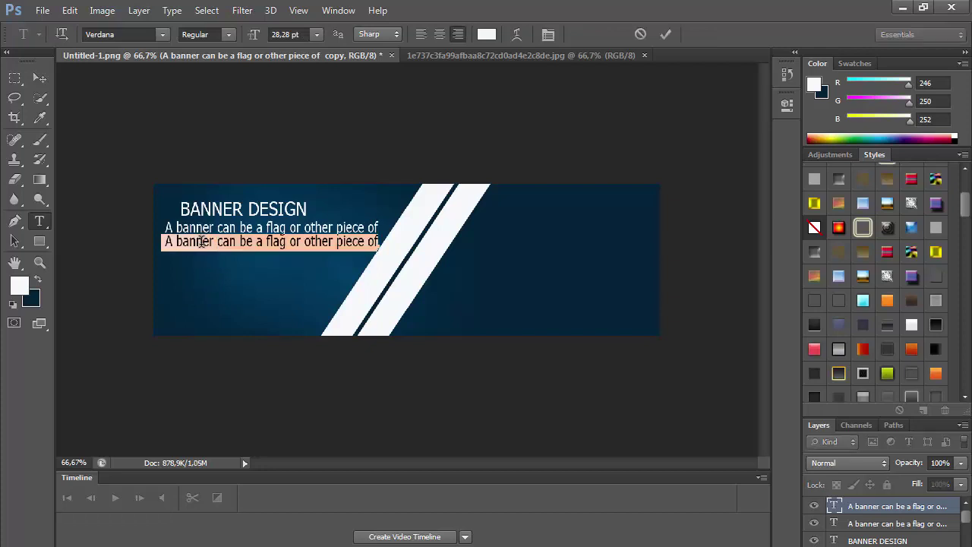
right_click(202, 242)
click(229, 313)
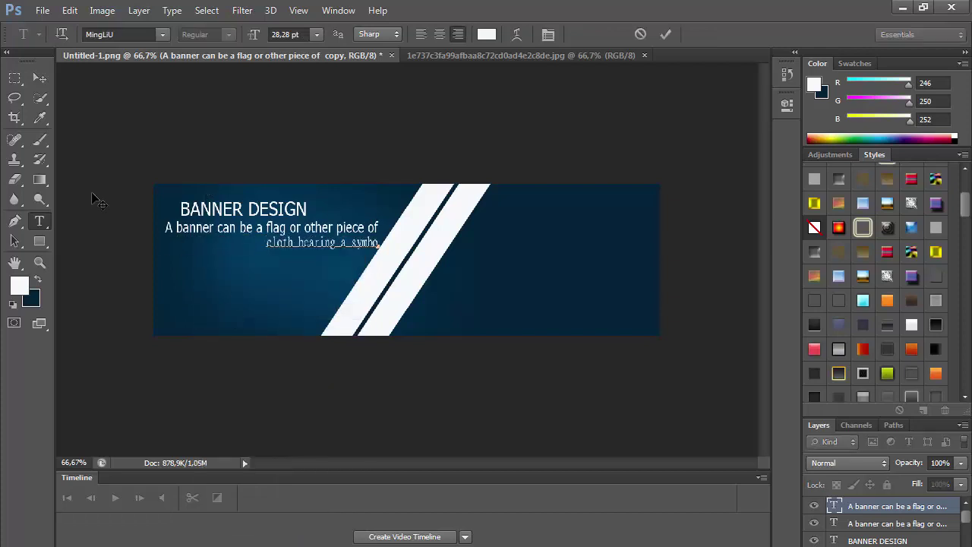
triple_click(288, 243)
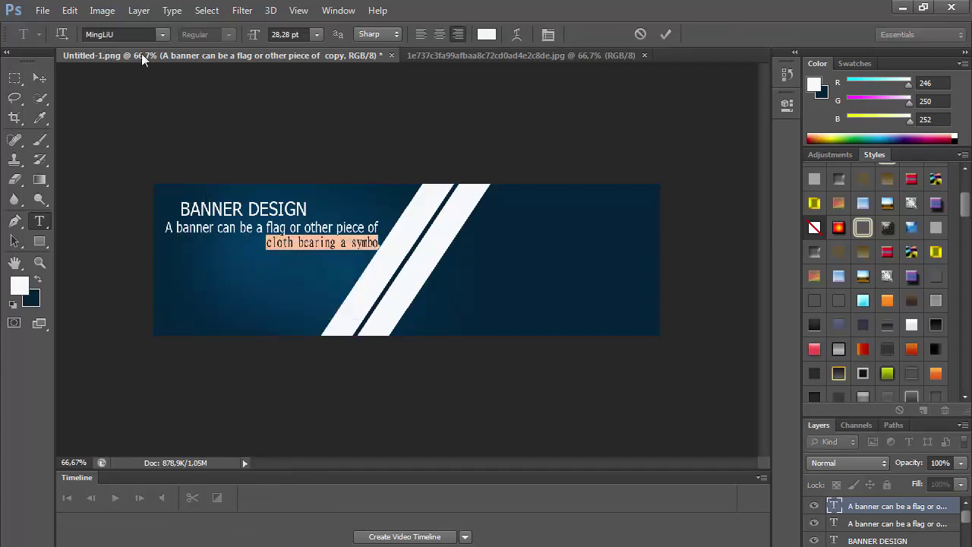
click(137, 33)
key(Down)
key(Down)
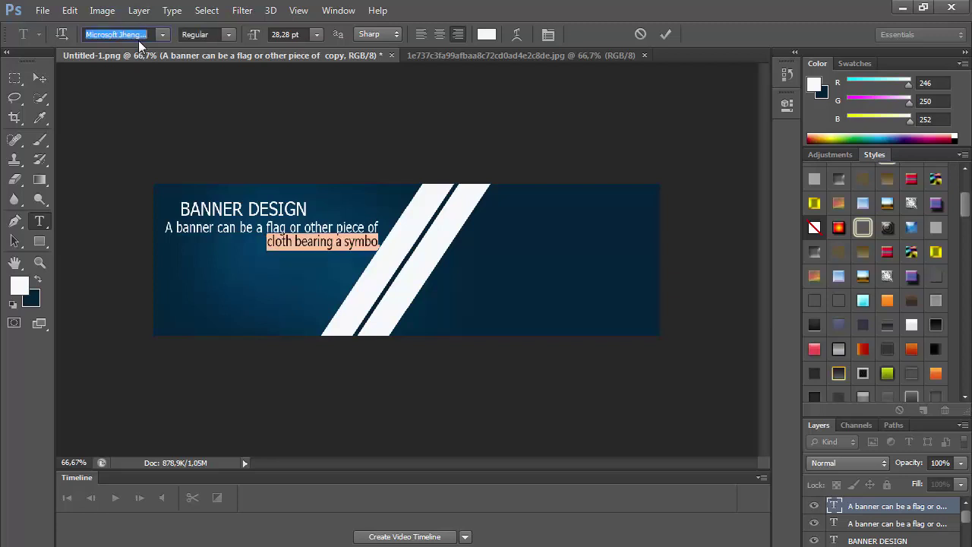
key(Down)
key(Down)
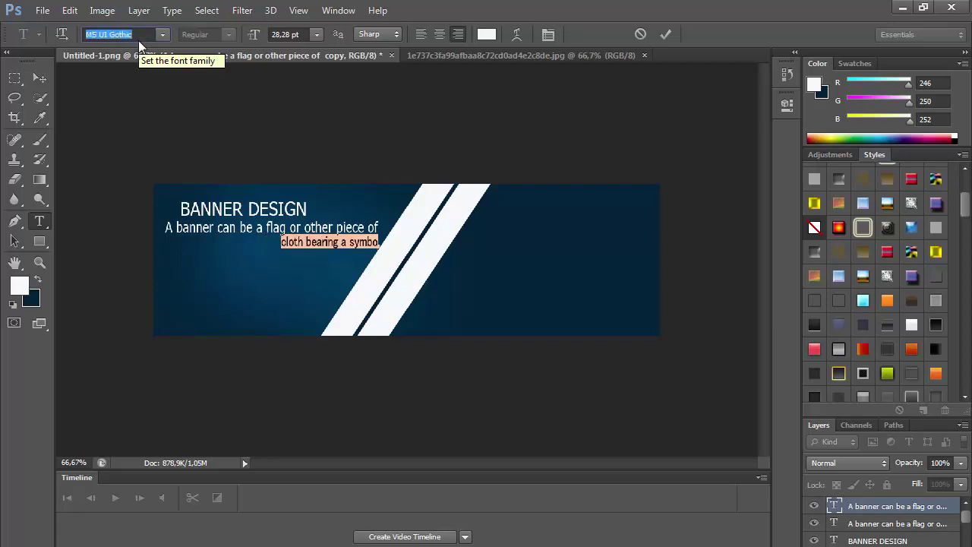
- Scale the second line up and align it left beneath the first
click(69, 9)
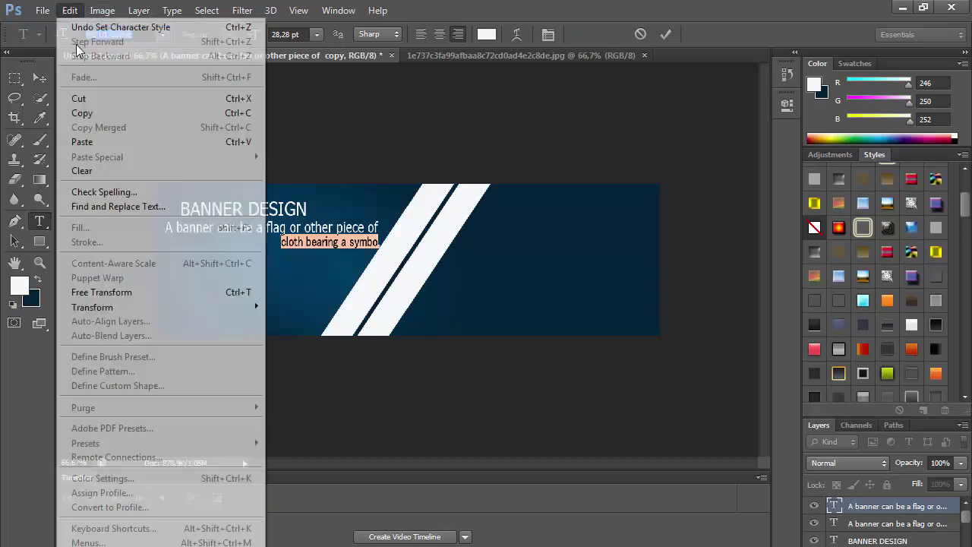
click(134, 297)
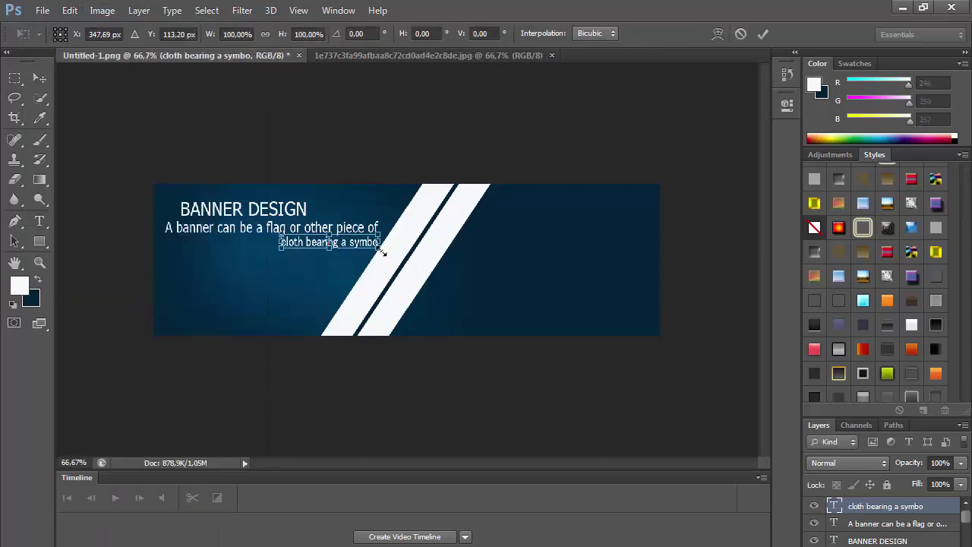
drag(381, 251, 394, 255)
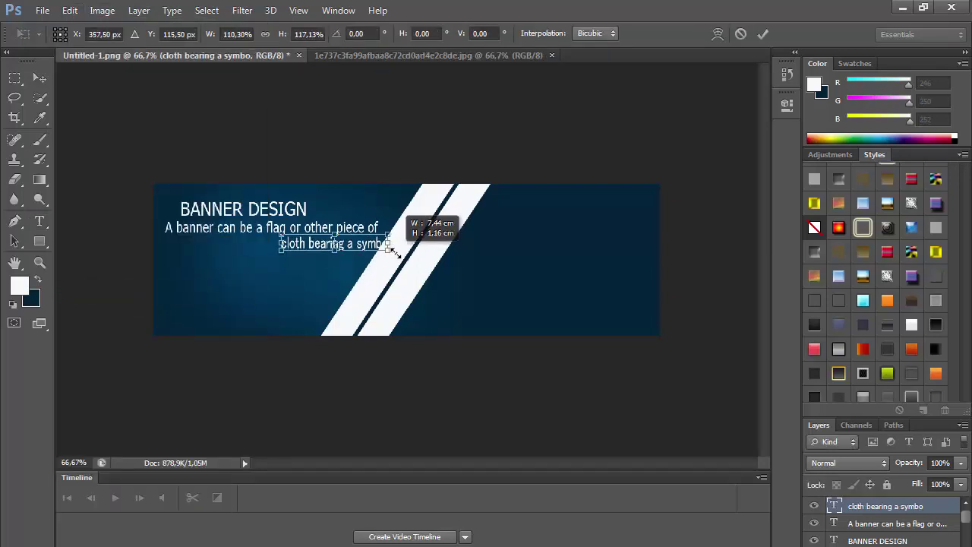
drag(398, 251, 250, 244)
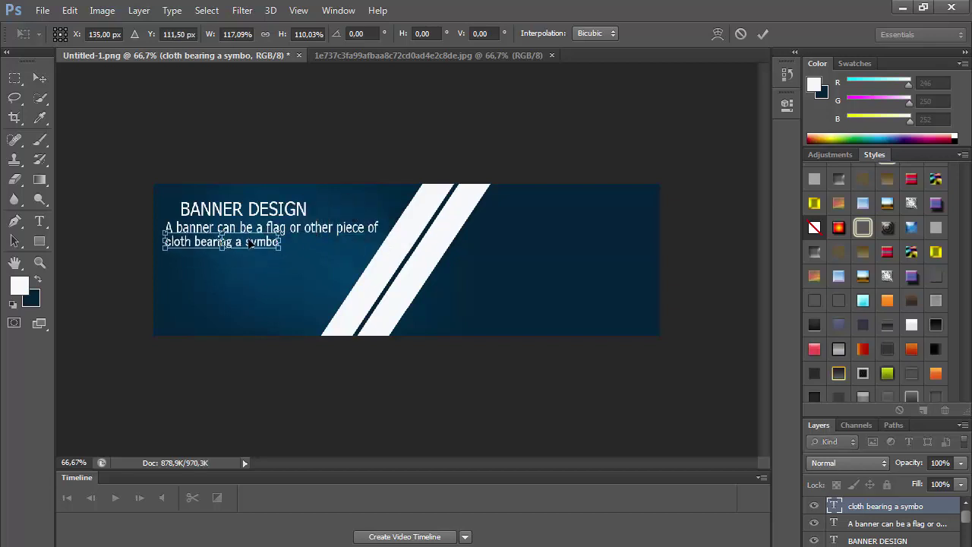
key(Return)
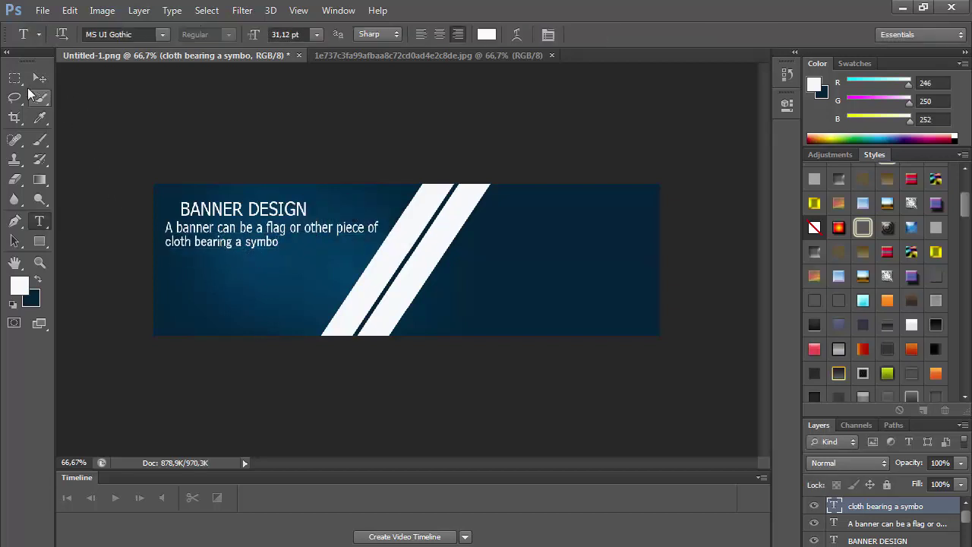
click(36, 79)
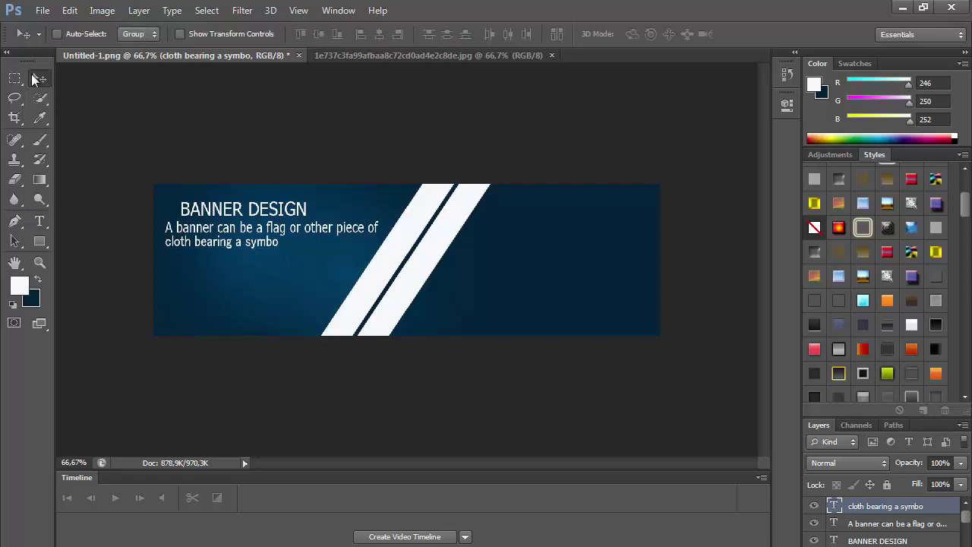
- Scale both subtitle lines down together and position them under the BANNER DESIGN heading
key(Left)
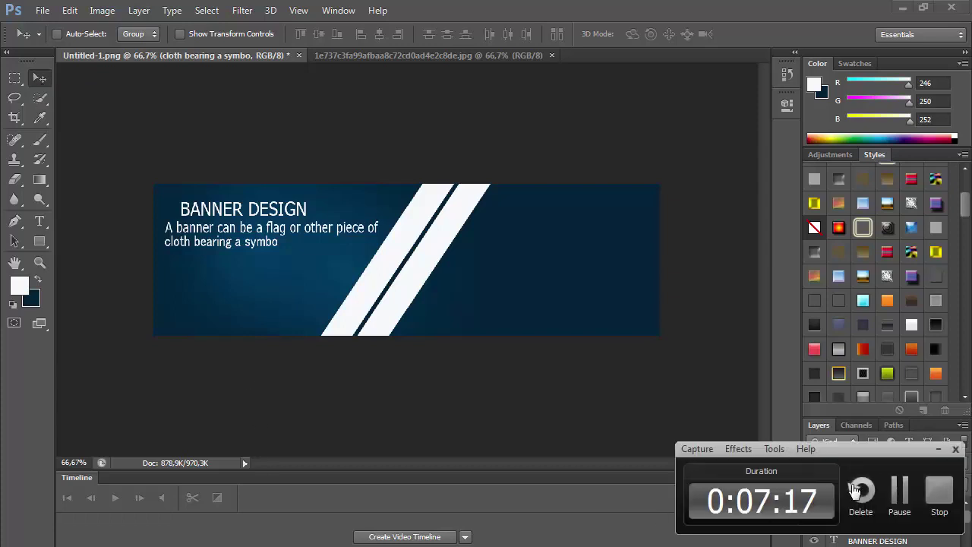
click(895, 525)
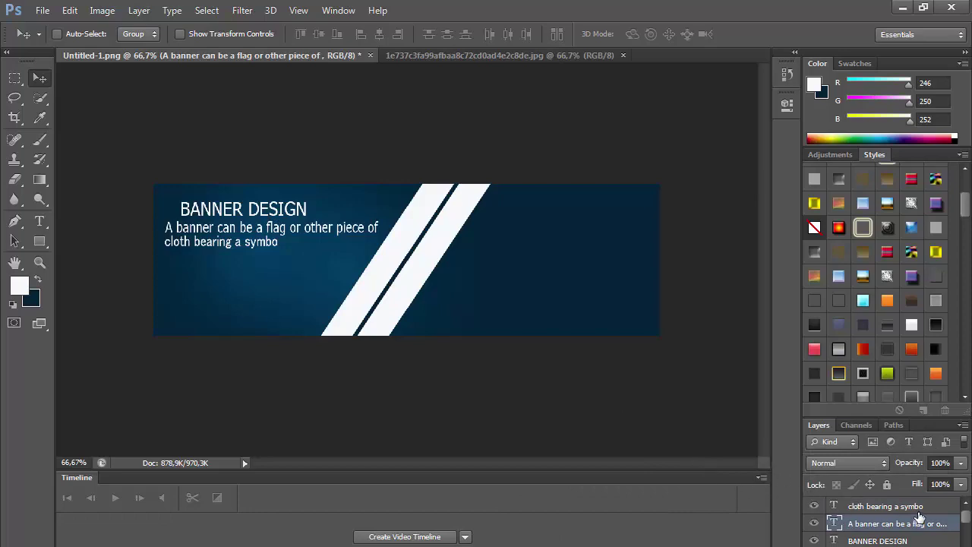
shift+click(885, 506)
click(70, 10)
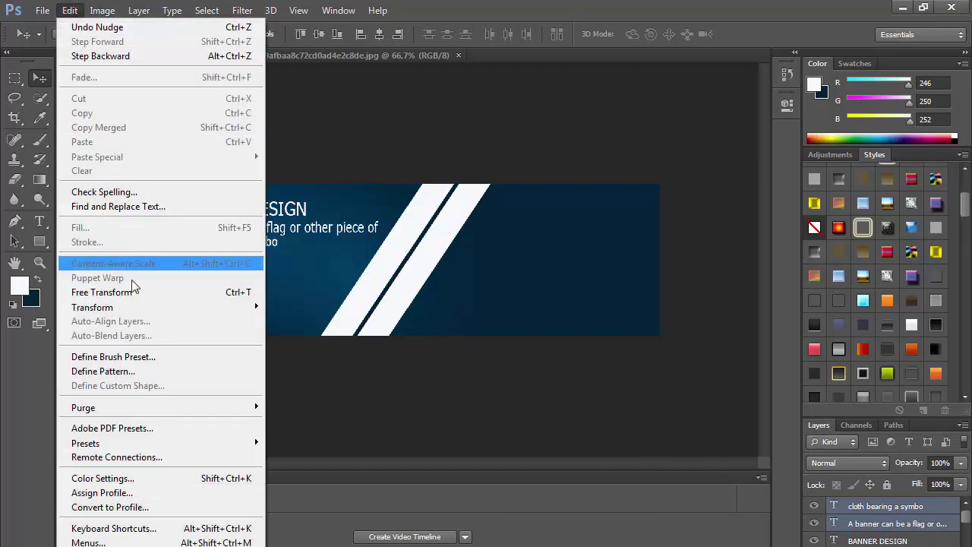
click(91, 291)
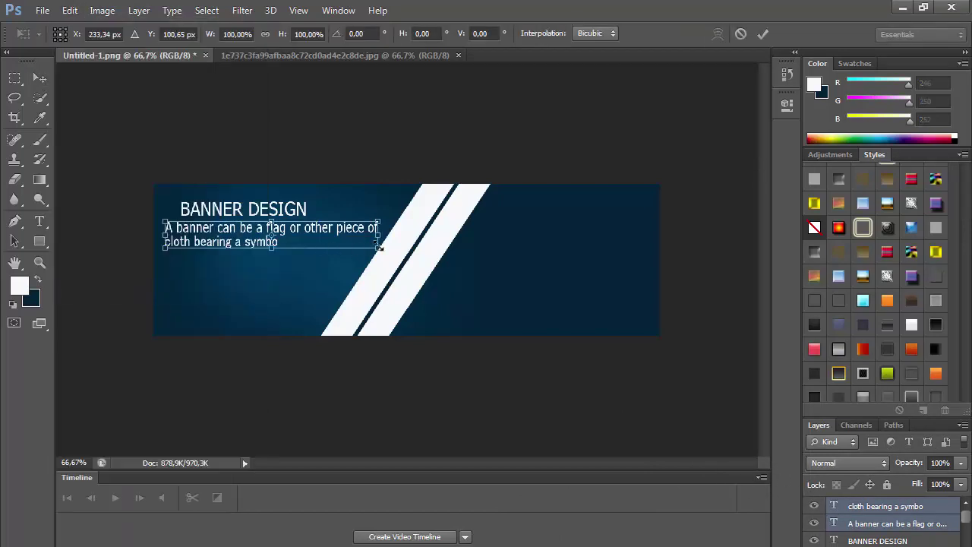
drag(379, 248, 326, 240)
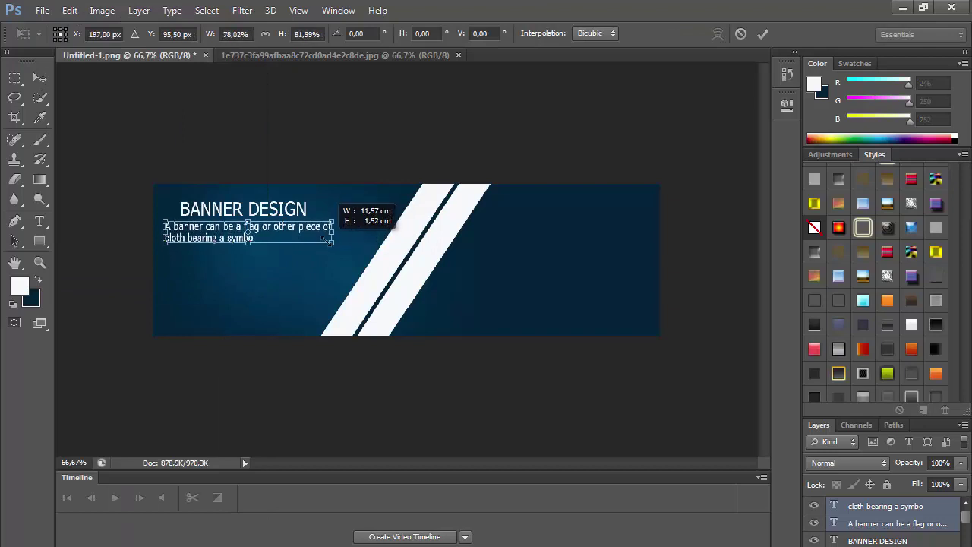
mouse_move(329, 241)
mouse_down()
mouse_move(312, 245)
mouse_move(329, 239)
mouse_up()
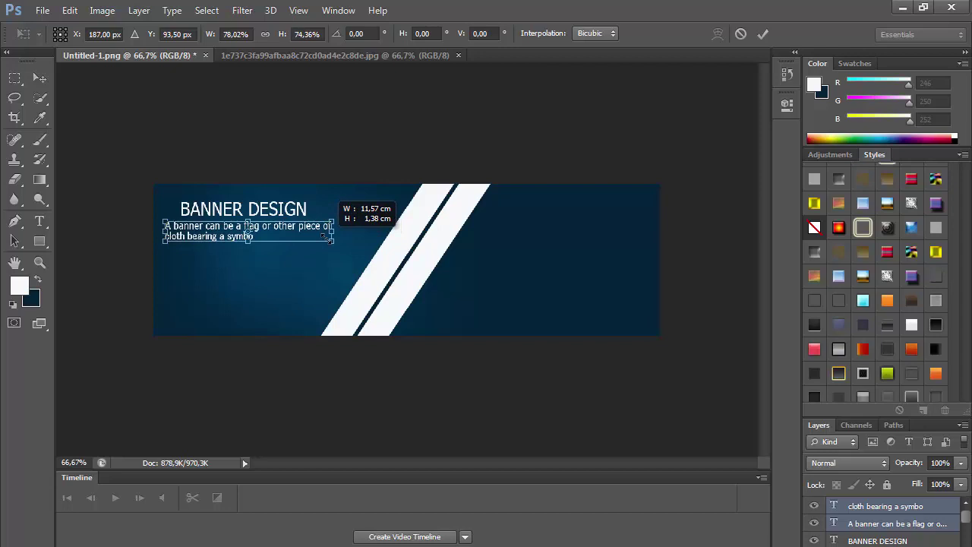
drag(318, 227, 332, 229)
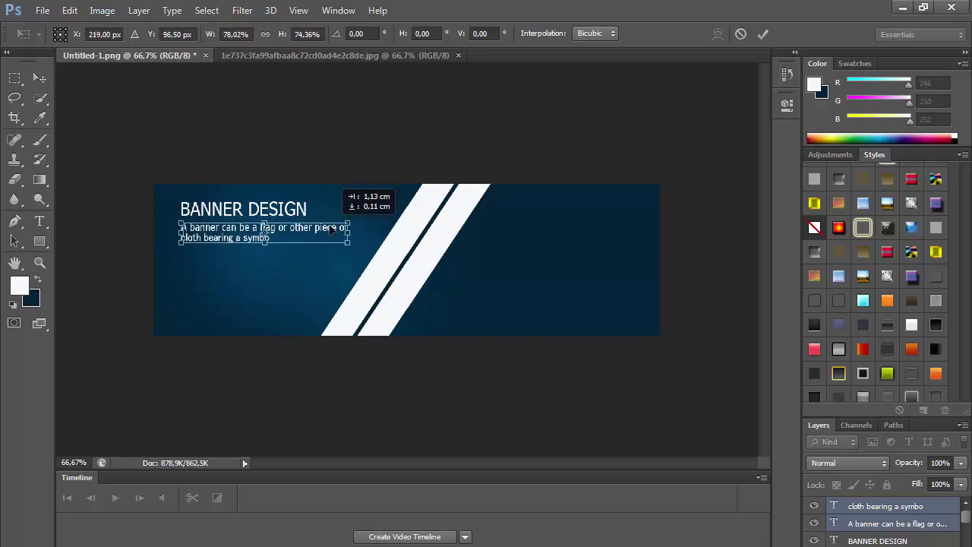
drag(332, 230, 334, 229)
key(Return)
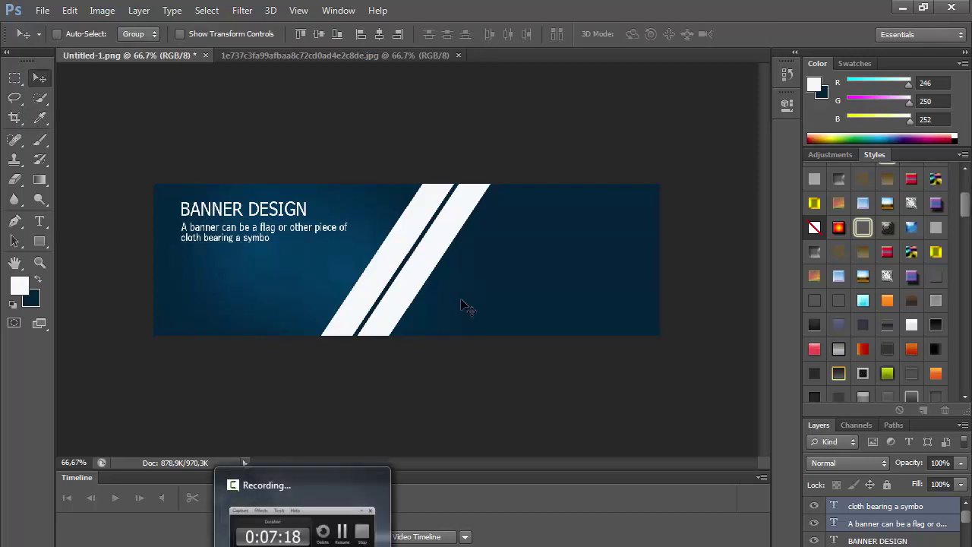
- Draw a small 45×46 px white circle near the banner's top-right
click(40, 245)
click(67, 267)
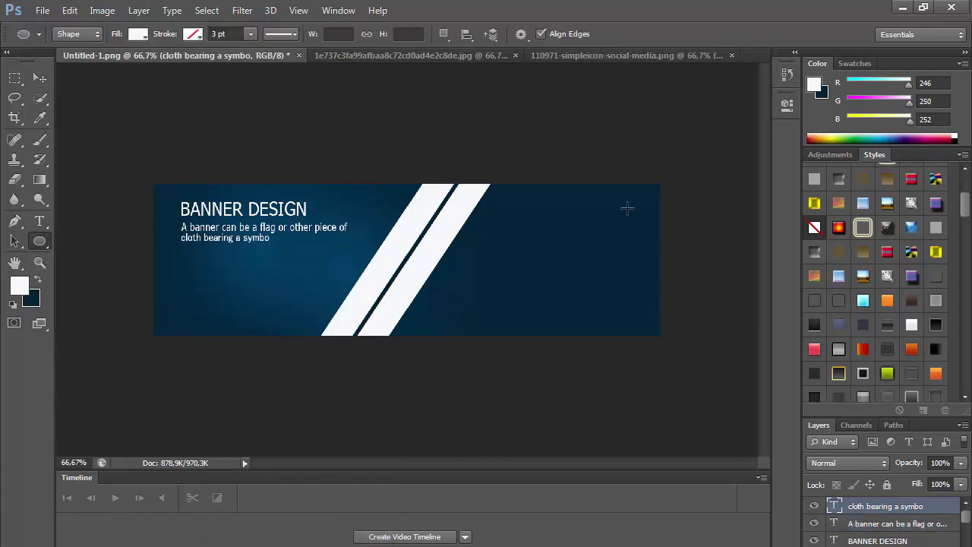
drag(638, 201, 616, 222)
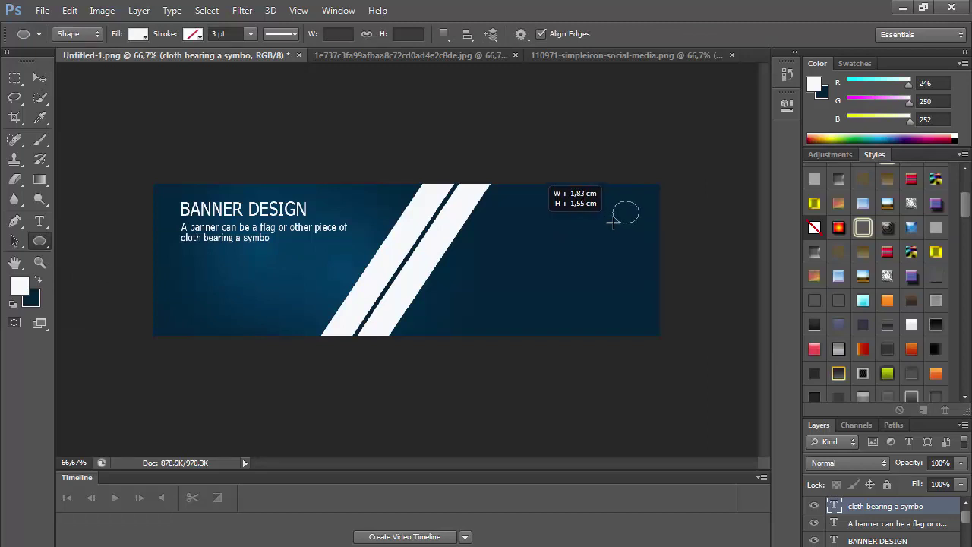
drag(617, 222, 617, 222)
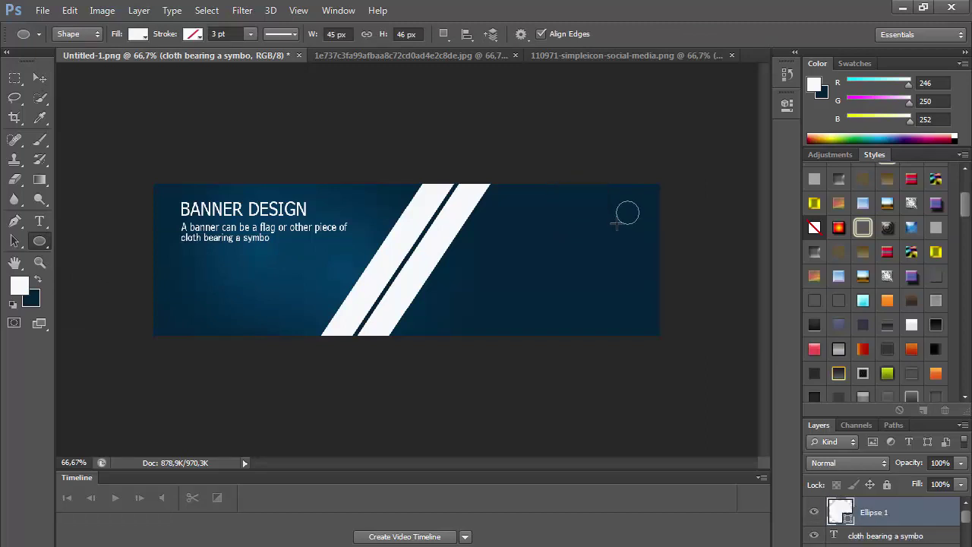
- Duplicate the circle as Ellipse 1 copy and fill it bright blue
right_click(922, 513)
click(732, 46)
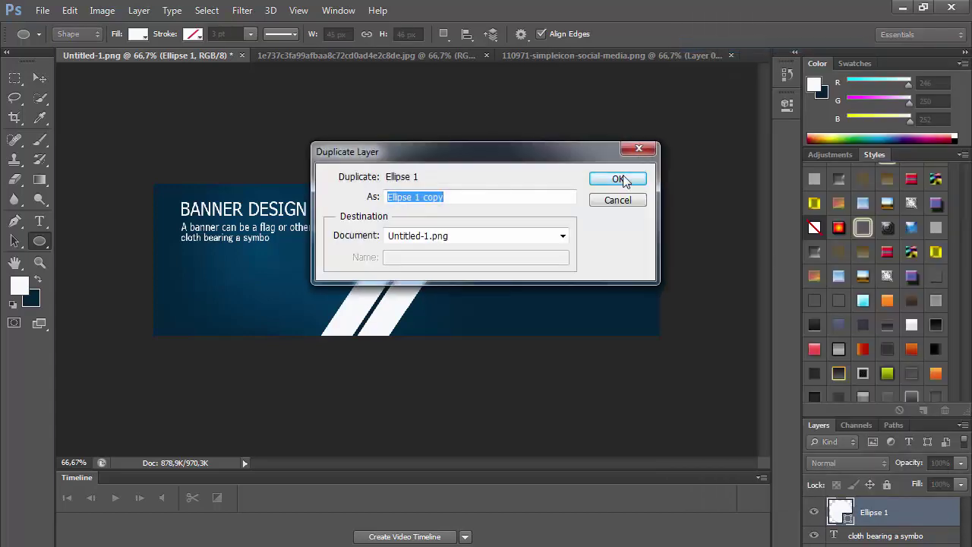
click(621, 180)
double_click(843, 514)
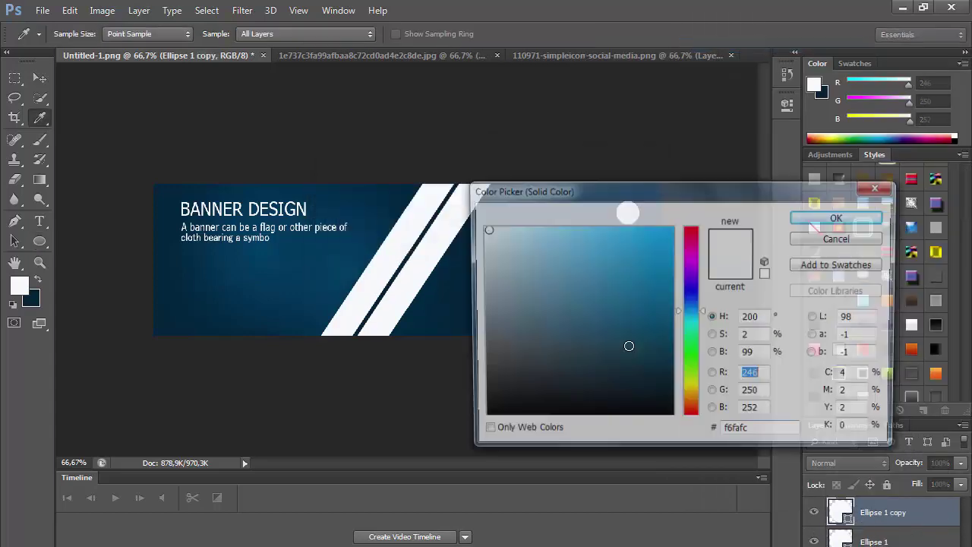
click(465, 329)
drag(658, 203, 521, 344)
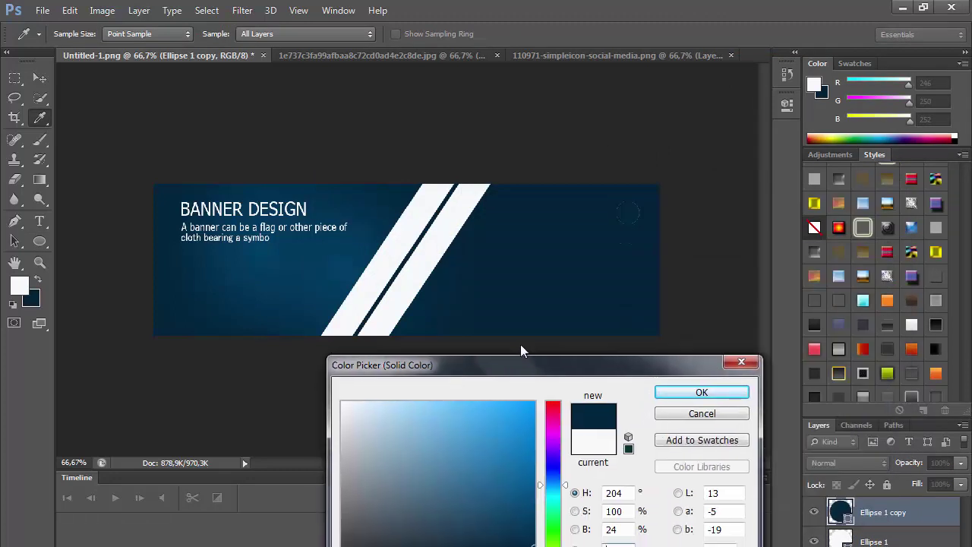
click(342, 274)
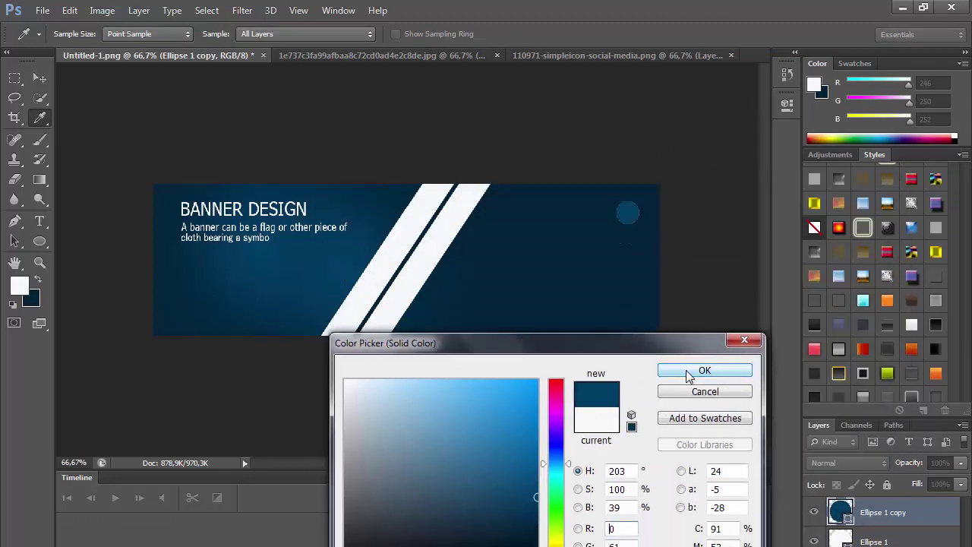
click(522, 383)
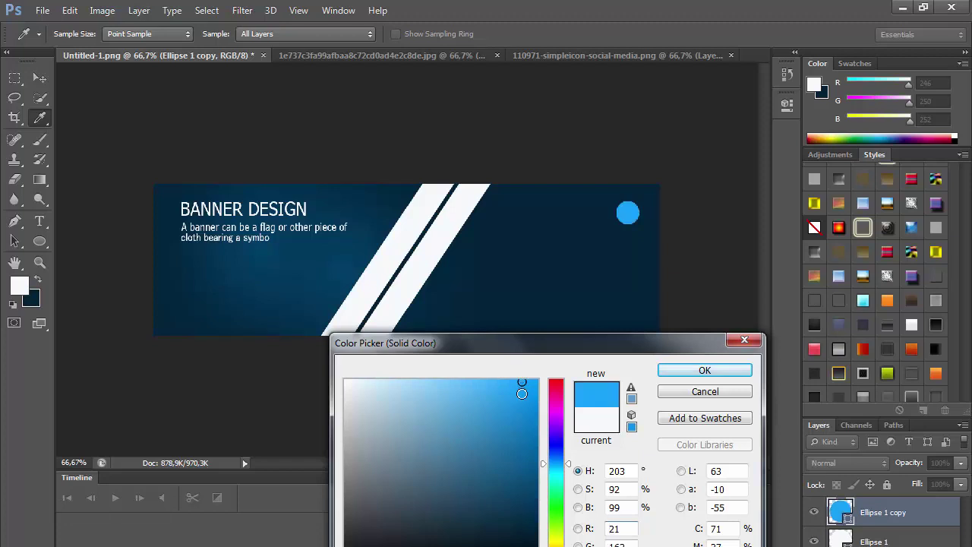
click(703, 370)
- Nudge the bright blue circle left beside the white one
click(41, 79)
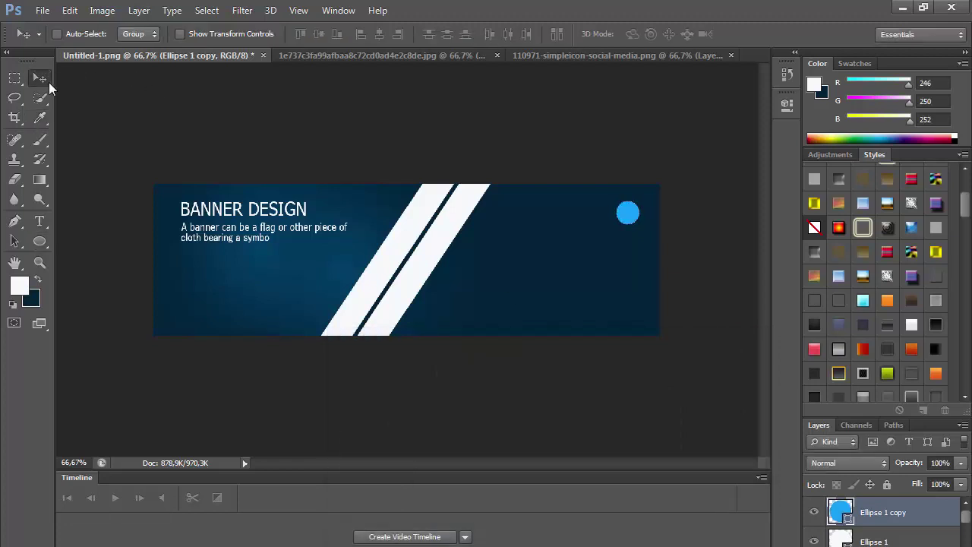
key(Left)
key(Left)
key(Left)
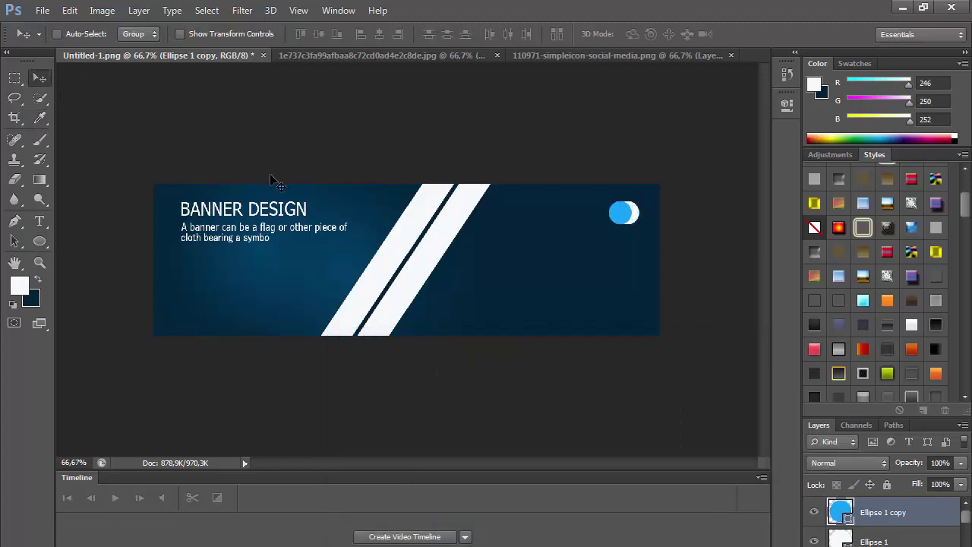
key(Left)
key(Left)
key(Left)
key(Left)
key(Left)
key(Left)
key(Left)
key(Left)
key(Left)
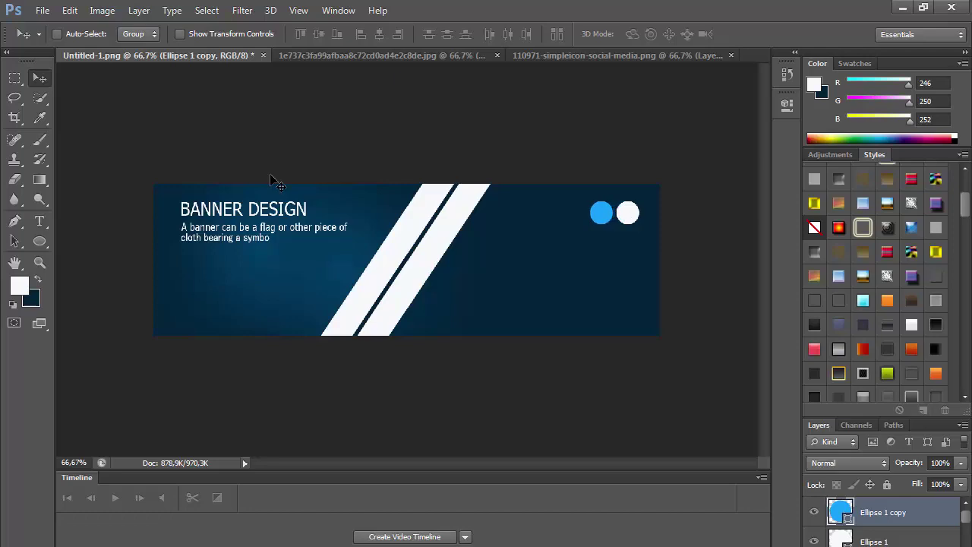
right_click(935, 521)
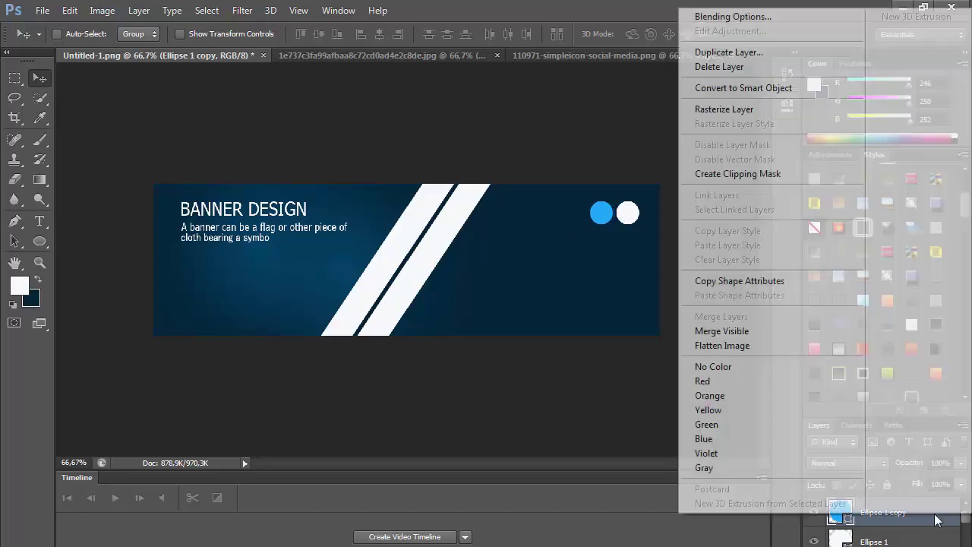
click(725, 52)
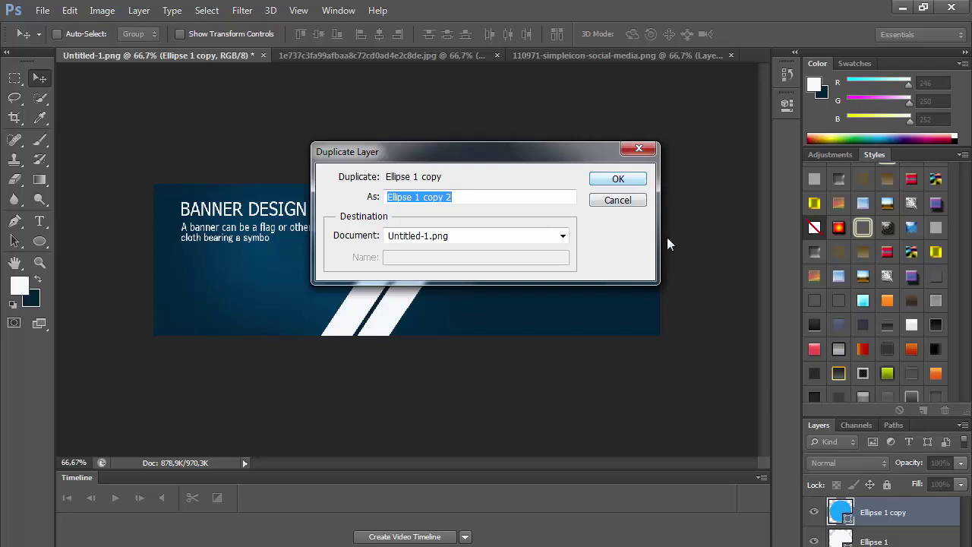
click(618, 199)
- Duplicate the white and blue circle layers together
click(885, 539)
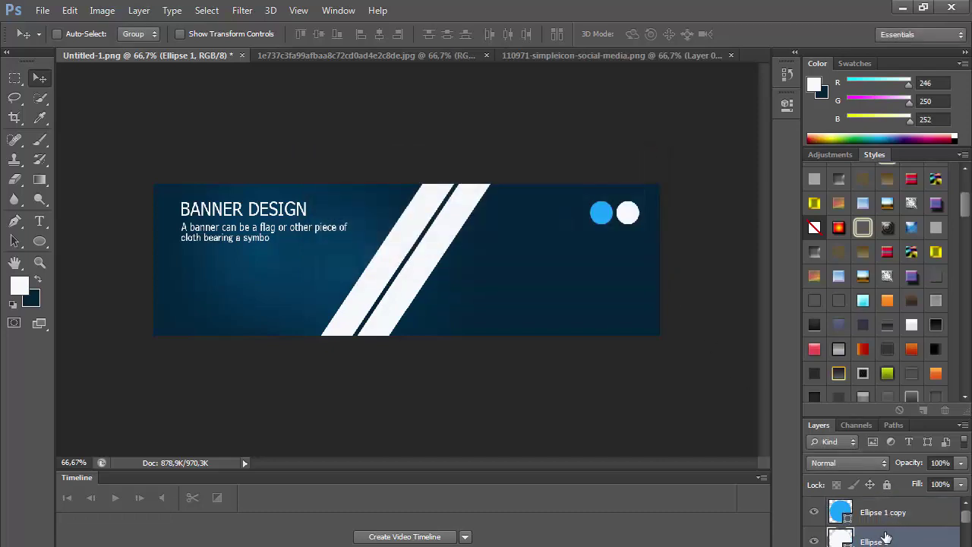
right_click(888, 538)
click(885, 537)
shift+click(884, 514)
right_click(884, 514)
click(718, 45)
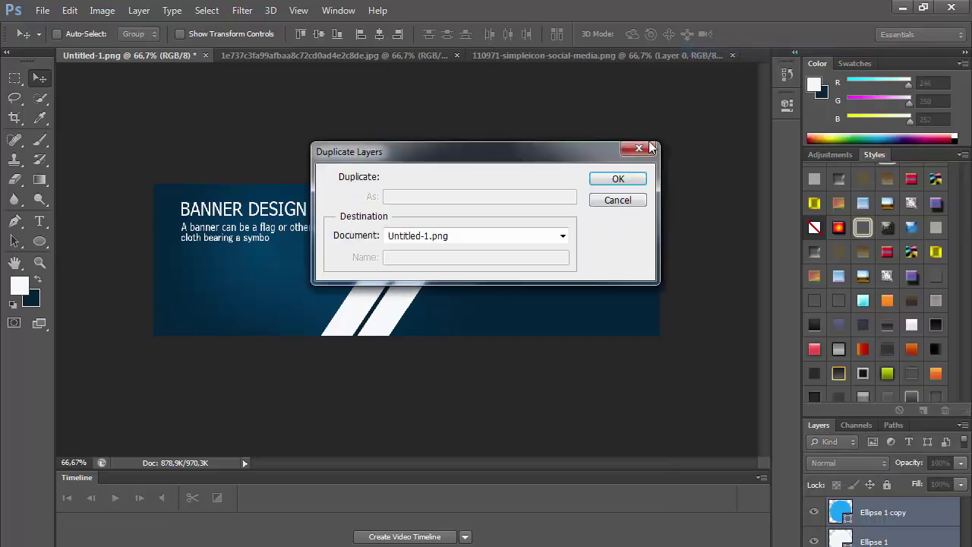
click(618, 180)
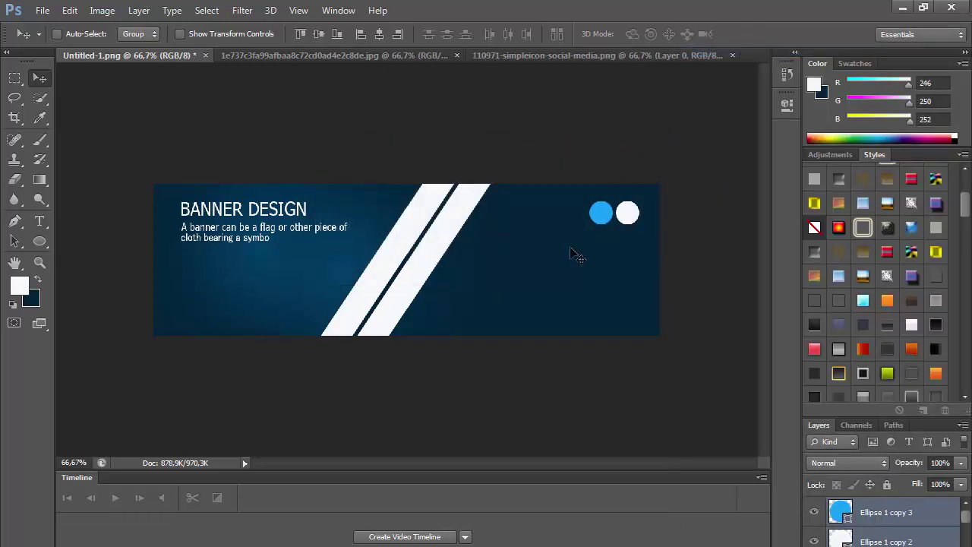
- Space the new circle pair to the left and start giving the second circle a dark fill
key(Left)
key(Left)
key(Left)
key(Left)
key(Left)
key(Left)
key(Left)
key(Left)
key(Left)
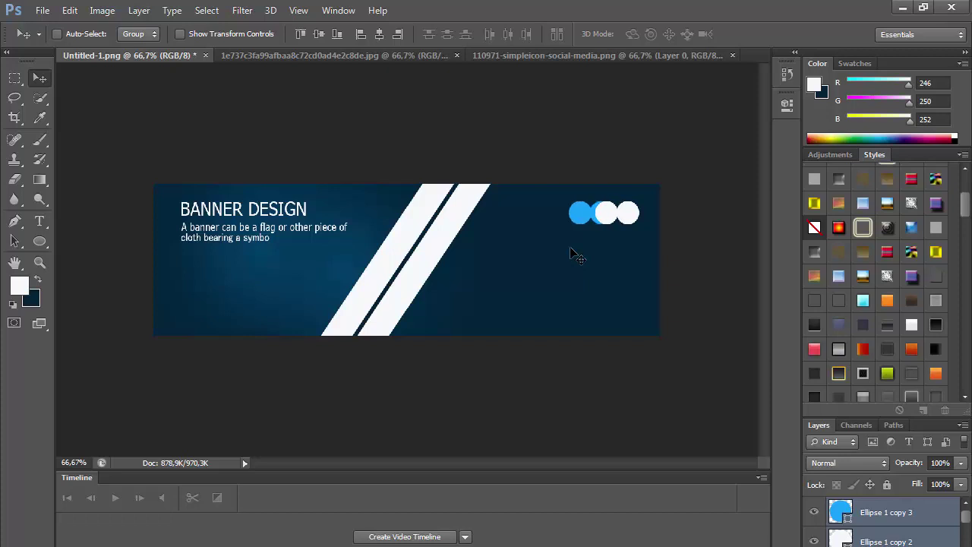
key(Left)
key(Left)
key(Left)
key(Left)
key(Left)
key(Left)
key(Left)
key(Left)
key(Left)
key(Left)
key(Left)
key(Left)
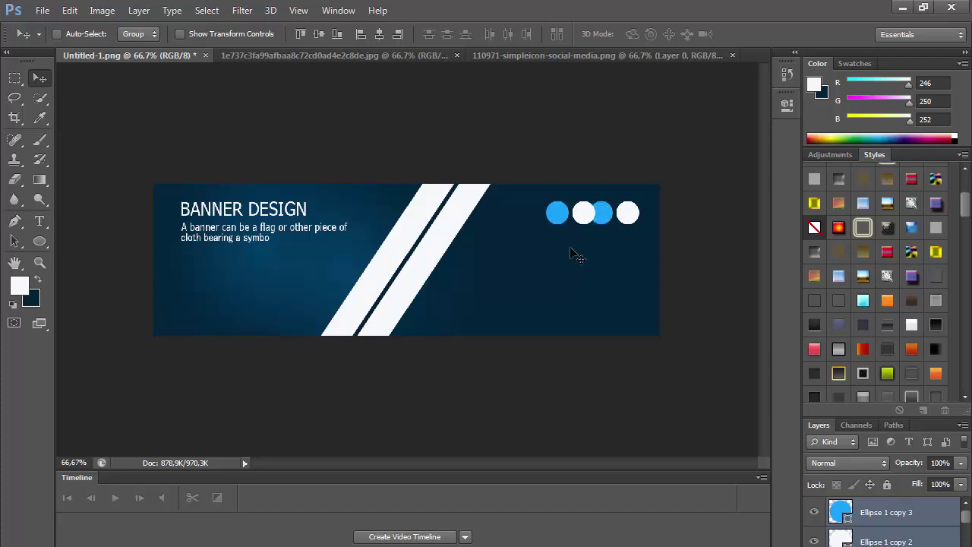
key(Left)
key(Left)
key(Left)
key(Left)
key(Left)
key(Left)
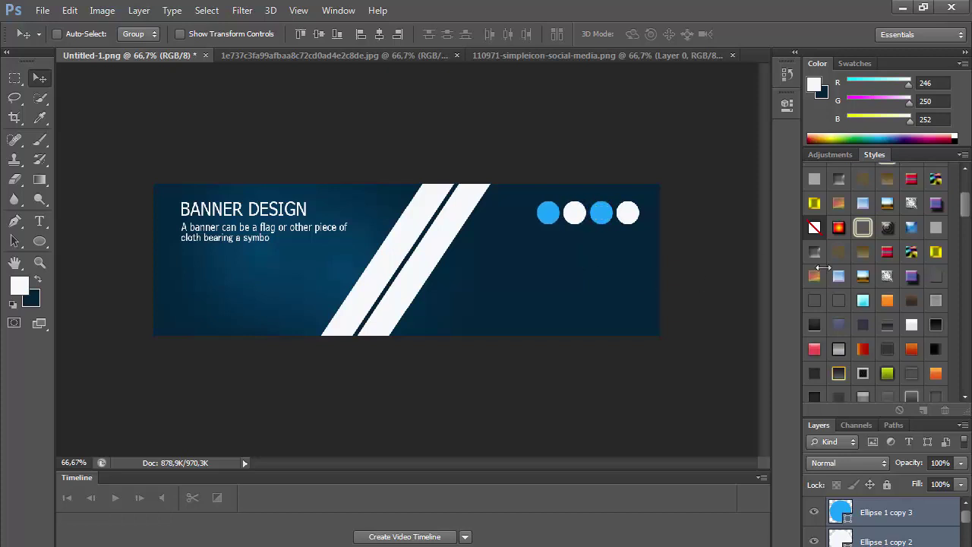
double_click(841, 539)
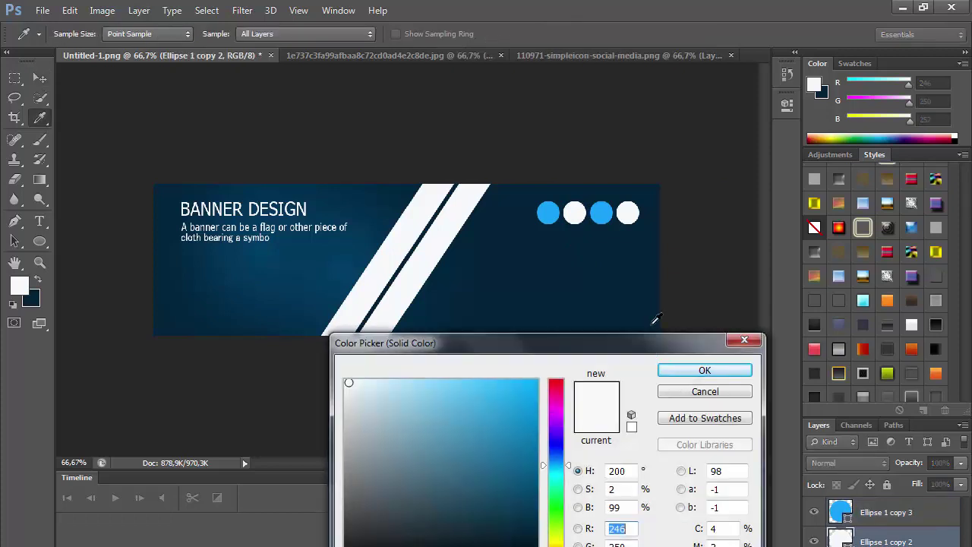
click(643, 297)
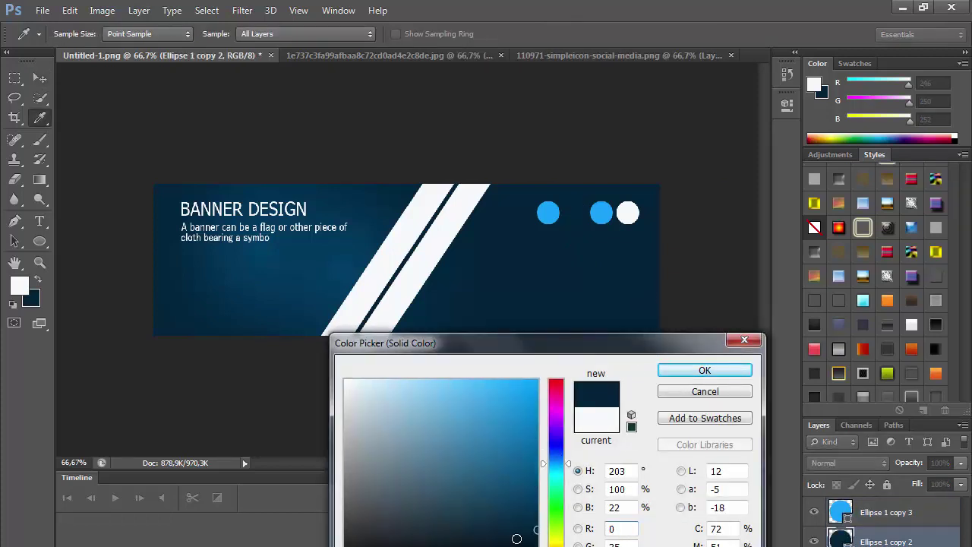
- Fill the second circle dark and Ellipse 1 copy 3 a deep navy
drag(516, 538, 521, 545)
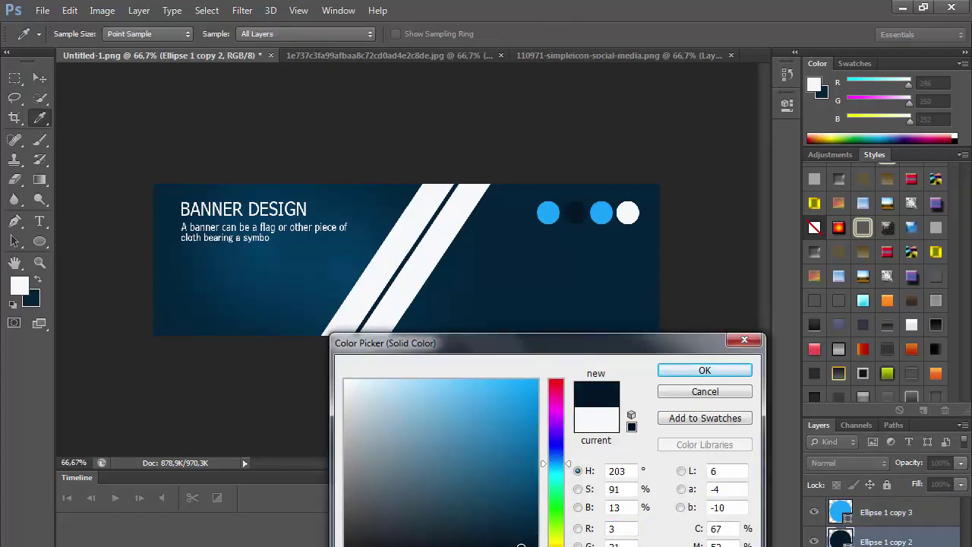
click(713, 374)
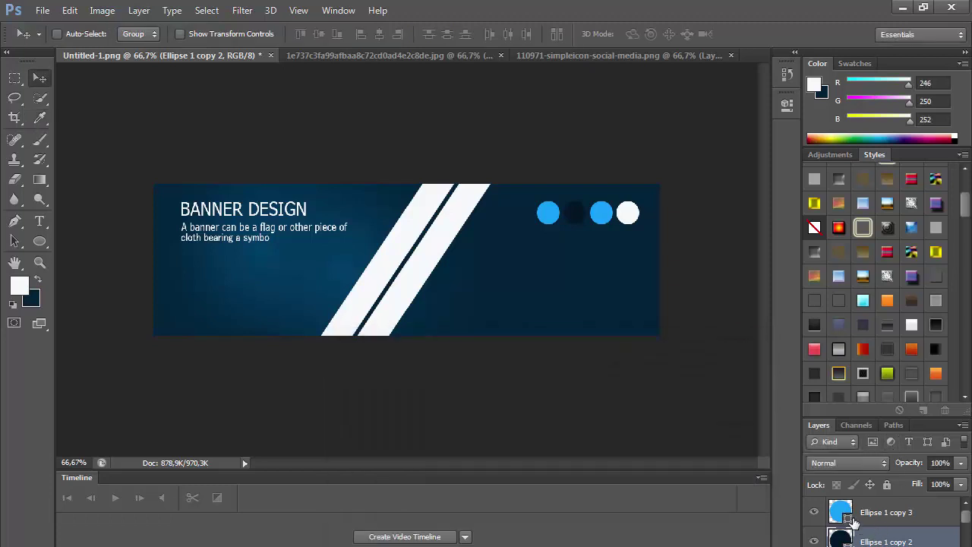
double_click(851, 521)
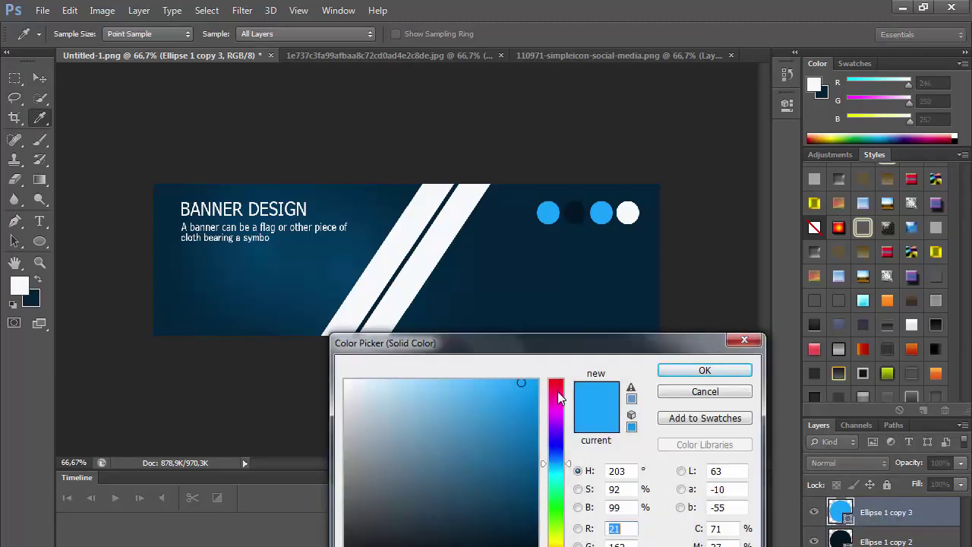
click(557, 392)
click(517, 443)
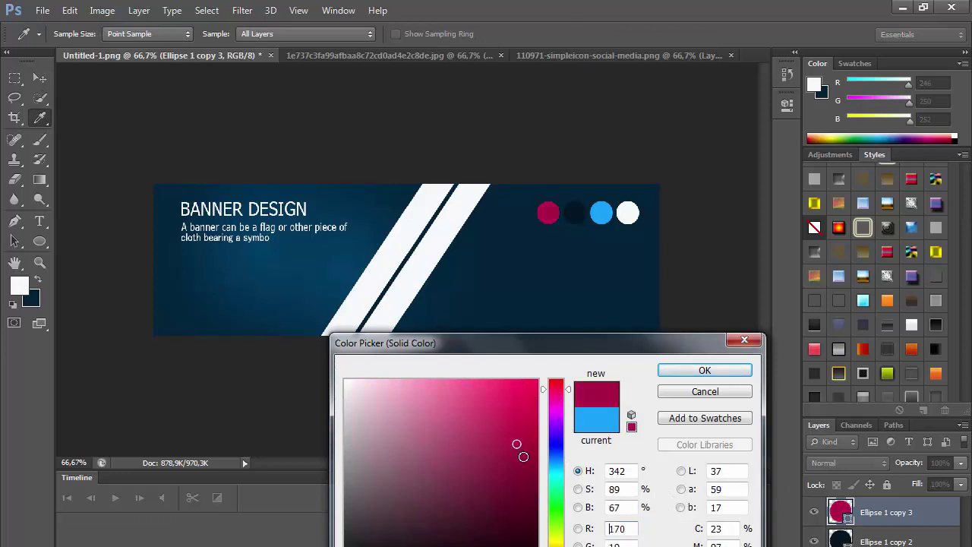
click(525, 463)
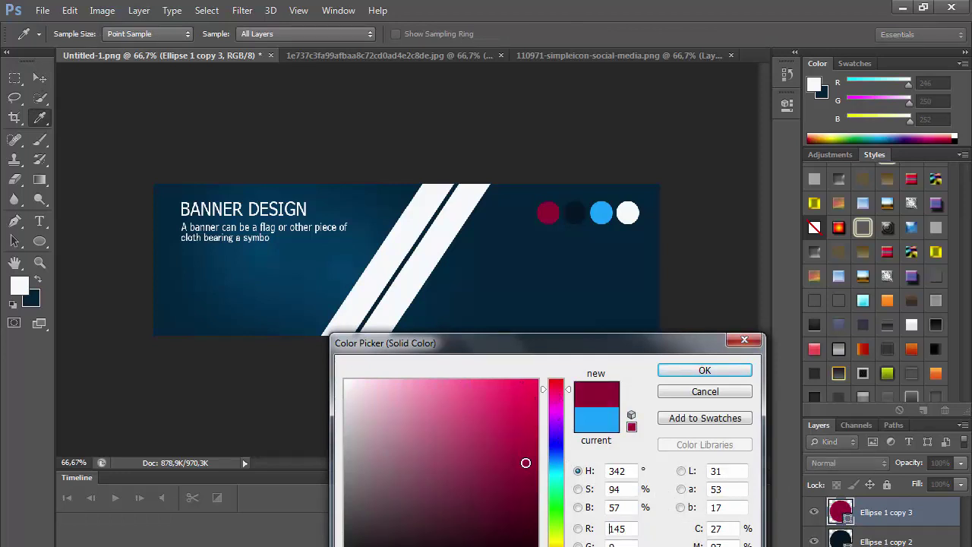
click(532, 421)
click(560, 446)
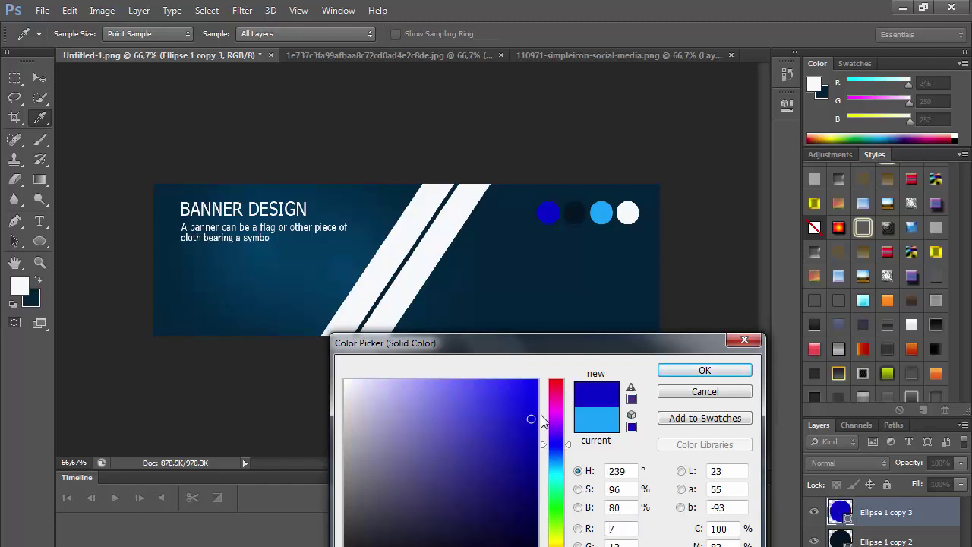
drag(533, 484, 533, 523)
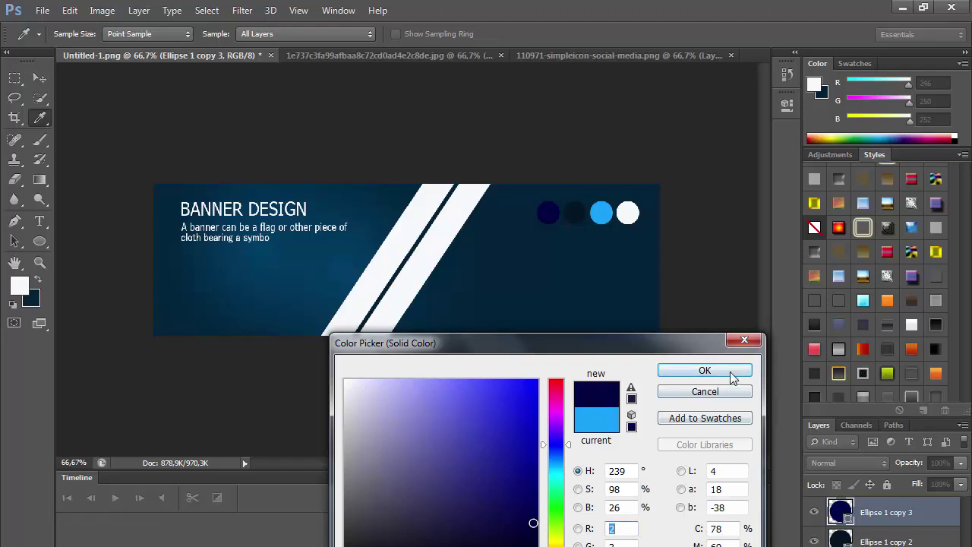
click(704, 371)
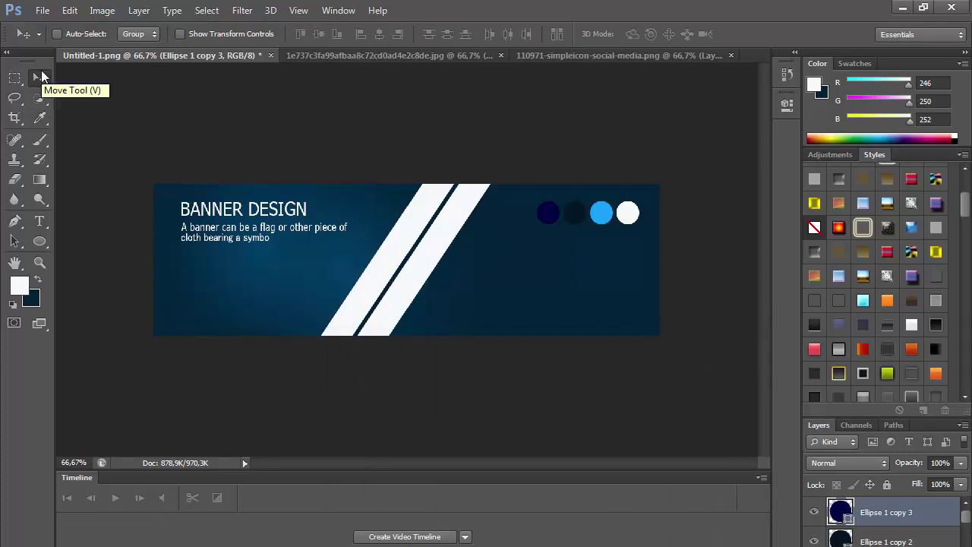
- Select and copy the WhatsApp icon from the social-media icons sheet
click(581, 56)
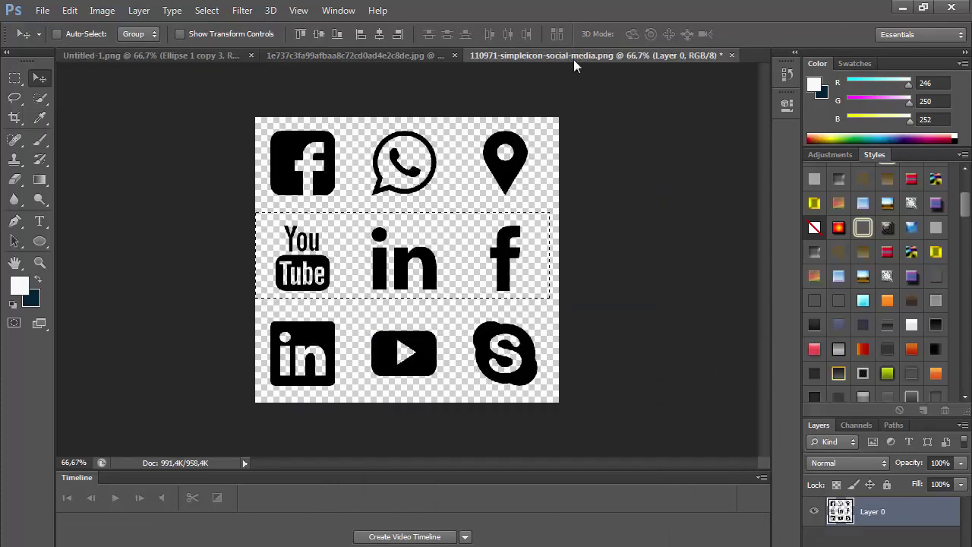
click(14, 77)
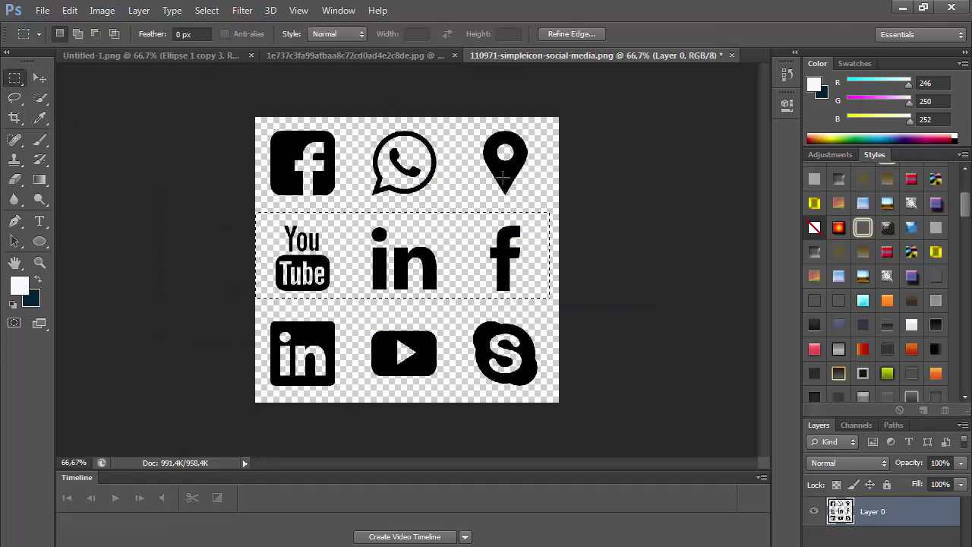
click(437, 133)
drag(441, 129, 367, 202)
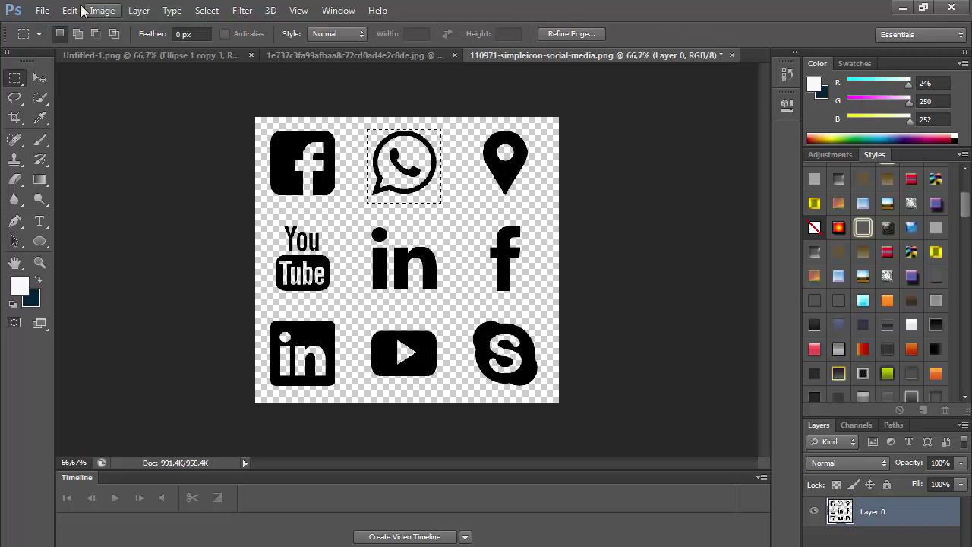
click(69, 10)
click(84, 112)
- Paste the WhatsApp icon into the banner and shrink it onto the white circle
click(39, 78)
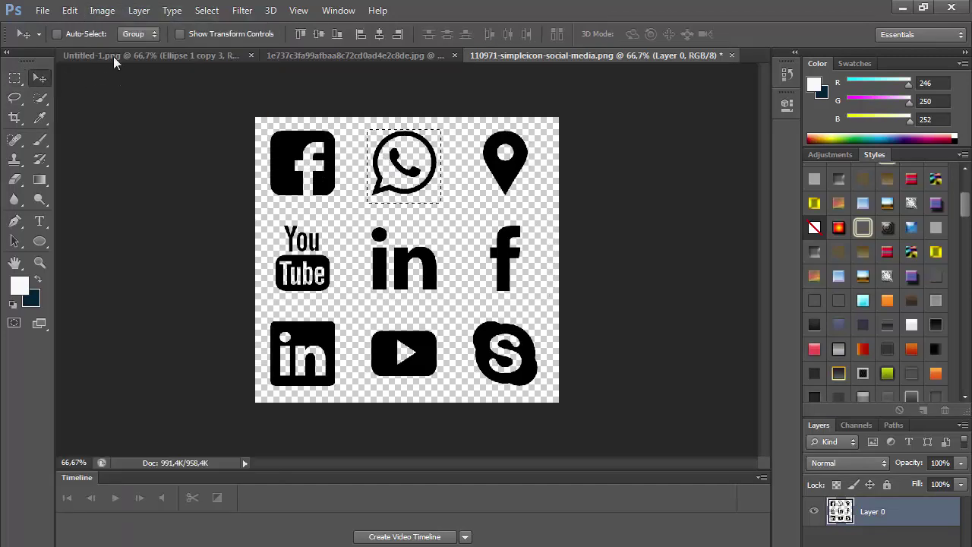
click(113, 57)
click(69, 10)
click(108, 143)
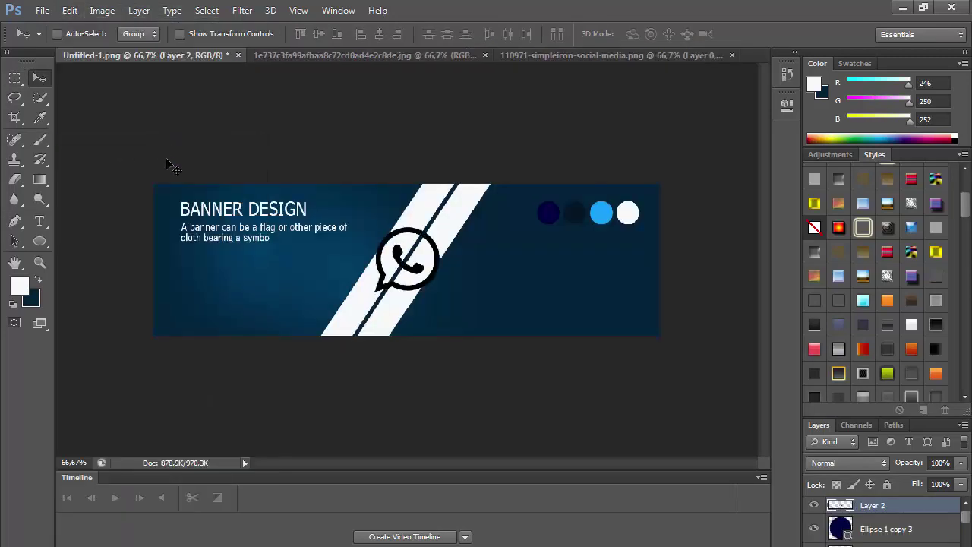
click(69, 10)
click(132, 294)
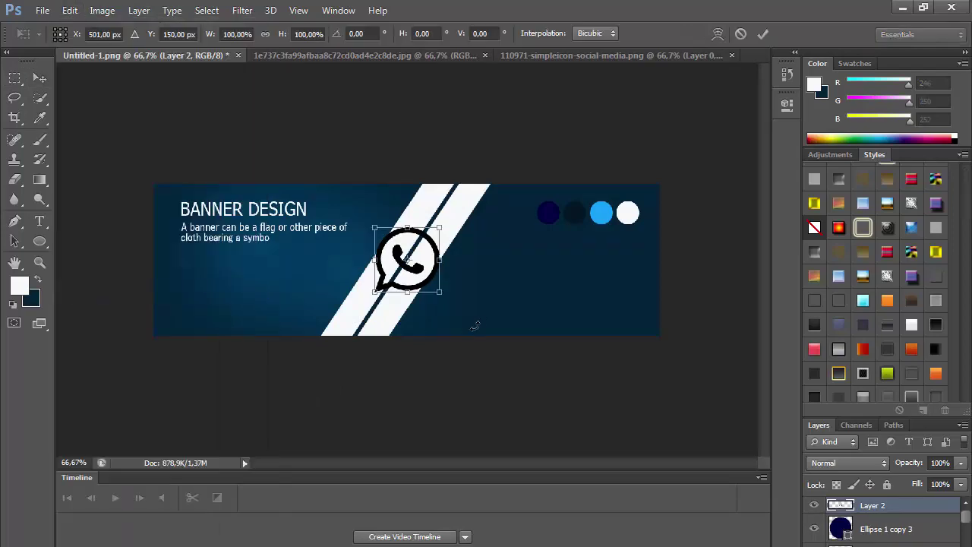
drag(442, 297, 398, 251)
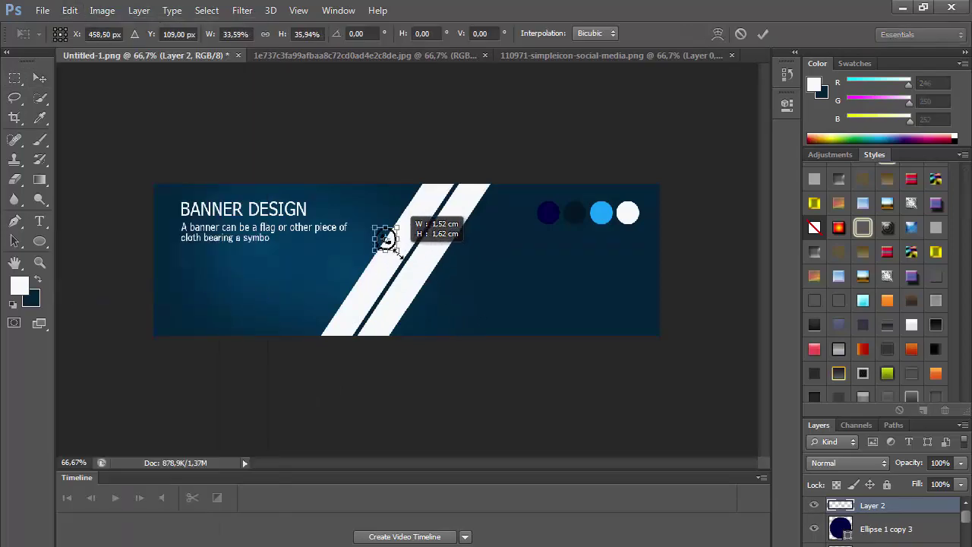
drag(398, 251, 628, 214)
key(Return)
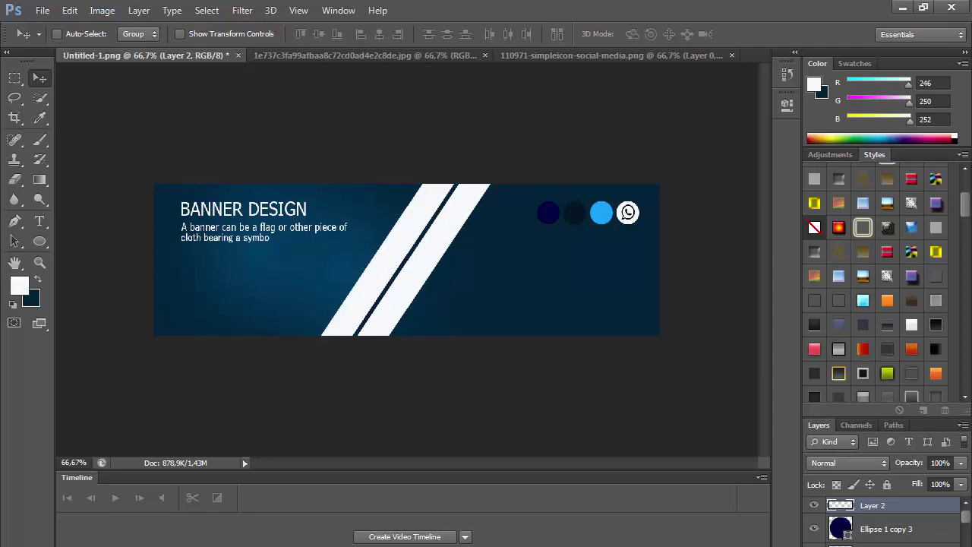
- Give the WhatsApp icon layer a drop shadow with 27 px distance and adjusted opacity
click(851, 544)
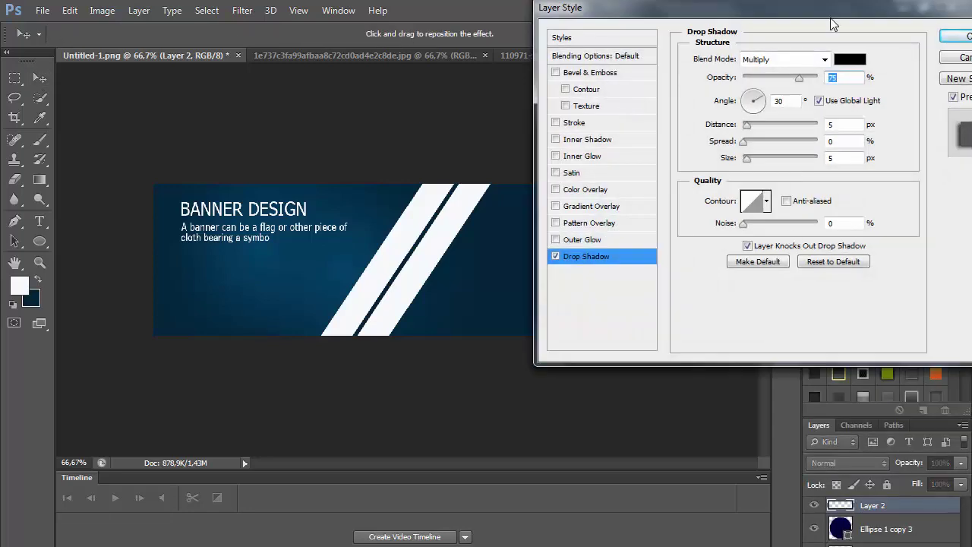
drag(801, 78, 740, 78)
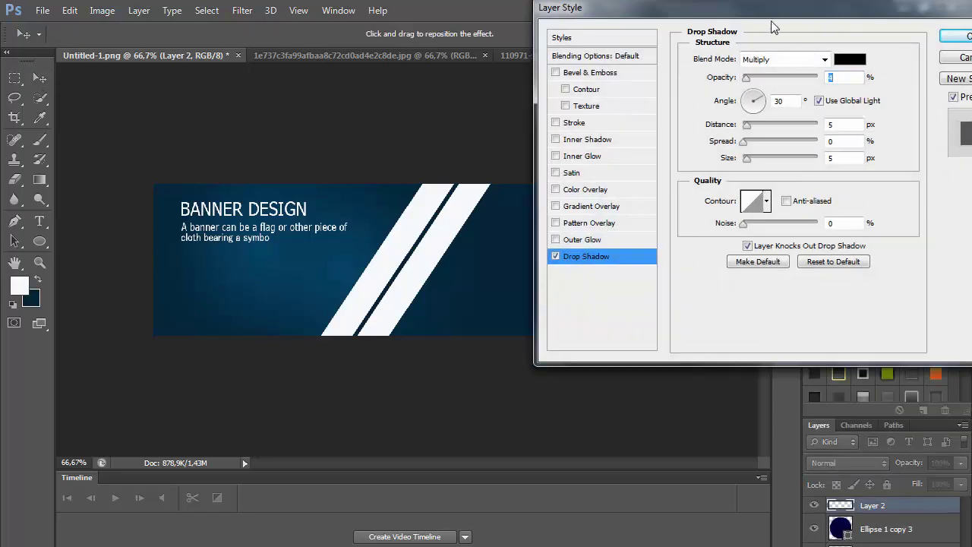
drag(780, 7, 690, 296)
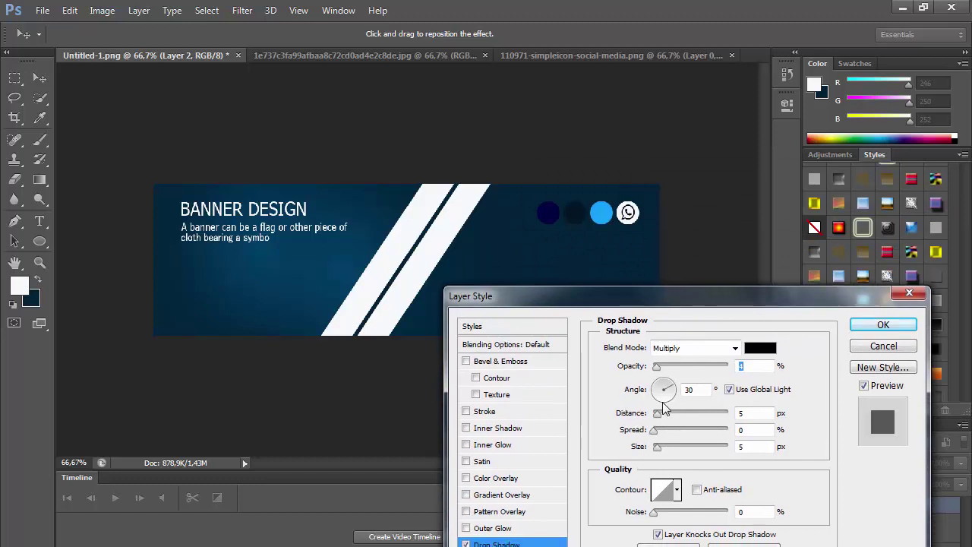
drag(659, 415, 673, 415)
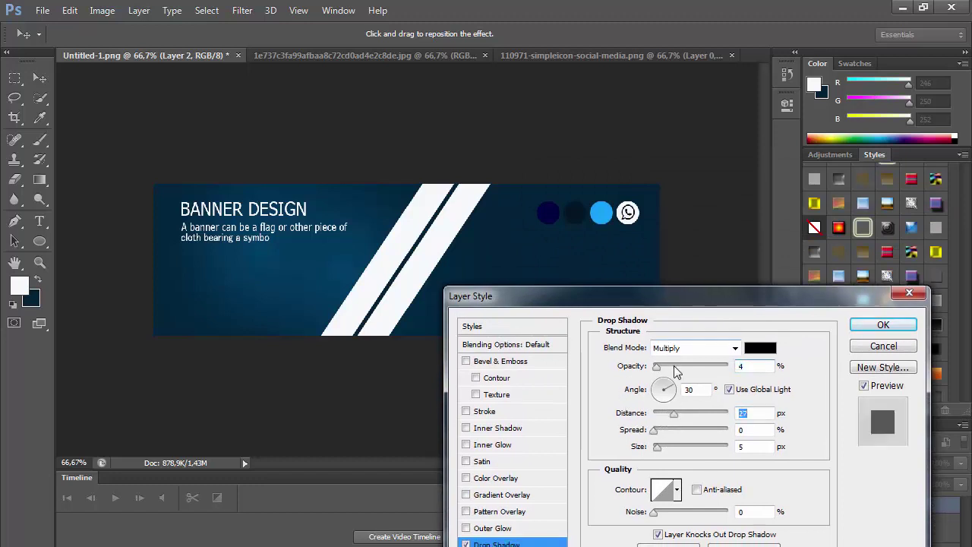
drag(658, 367, 676, 369)
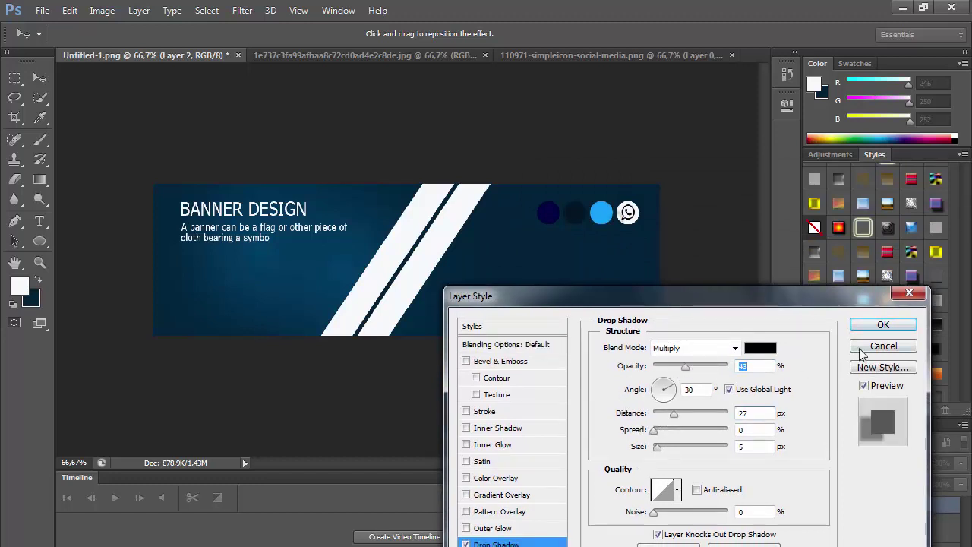
click(883, 325)
- Marquee-select the Facebook icon in the social-media icons image
click(523, 56)
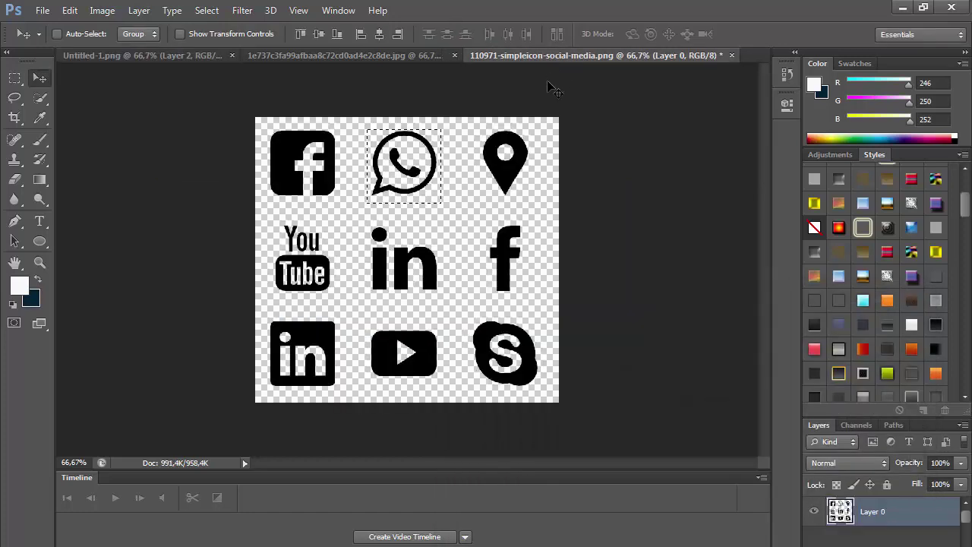
click(15, 78)
click(341, 149)
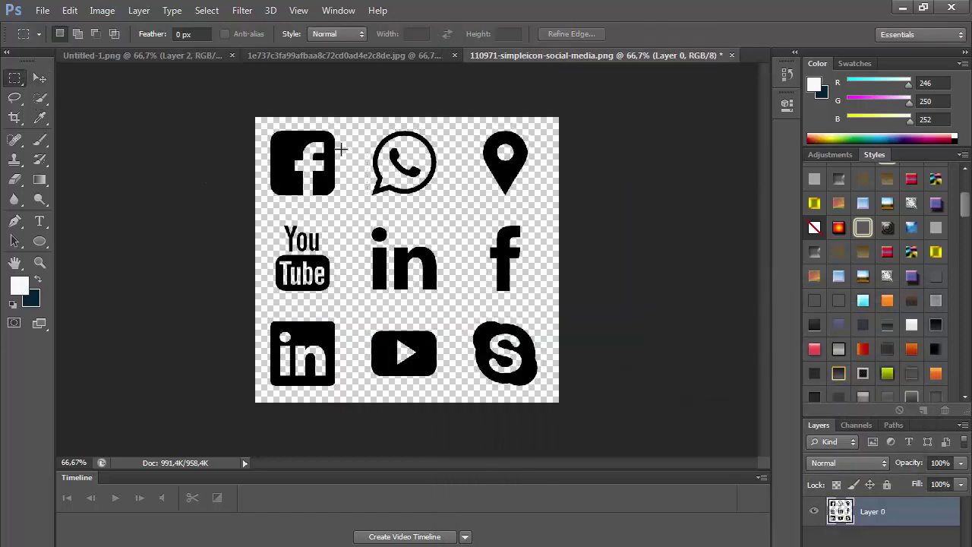
drag(344, 128, 259, 206)
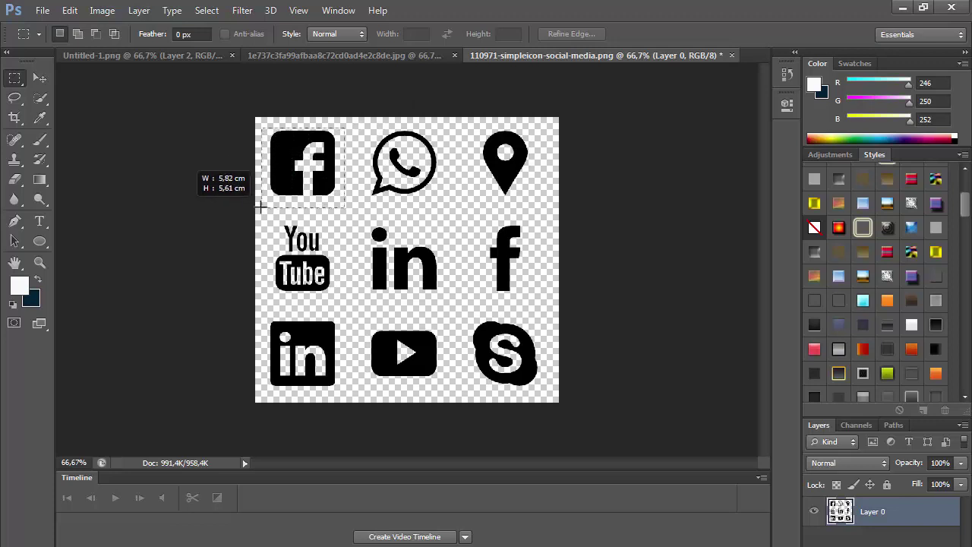
- Add a white 'f' text layer centred in the bright blue circle, then minimise Photoshop
click(187, 54)
click(39, 221)
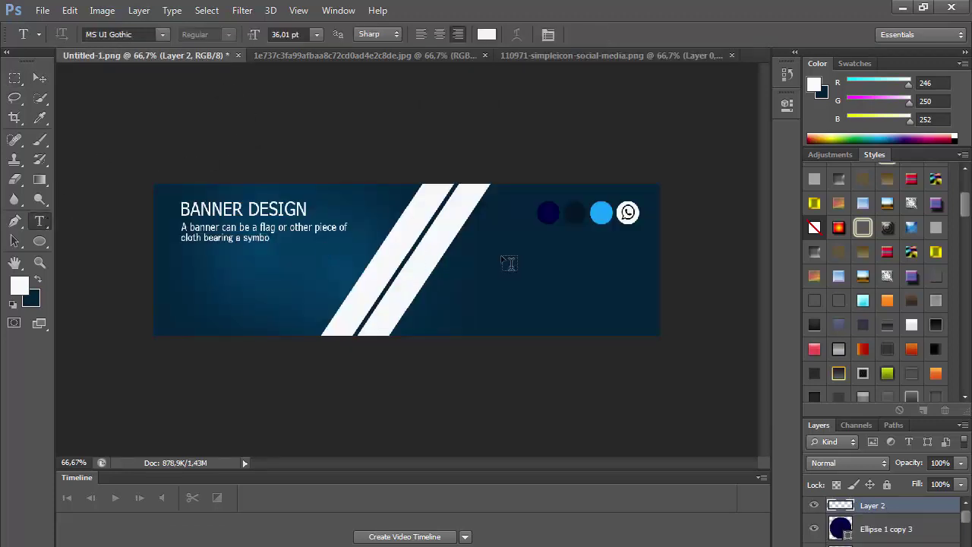
click(501, 253)
text(f)
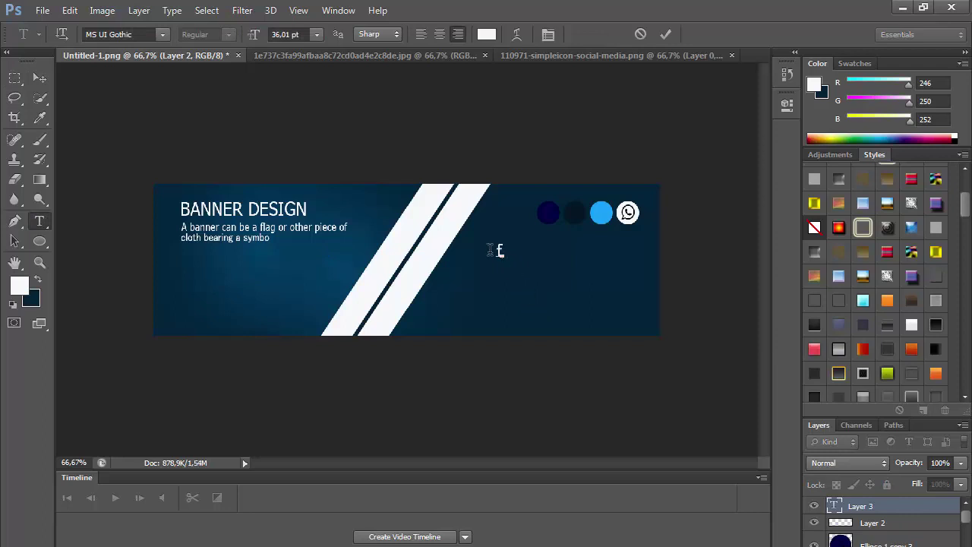
click(39, 77)
drag(351, 198, 445, 165)
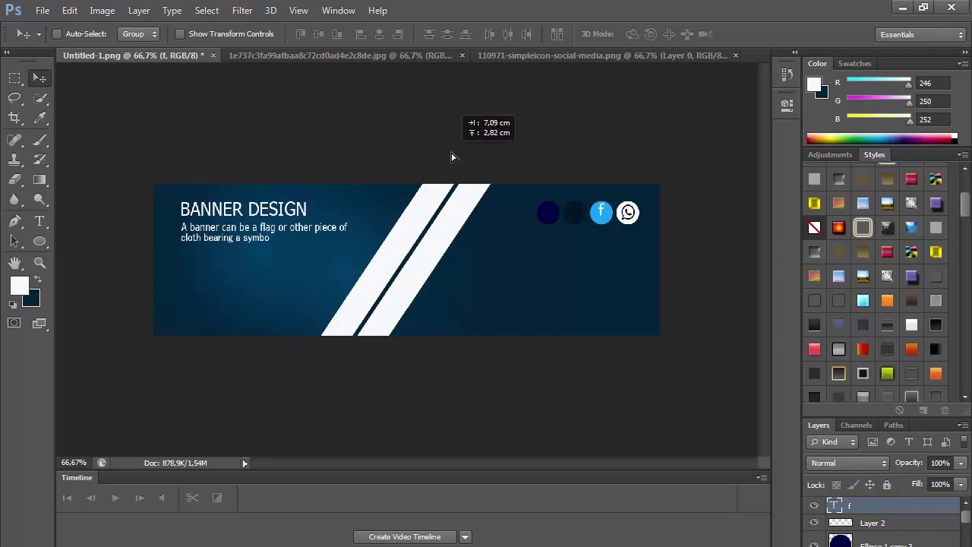
drag(446, 161, 451, 152)
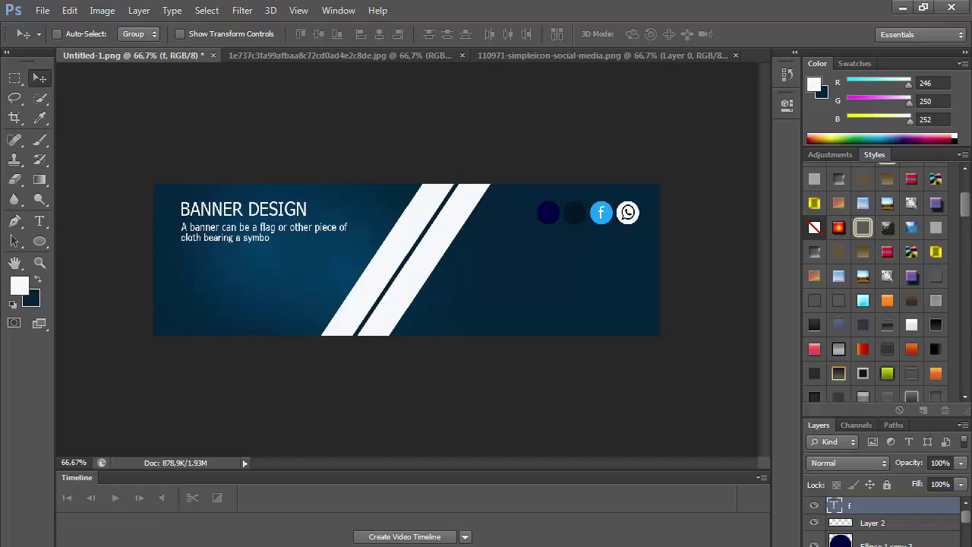
click(902, 8)
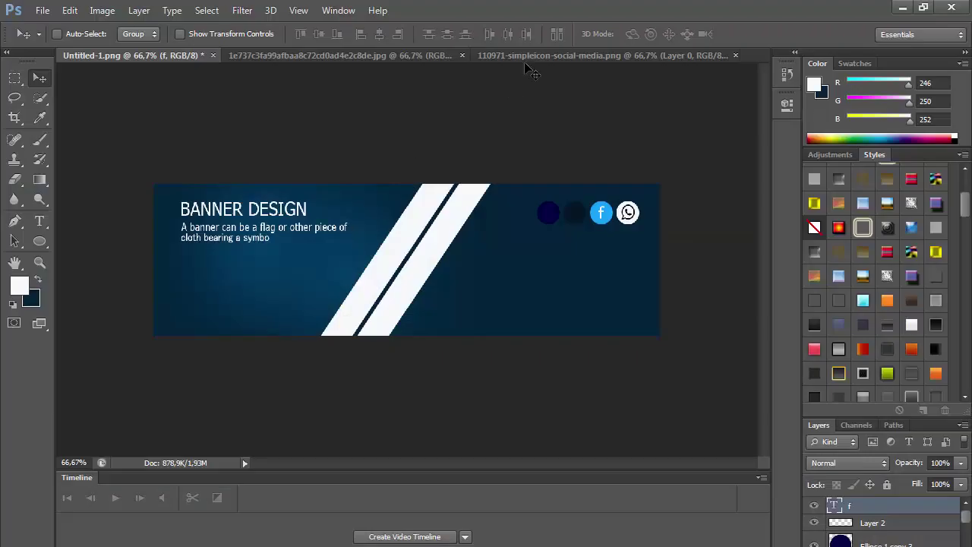
- Copy the location-pin icon from the social-media icons image and paste it into the banner
click(531, 56)
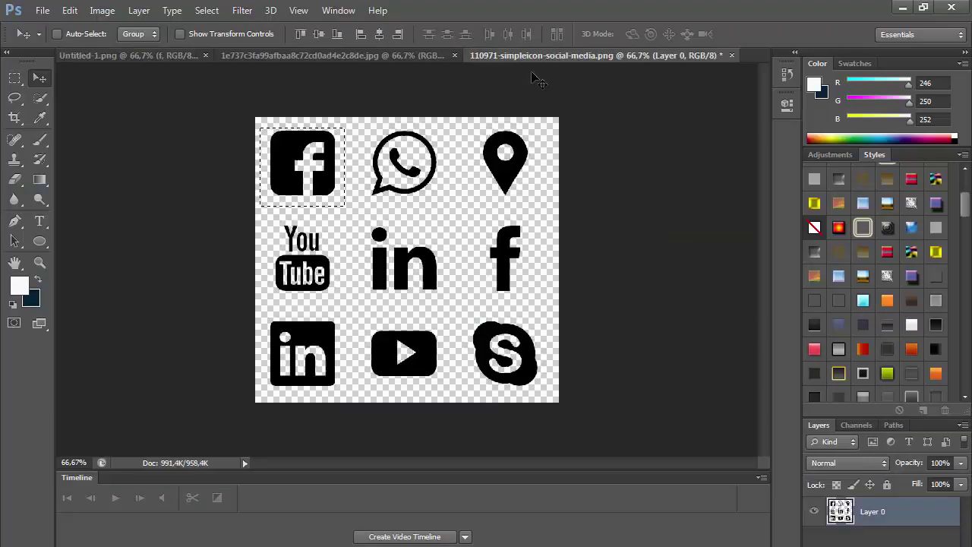
click(16, 78)
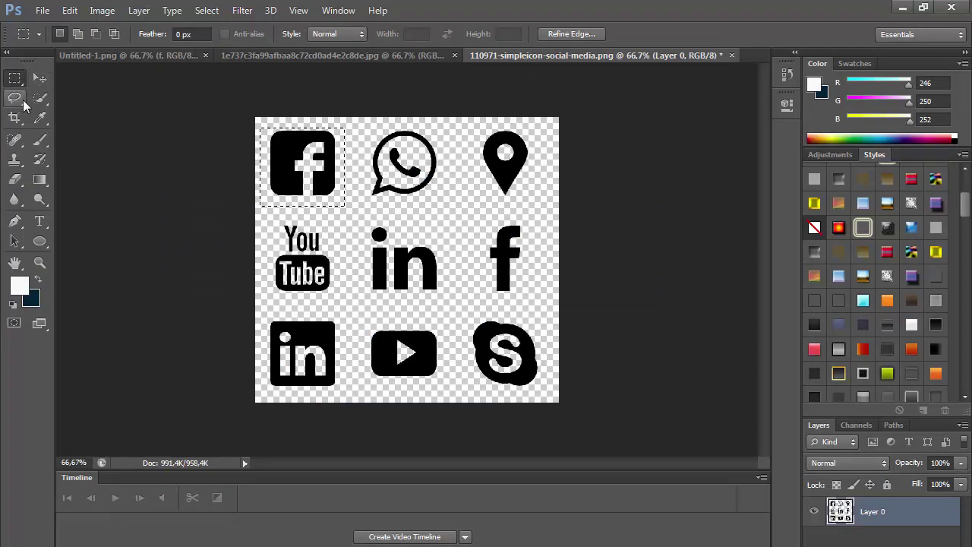
click(15, 97)
click(15, 78)
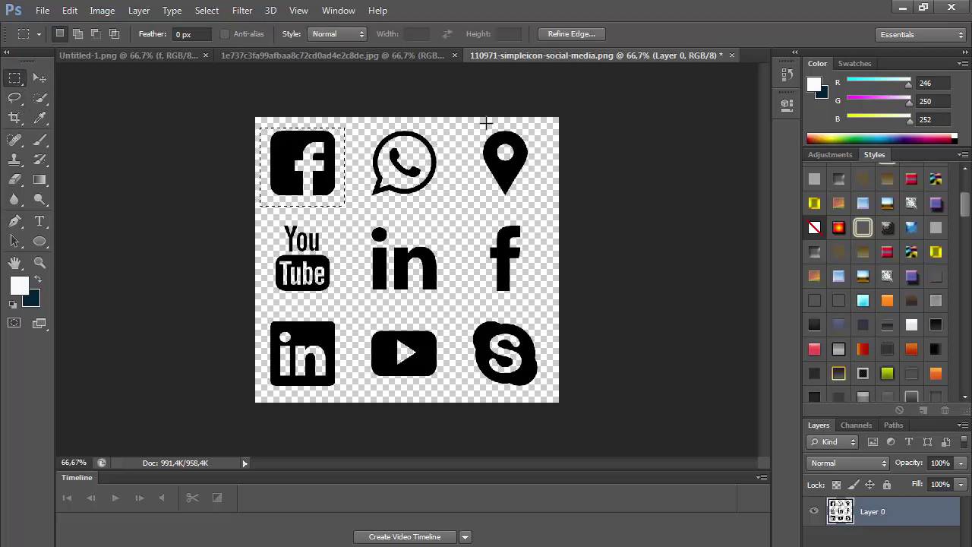
drag(529, 127, 478, 193)
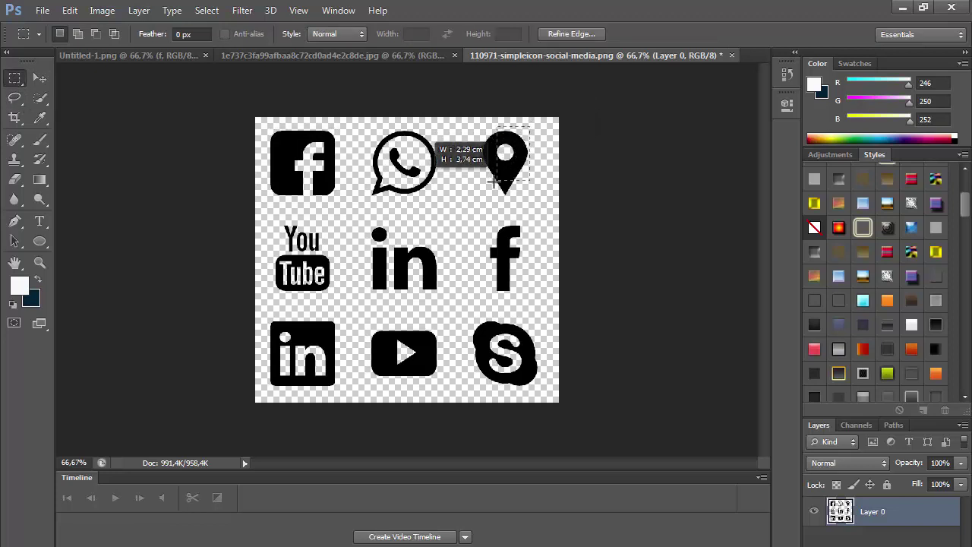
drag(478, 195, 535, 126)
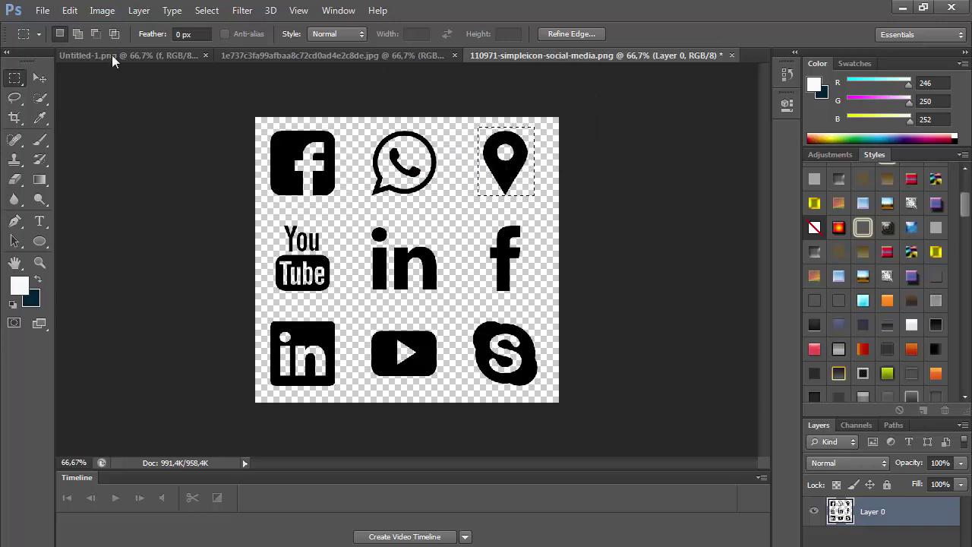
click(68, 11)
click(82, 113)
click(40, 77)
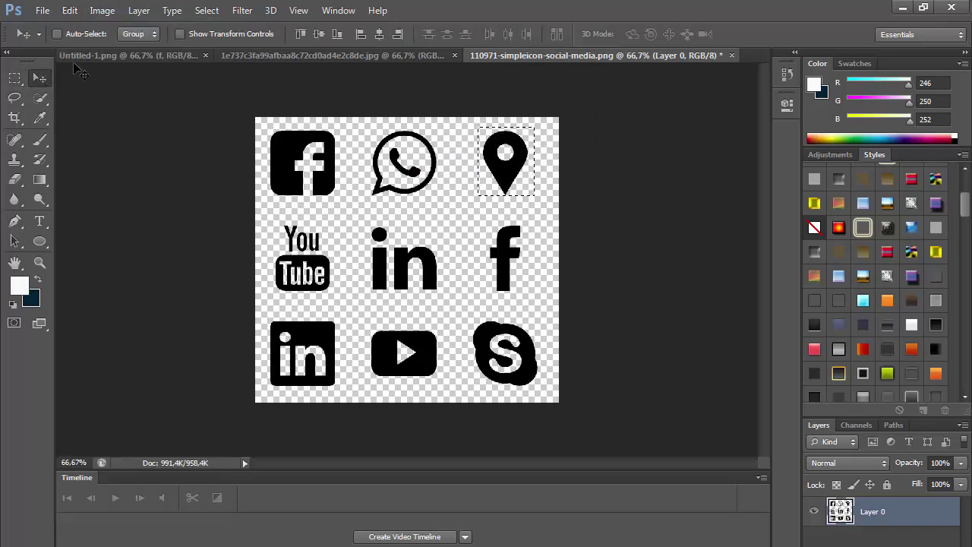
click(129, 55)
click(69, 10)
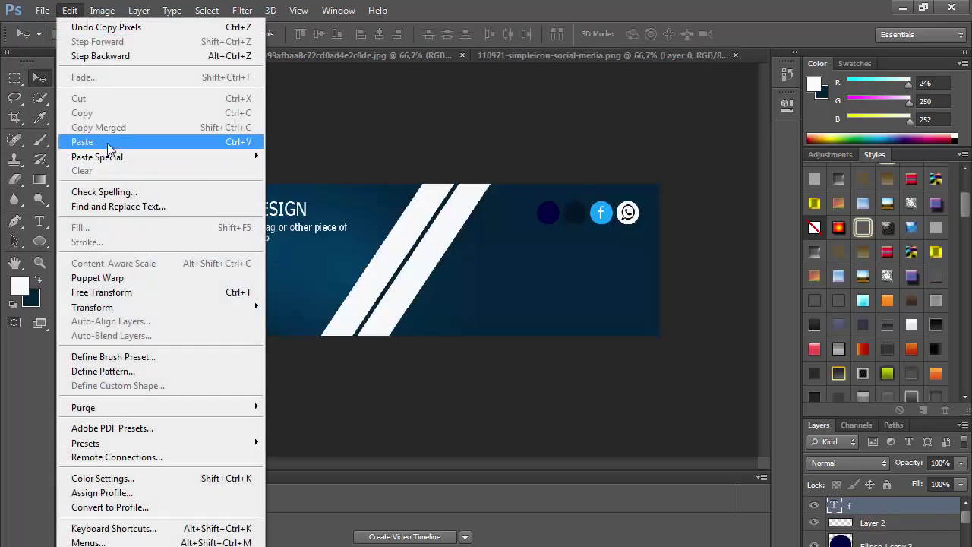
click(119, 141)
- Shrink the pasted pin and move it into the dark circle beside the f icon
click(69, 10)
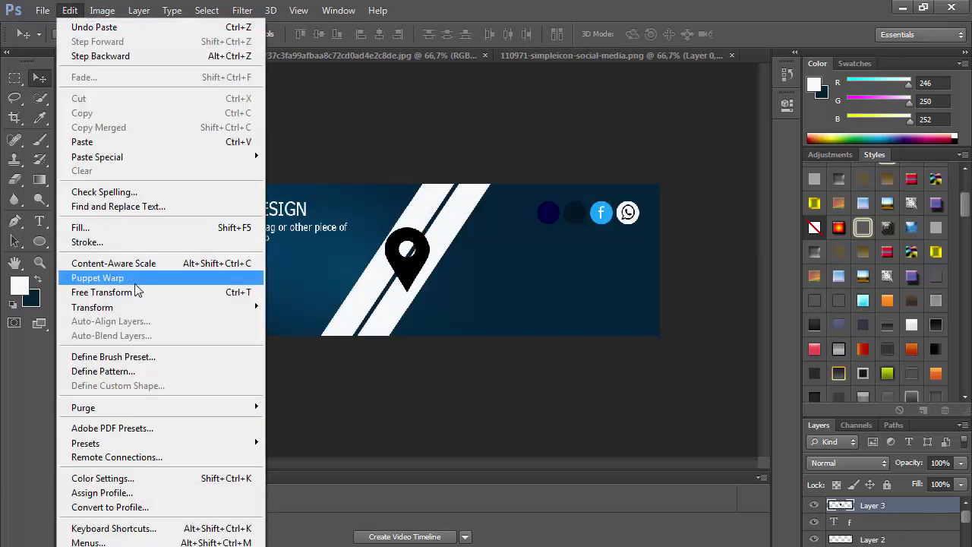
click(189, 292)
drag(420, 281, 407, 251)
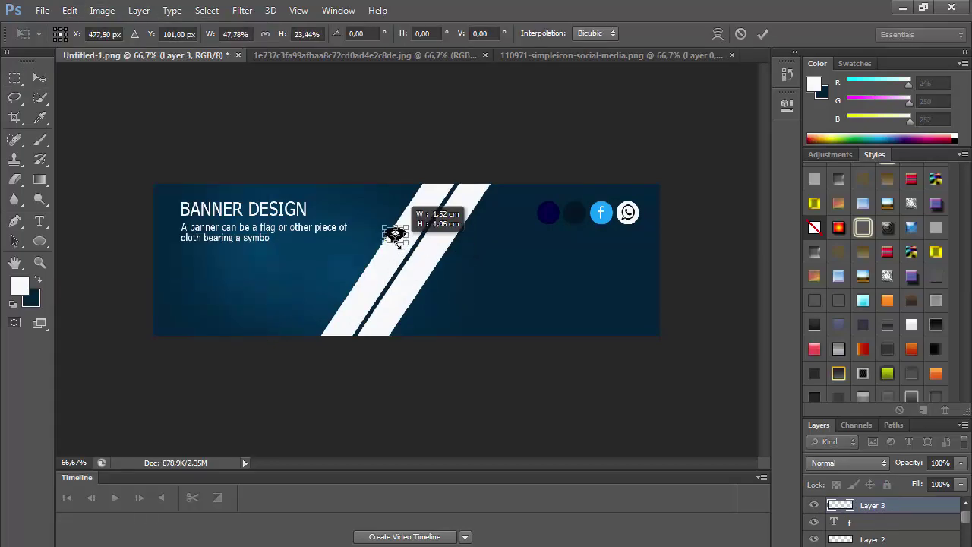
drag(405, 249, 401, 250)
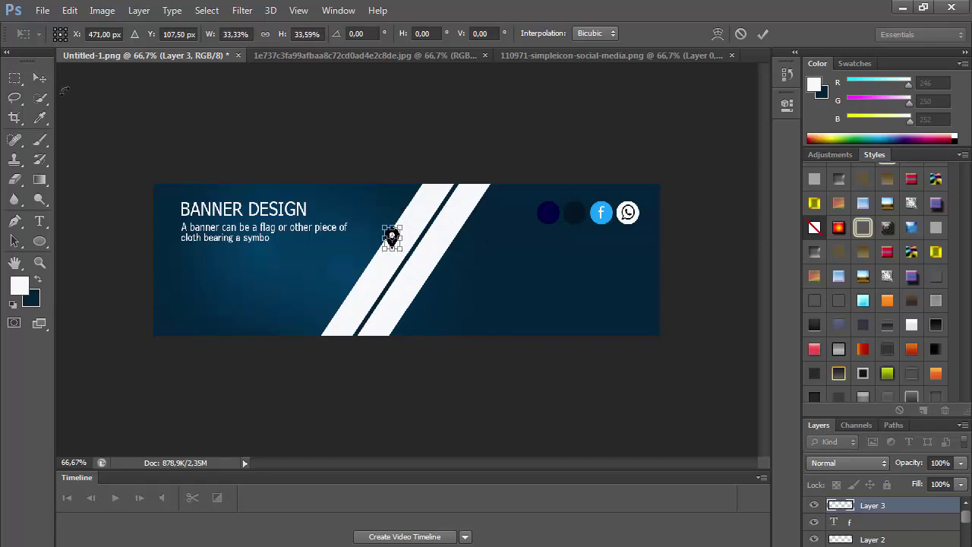
click(762, 33)
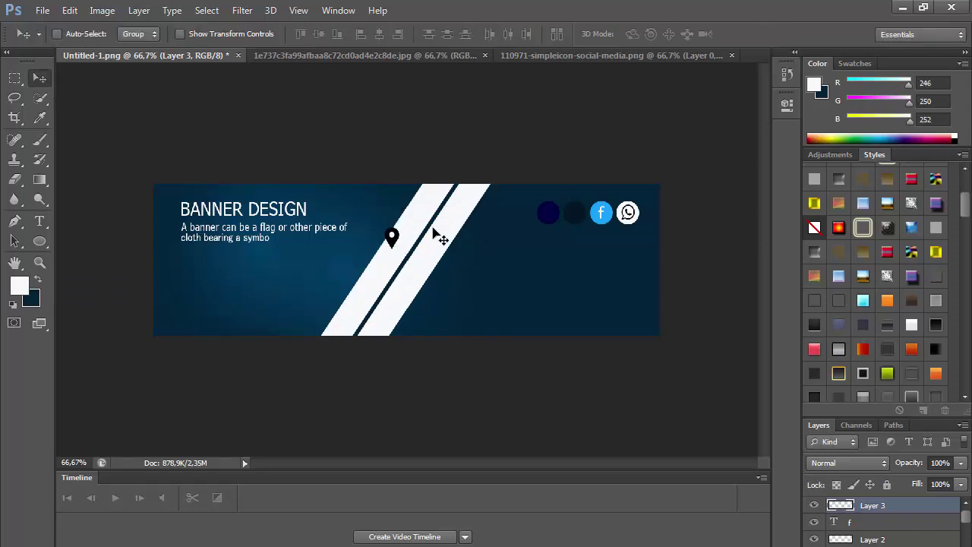
drag(441, 239, 624, 215)
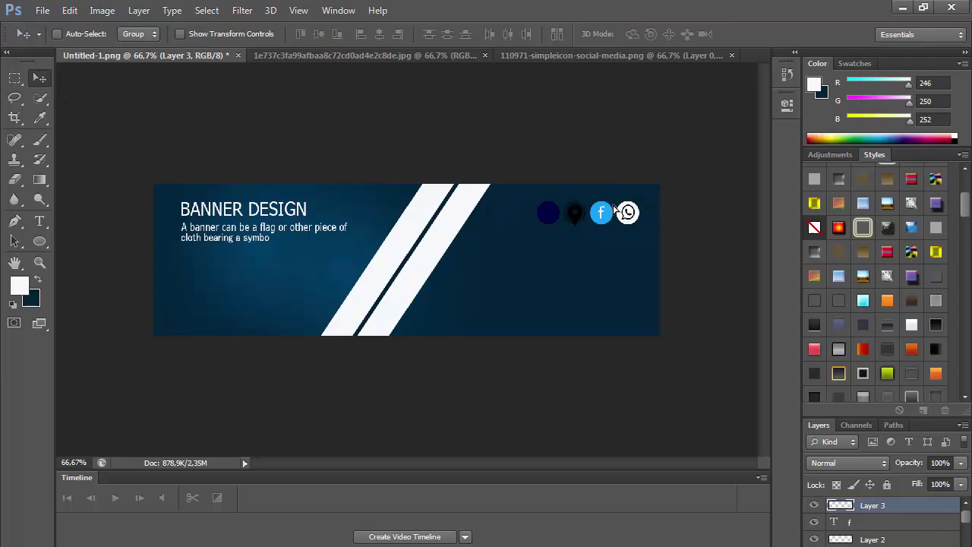
click(69, 10)
click(99, 289)
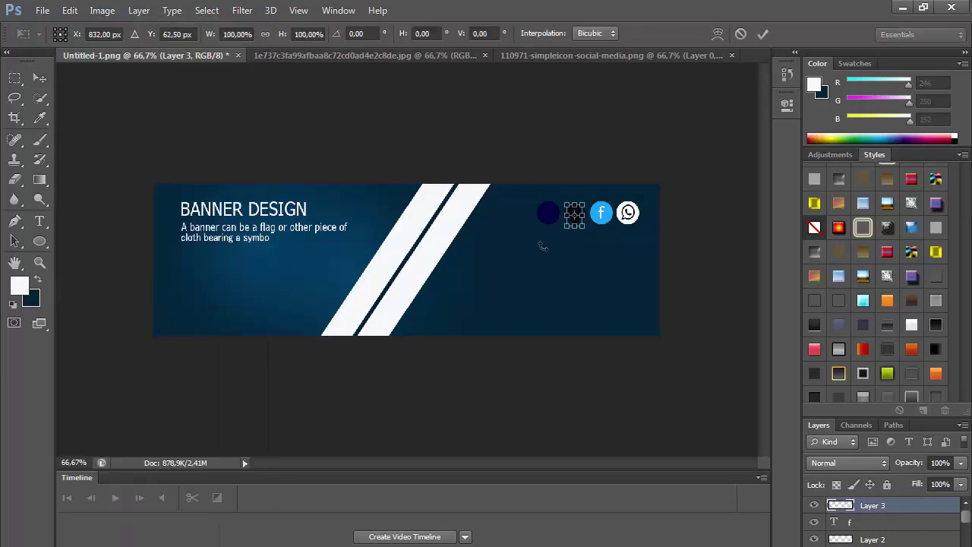
drag(586, 227, 585, 225)
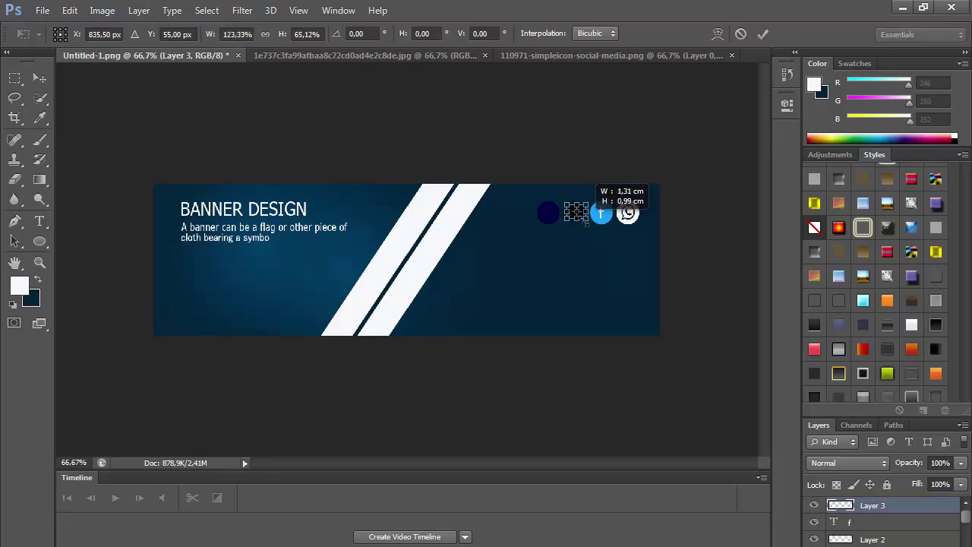
drag(585, 225, 584, 221)
key(Return)
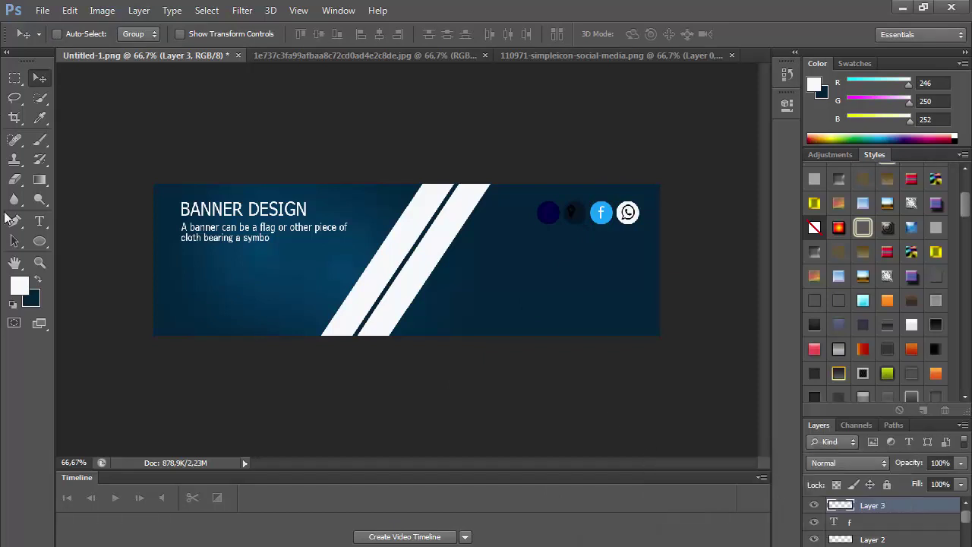
- Enlarge the pin to about 0.81 × 1.06 cm and nudge it slightly right
click(40, 262)
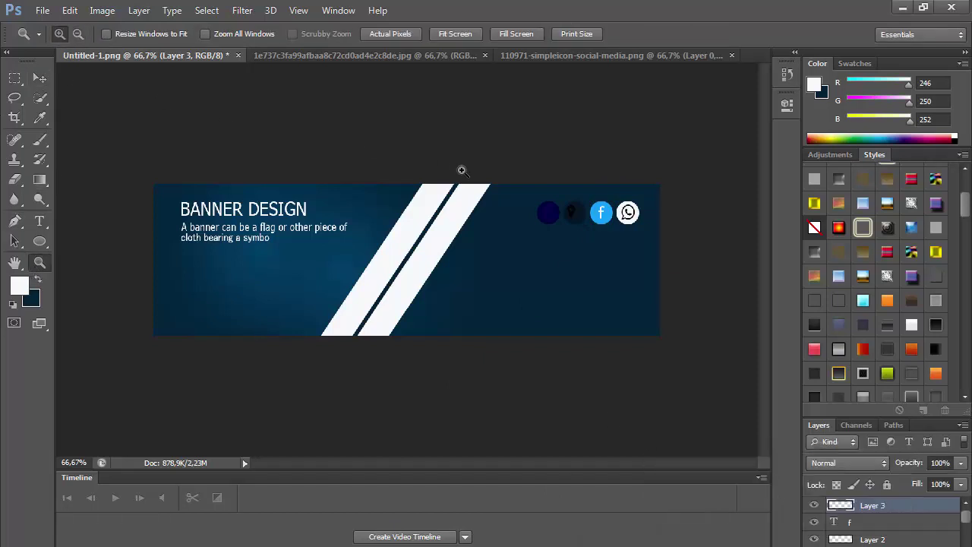
click(513, 205)
click(513, 205)
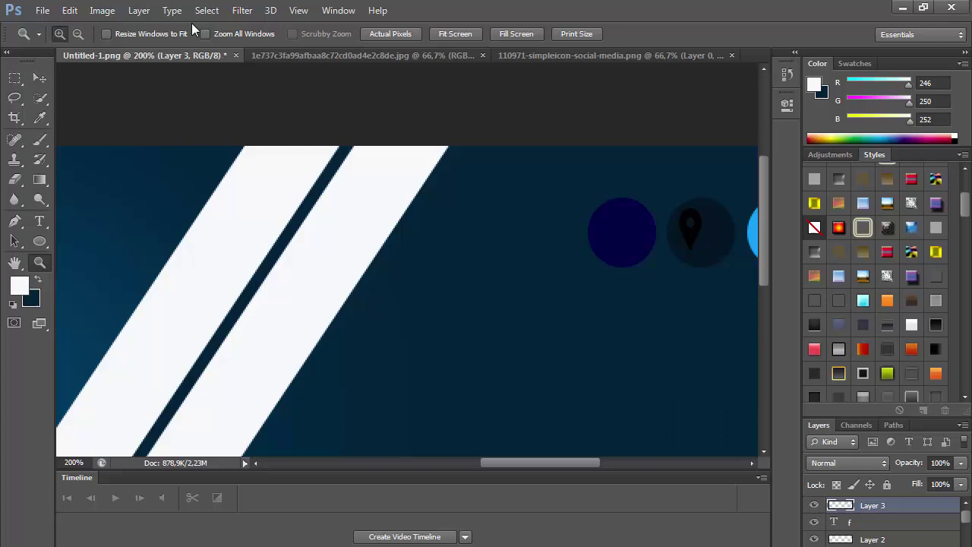
click(69, 10)
click(97, 288)
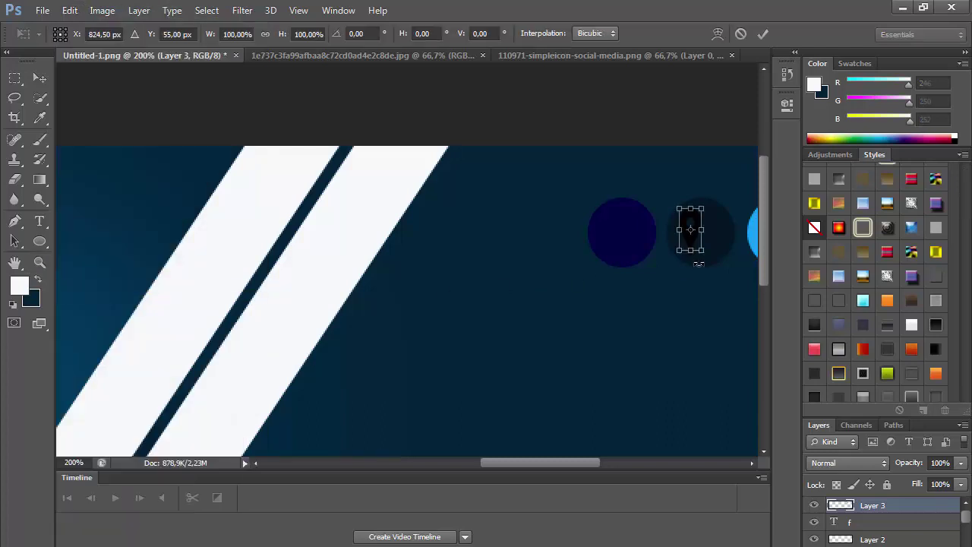
drag(708, 253, 719, 258)
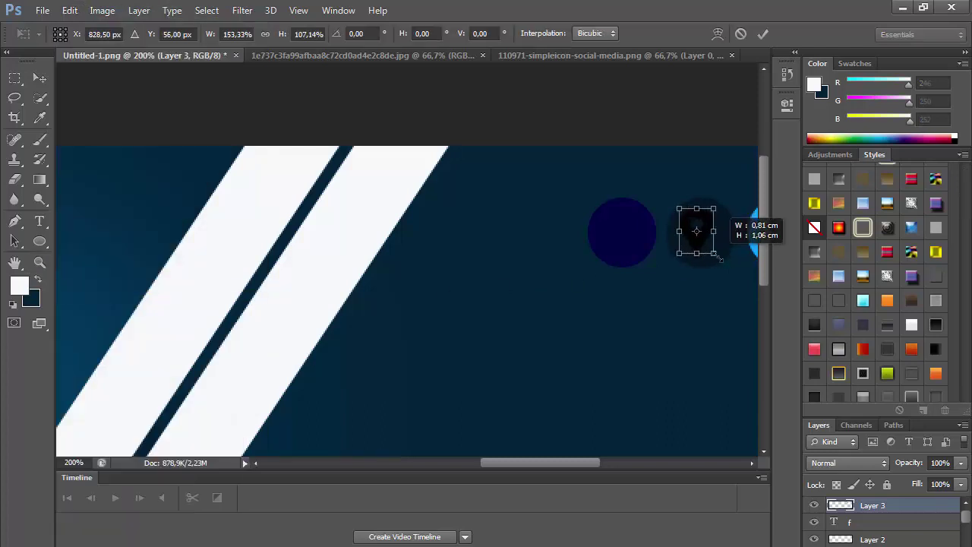
click(40, 79)
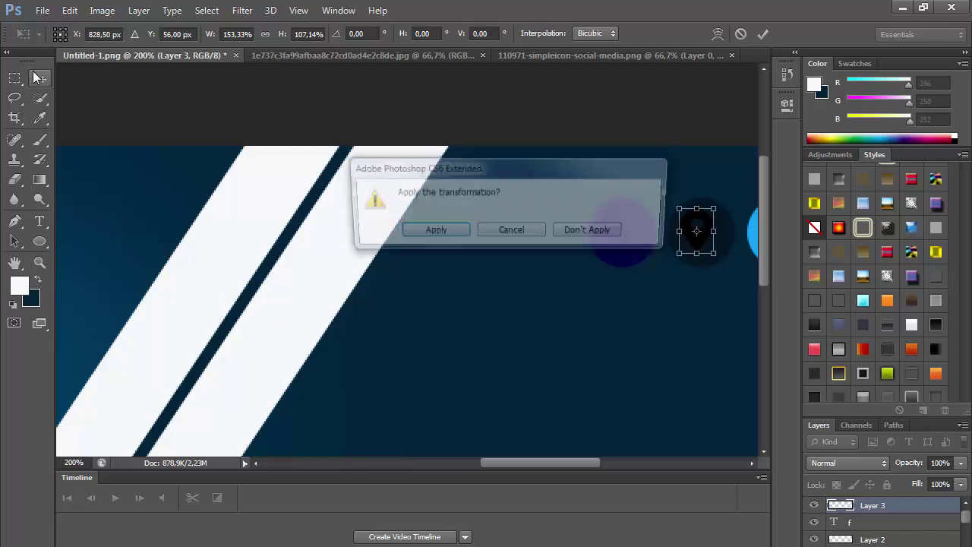
click(431, 231)
key(Right)
key(Right)
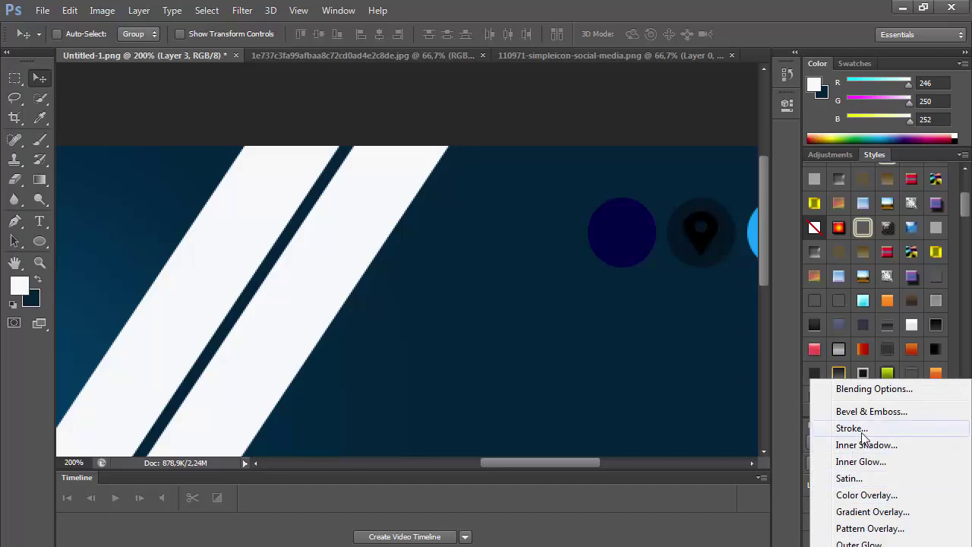
- Add a 1 px white stroke, sampled from the banner, around the pin icon
click(861, 432)
click(623, 451)
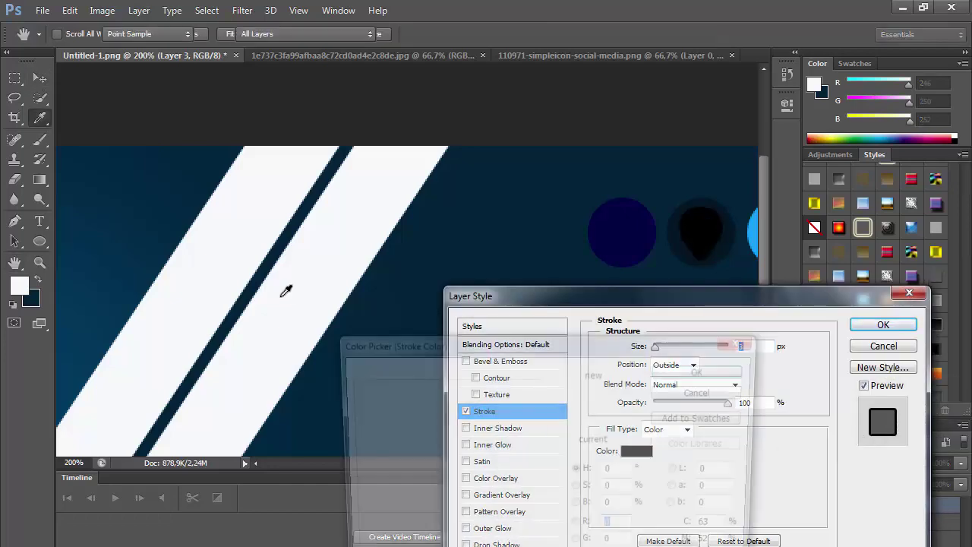
click(280, 271)
click(706, 370)
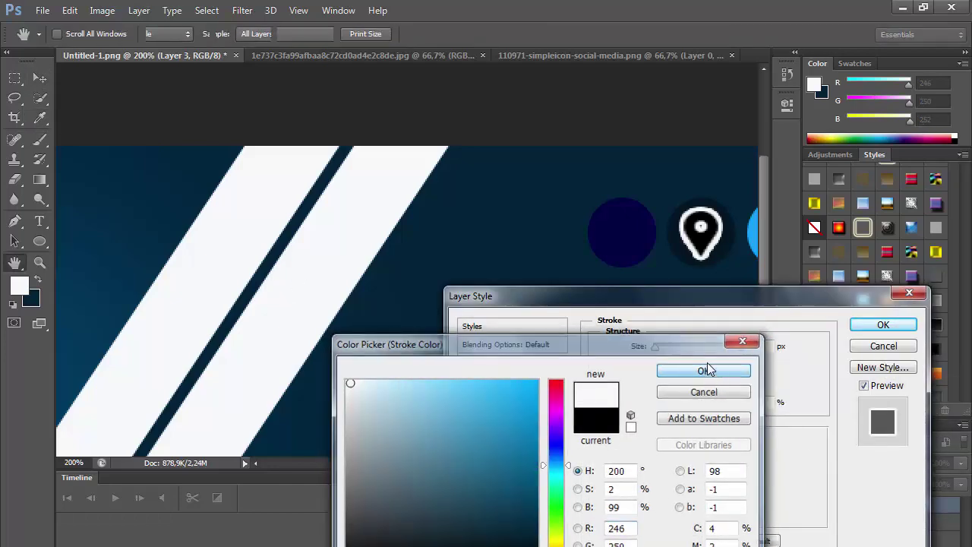
drag(659, 347, 646, 353)
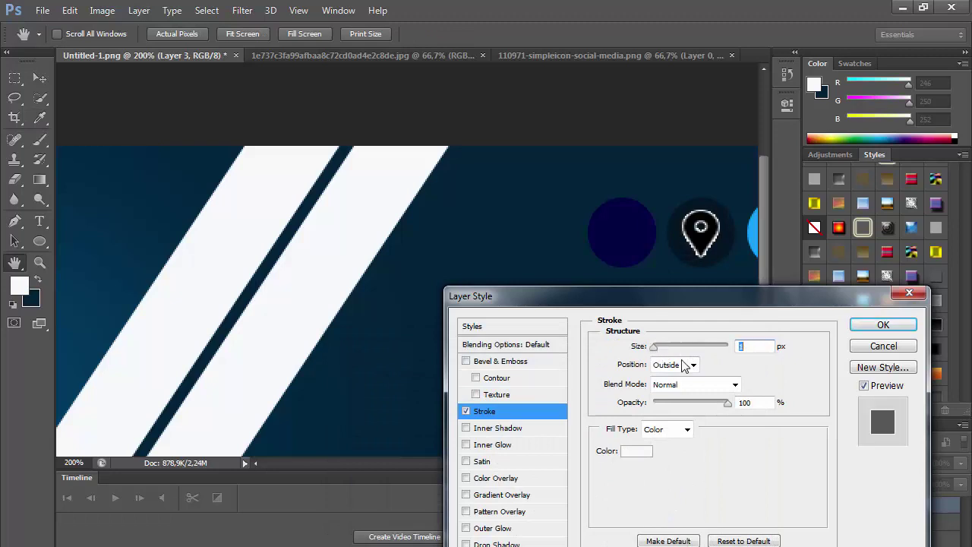
click(884, 325)
click(40, 262)
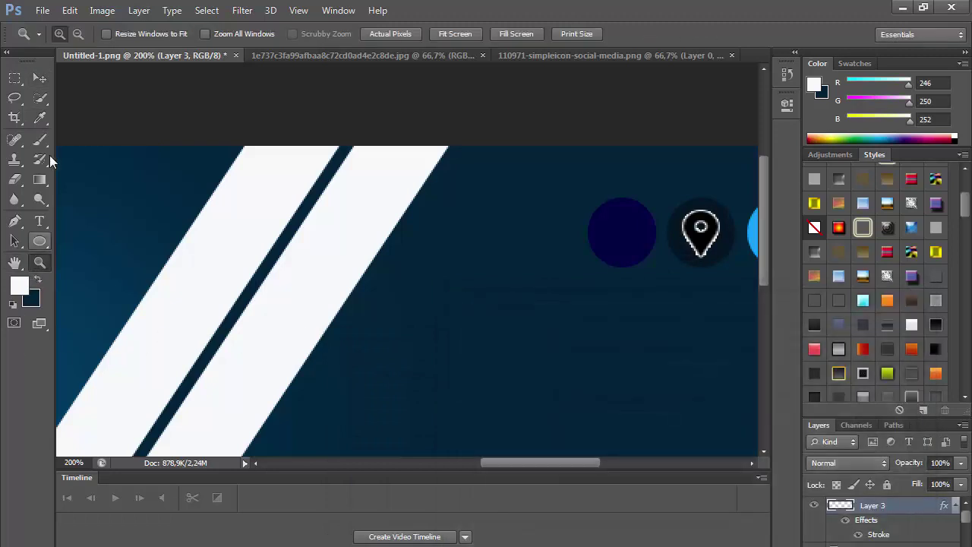
click(574, 296)
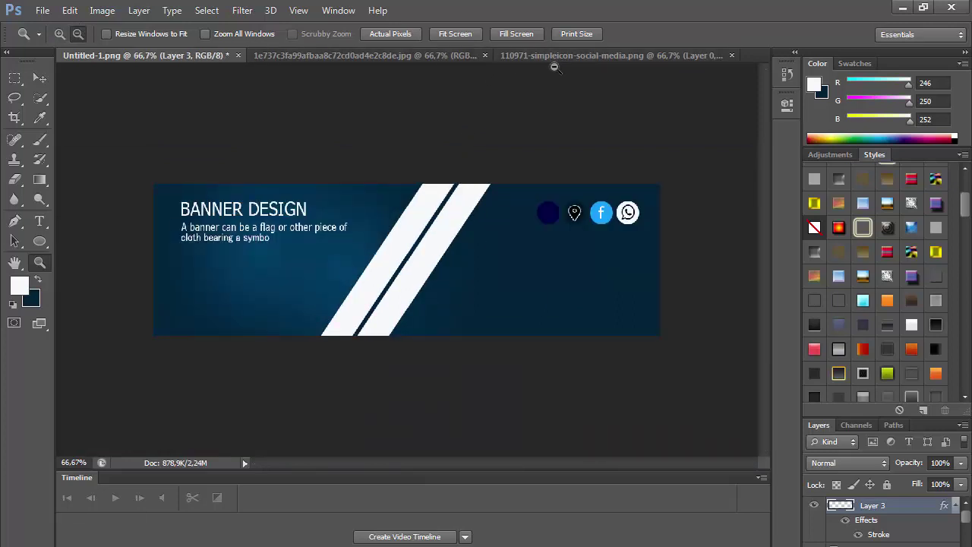
- Centre a white letter 't' on the navy circle and close the icon sheet
click(40, 221)
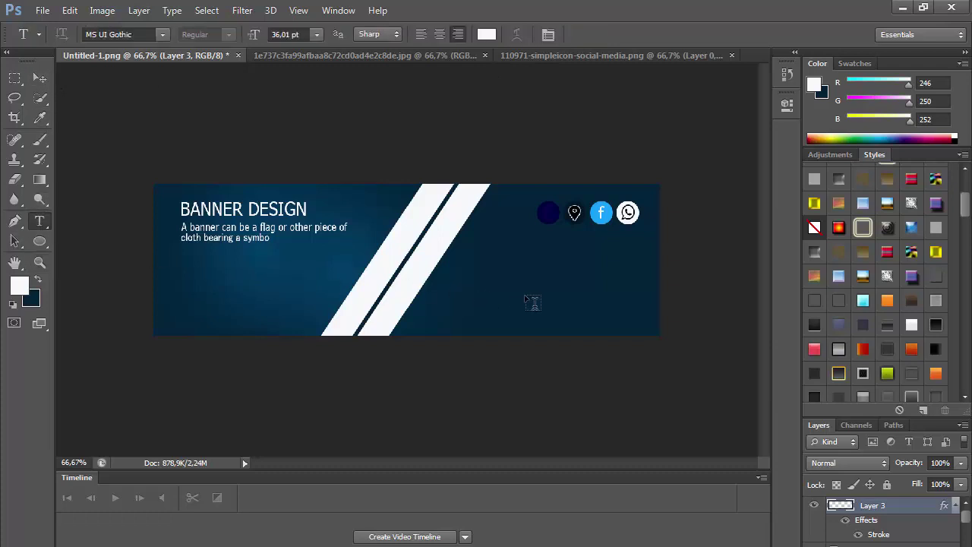
click(532, 302)
text(t)
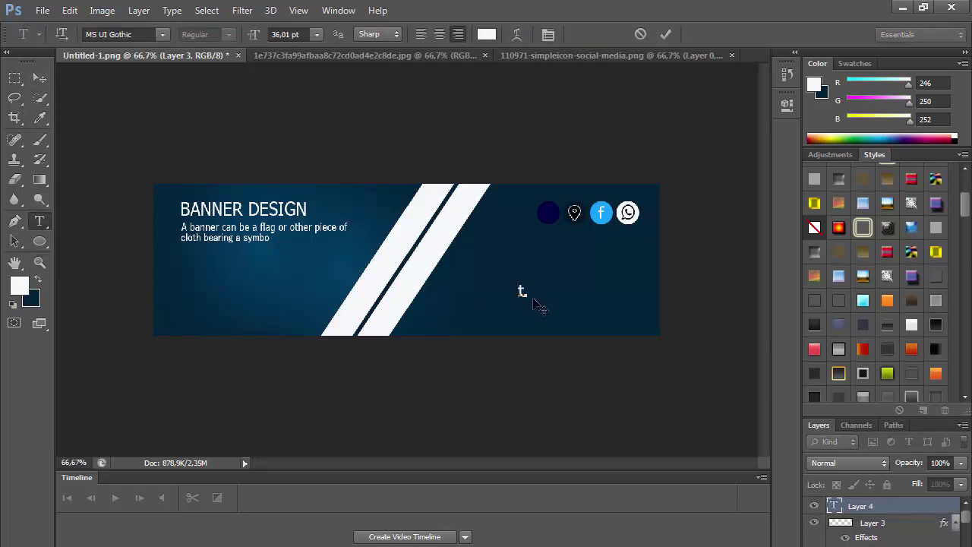
click(39, 77)
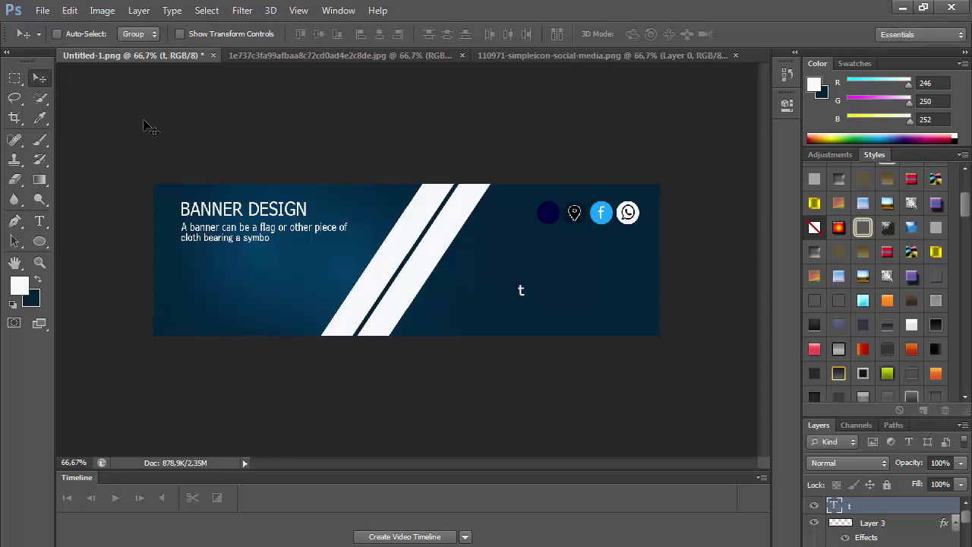
drag(494, 279, 521, 210)
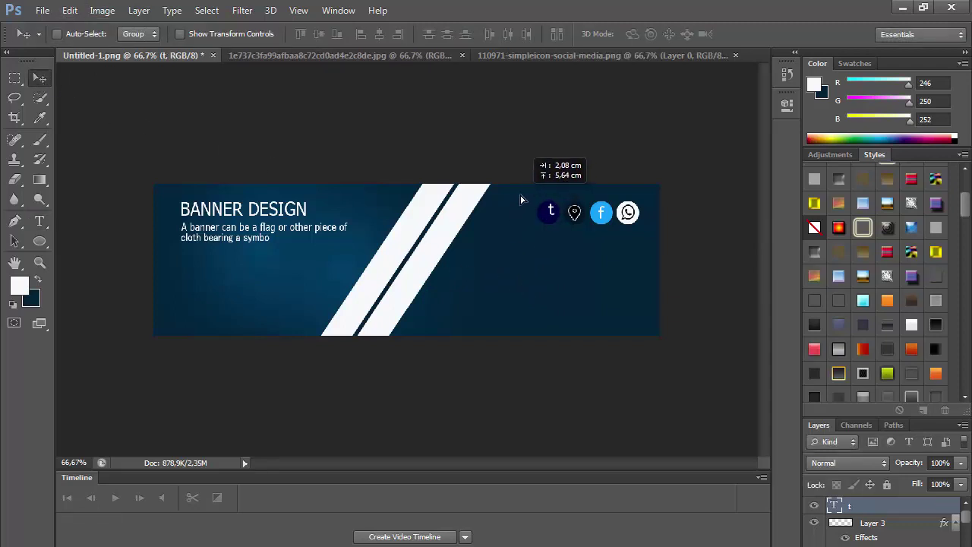
drag(523, 199, 517, 201)
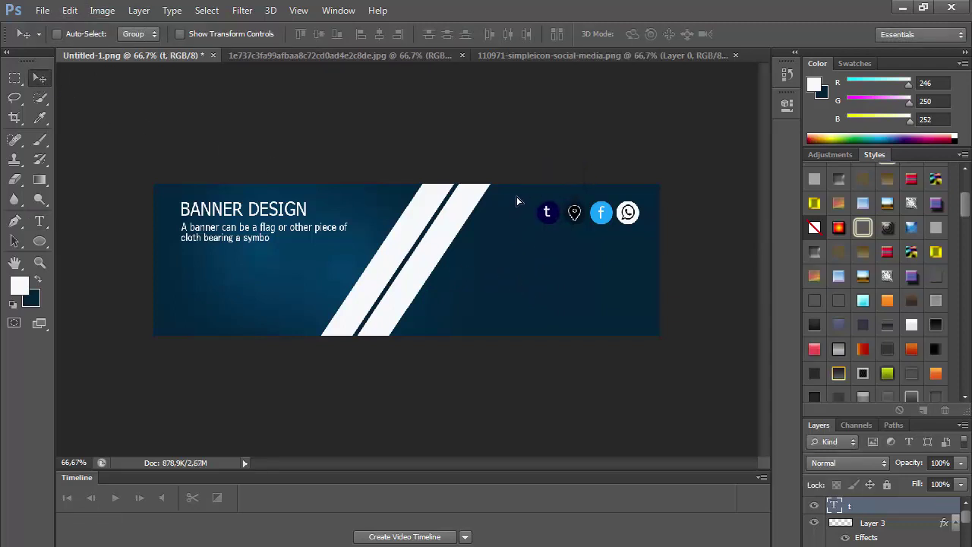
click(735, 54)
click(37, 279)
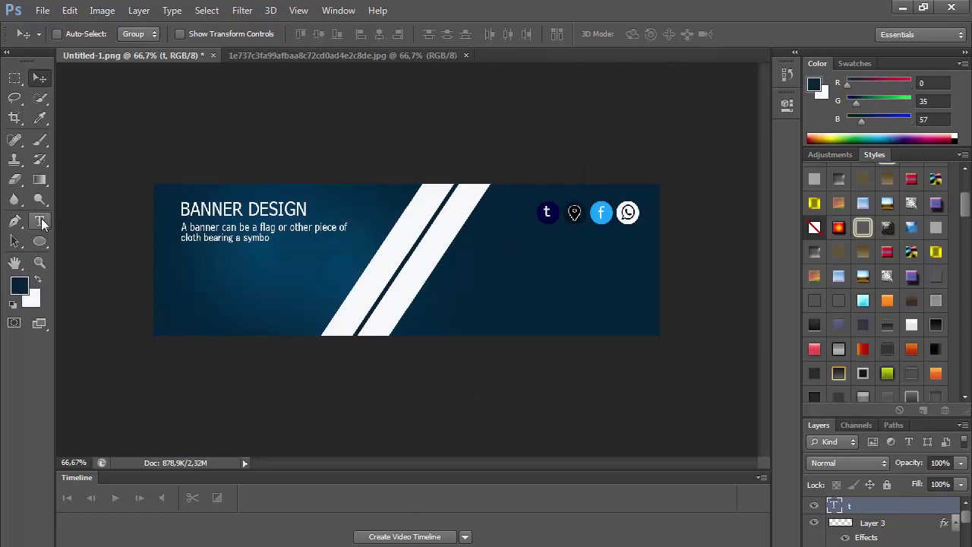
- Draw a 238×35 px bar below the icons and fill it with blue sampled from the banner
mouse_move(40, 241)
mouse_down()
mouse_move(80, 263)
mouse_move(100, 239)
mouse_up()
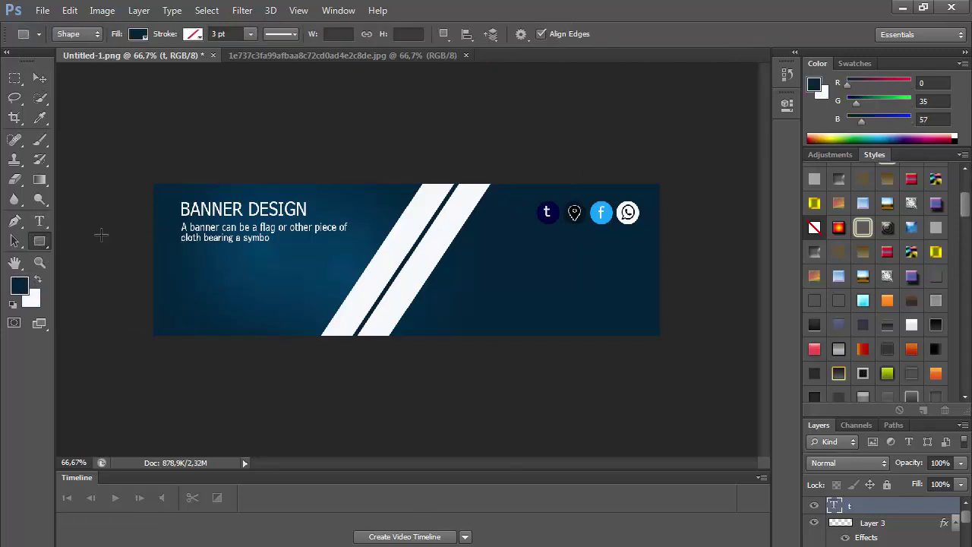
drag(642, 238, 522, 254)
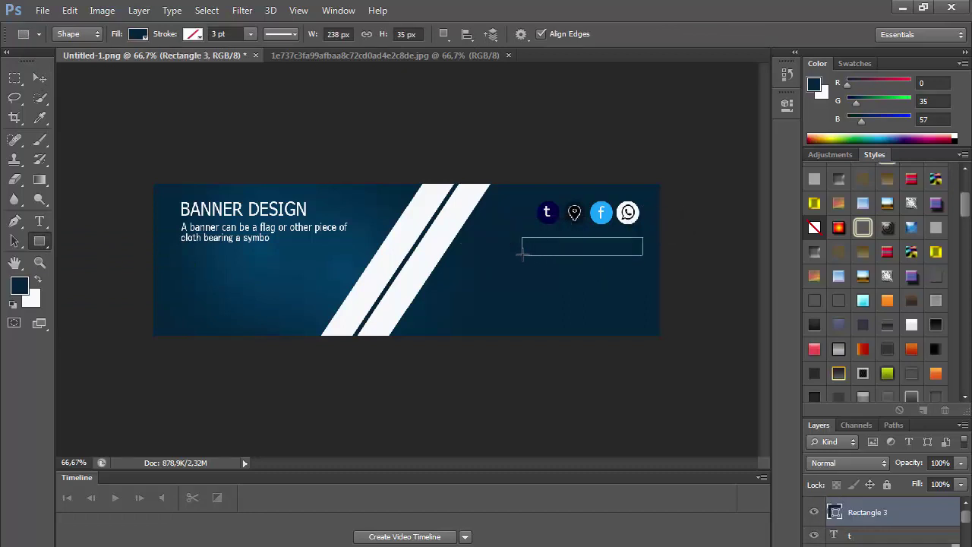
double_click(840, 513)
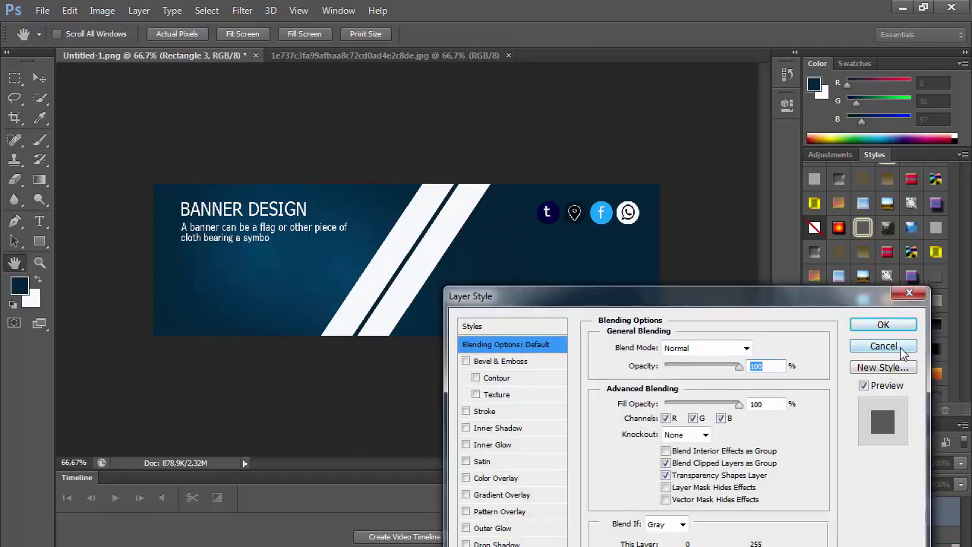
click(903, 347)
double_click(835, 514)
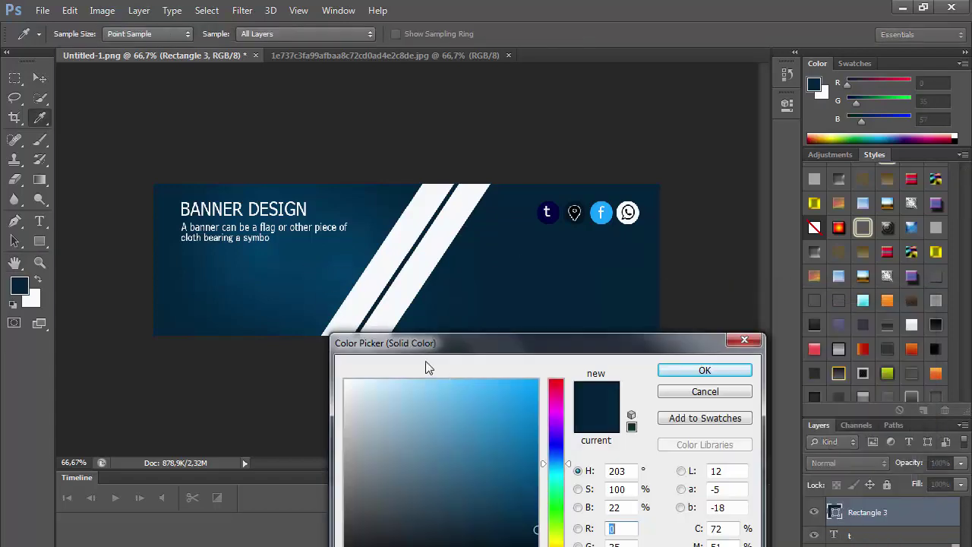
click(322, 291)
click(594, 308)
drag(536, 530, 531, 546)
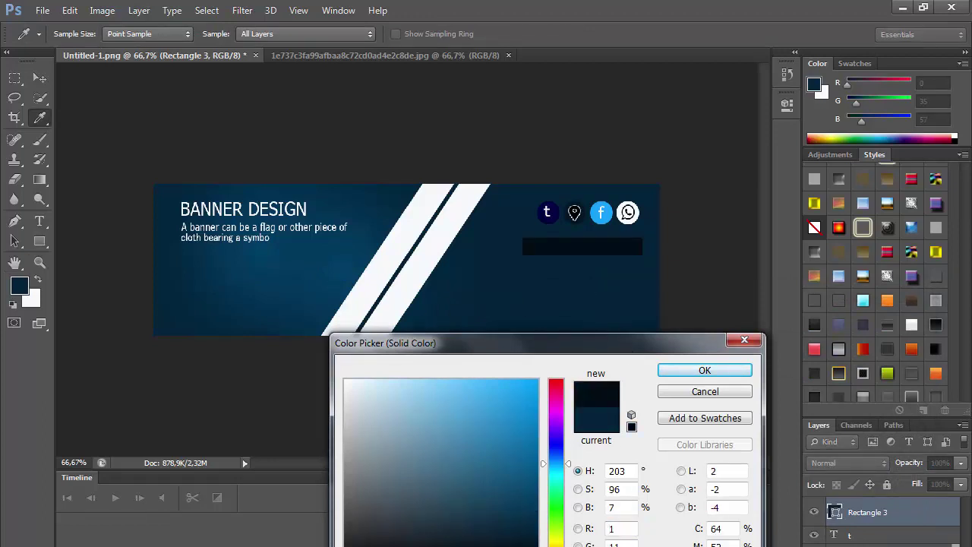
click(430, 304)
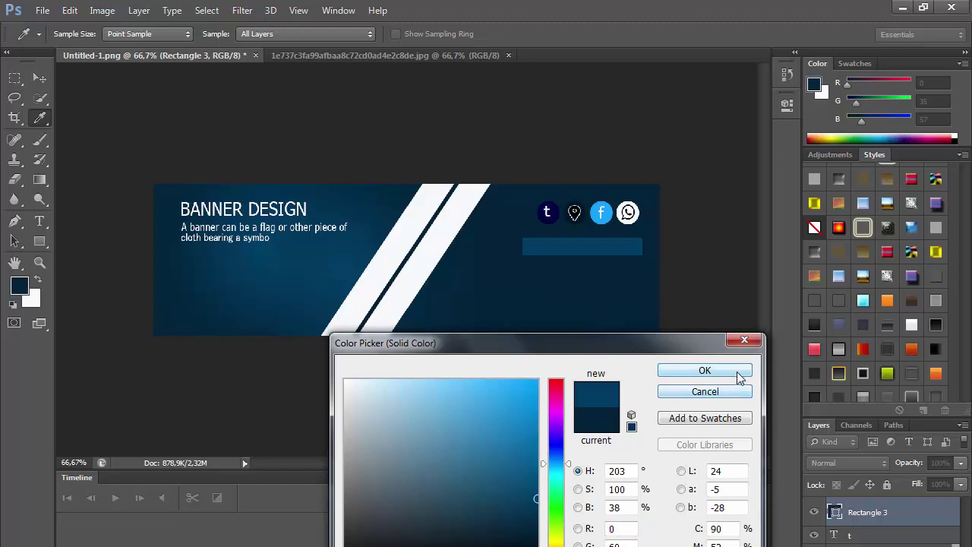
click(739, 373)
- Type white 'learn more' text and position it on the blue bar
click(39, 221)
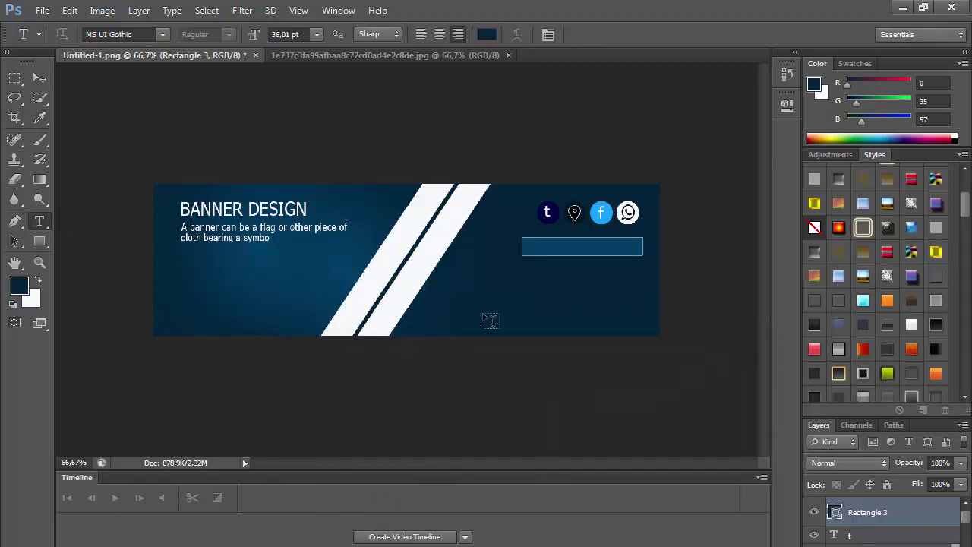
click(490, 311)
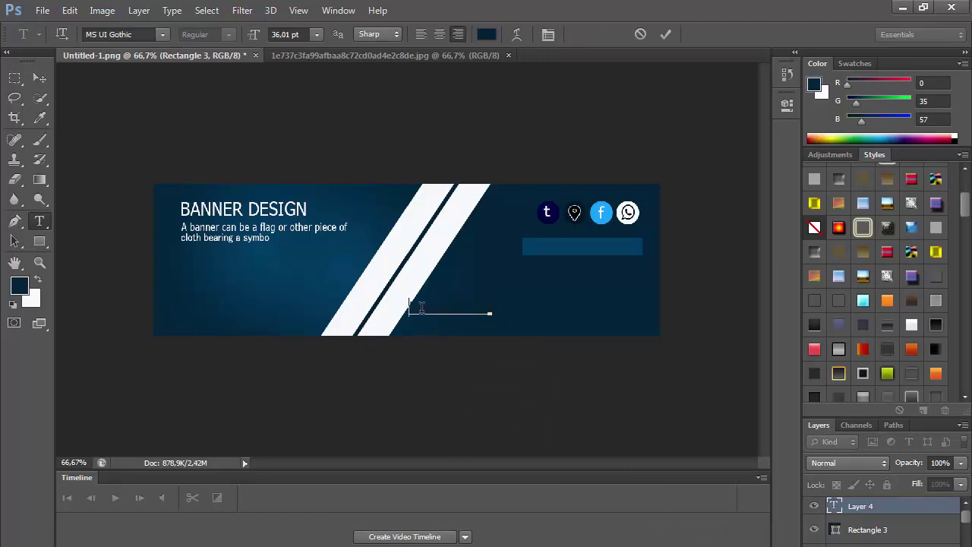
double_click(422, 308)
click(38, 280)
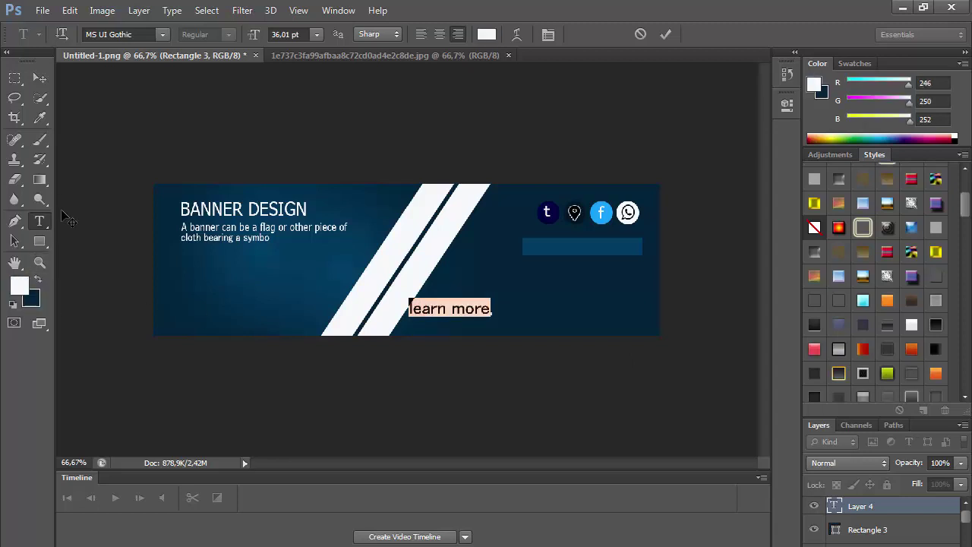
click(40, 77)
drag(481, 315, 611, 257)
key(Down)
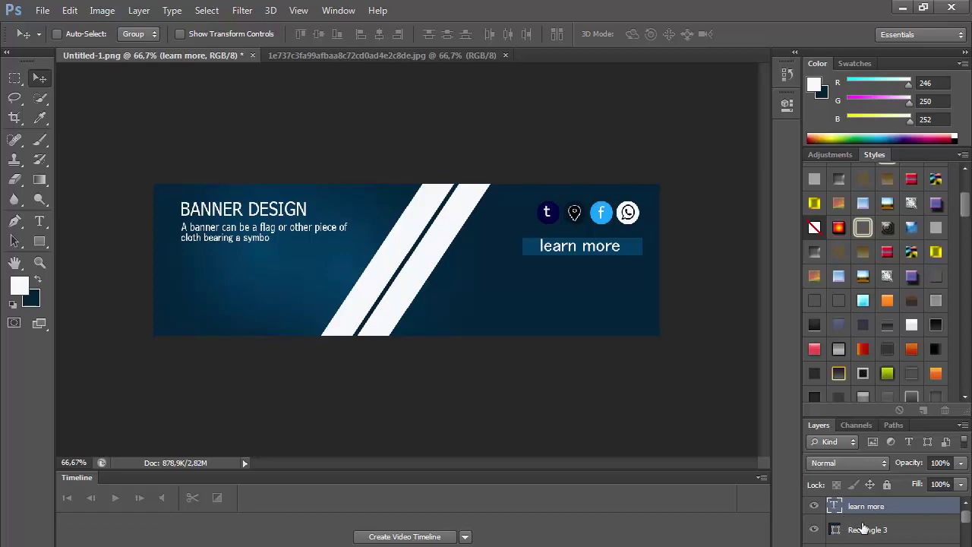
click(864, 529)
click(70, 10)
click(107, 289)
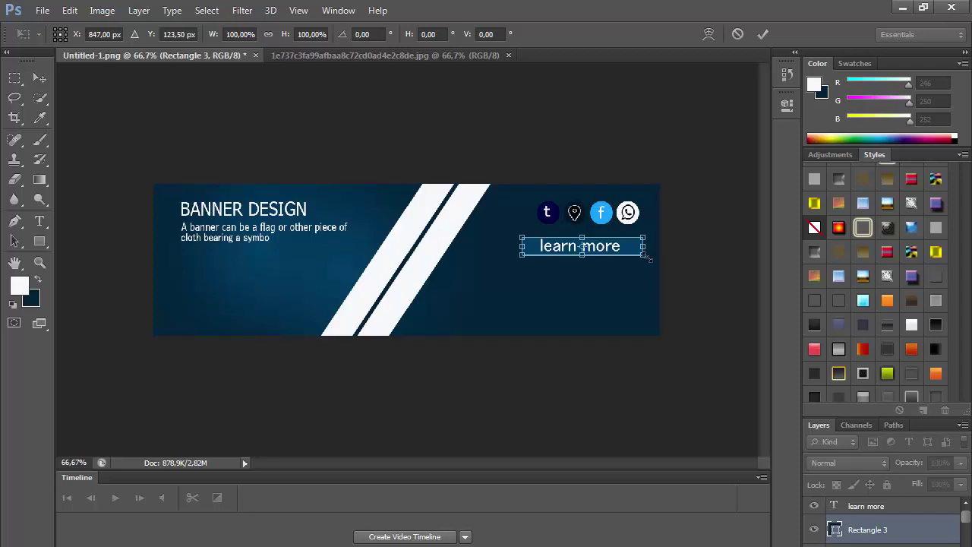
- Make the Rectangle 3 blue bar taller and apply the transform
drag(645, 257, 641, 260)
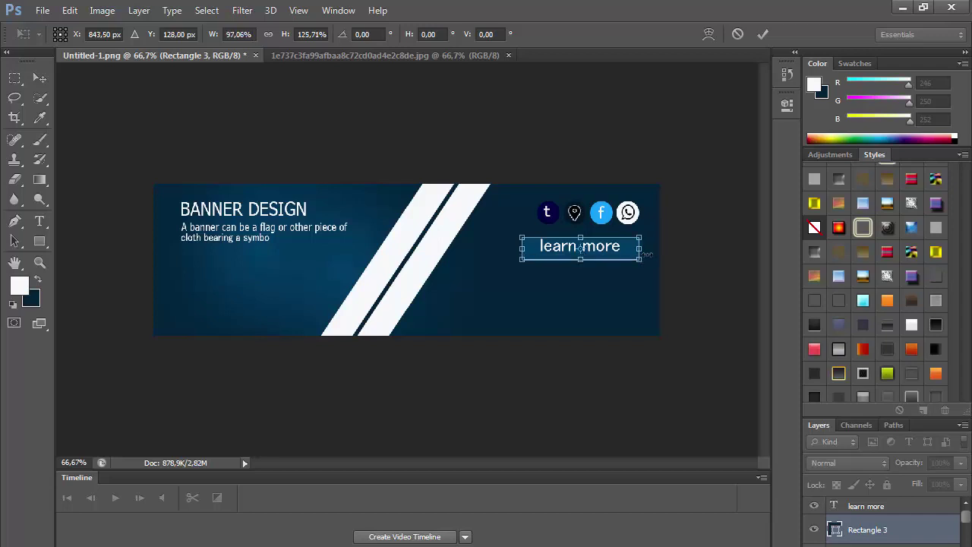
click(36, 81)
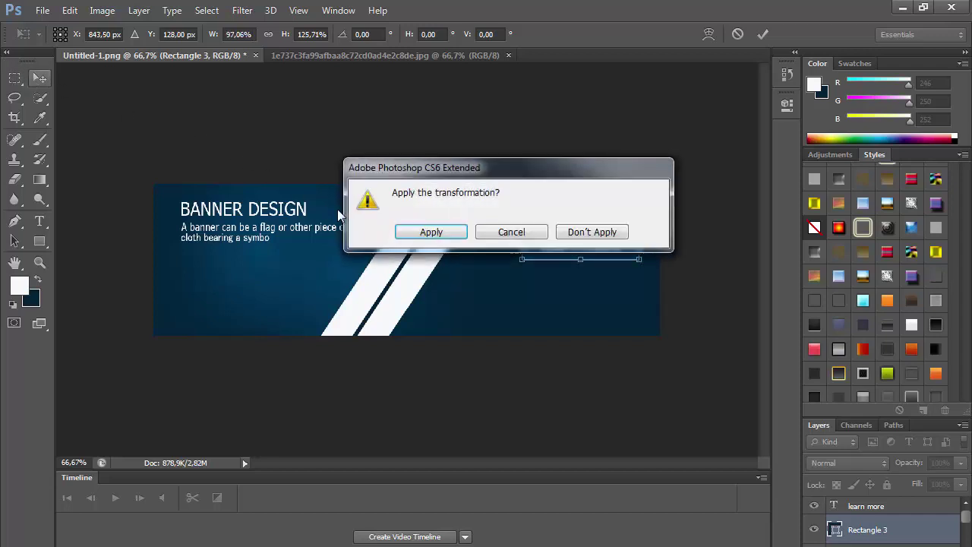
click(402, 233)
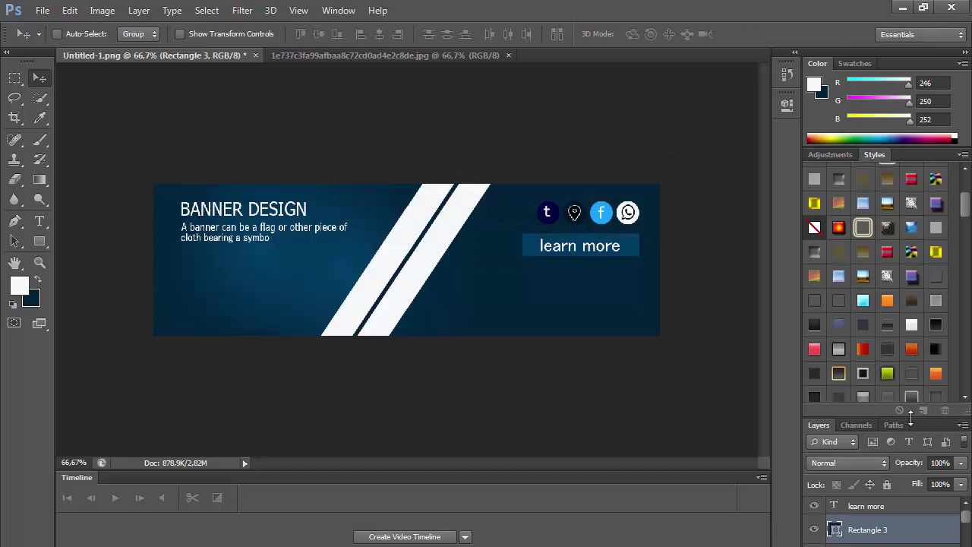
- Recentre the 'learn more' text on the bar and give it a drop shadow
click(870, 507)
key(Up)
key(Up)
key(Up)
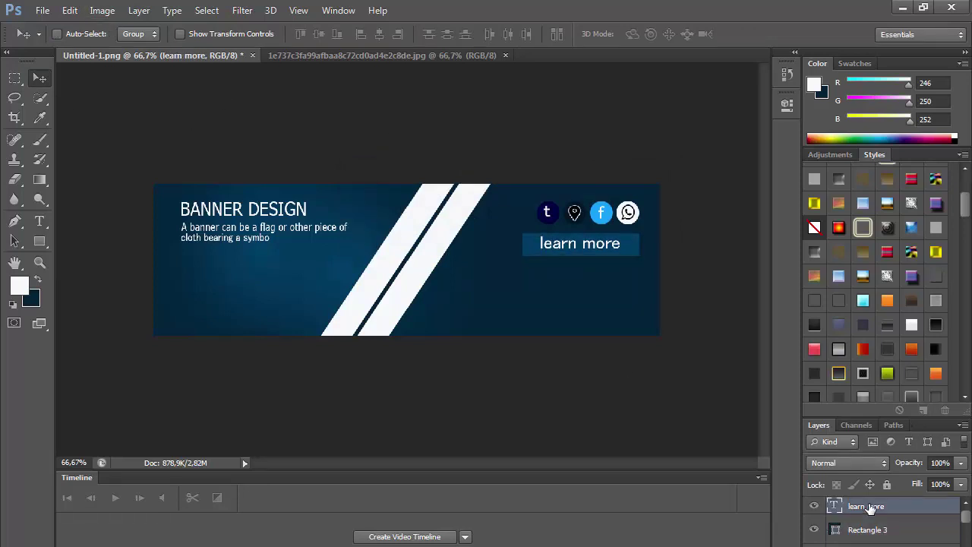
key(Right)
key(Right)
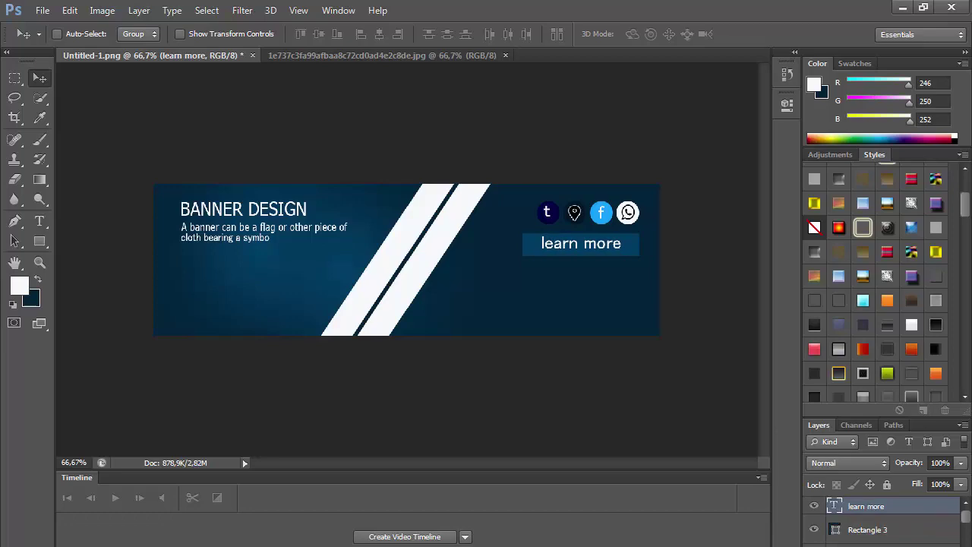
click(834, 544)
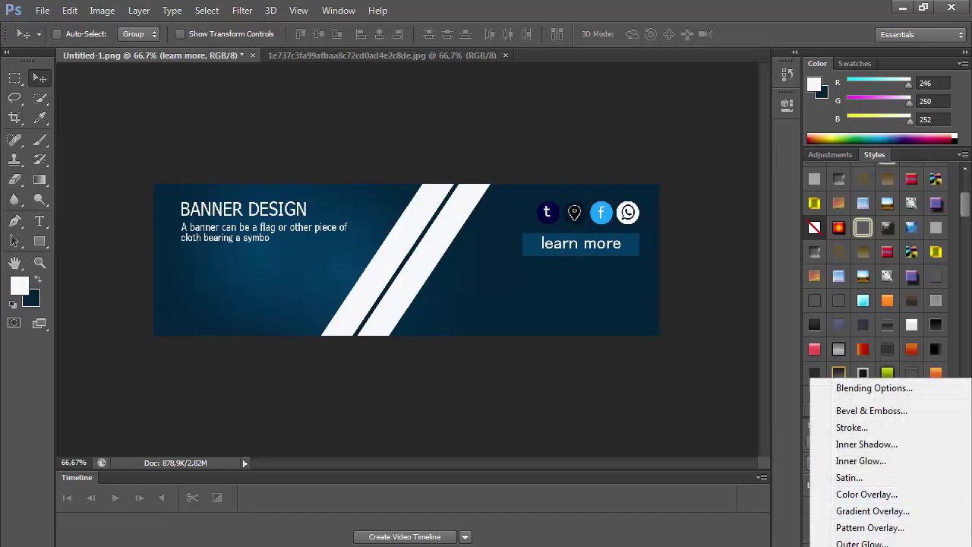
click(843, 544)
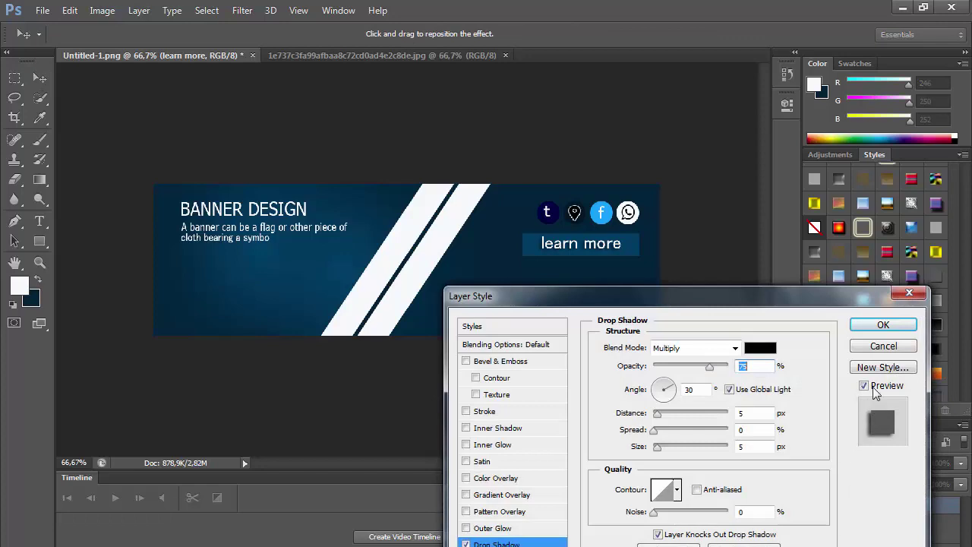
click(879, 327)
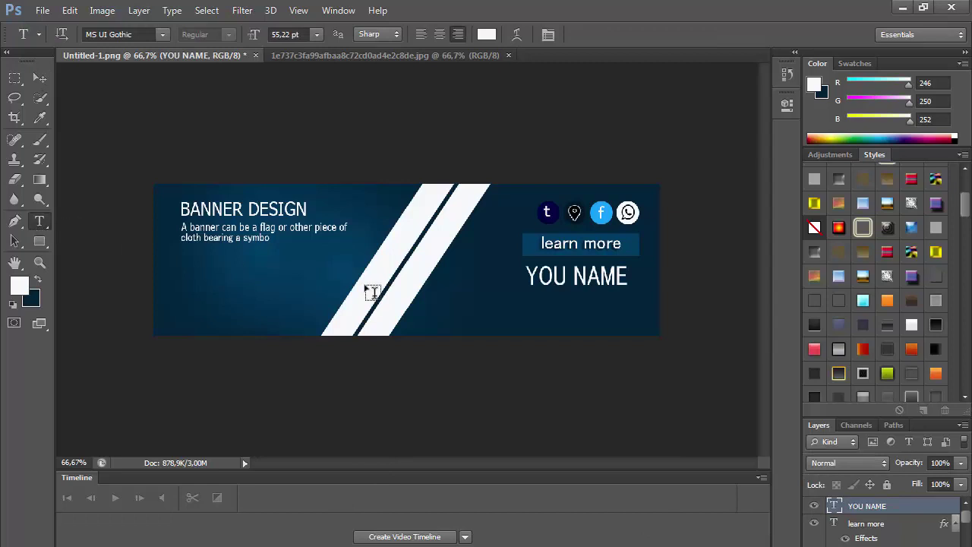
- Retype YOU NAME as 'Graphic Design Scrt', capitalising Scrt and hyphenating the spaces
double_click(549, 277)
triple_click(549, 276)
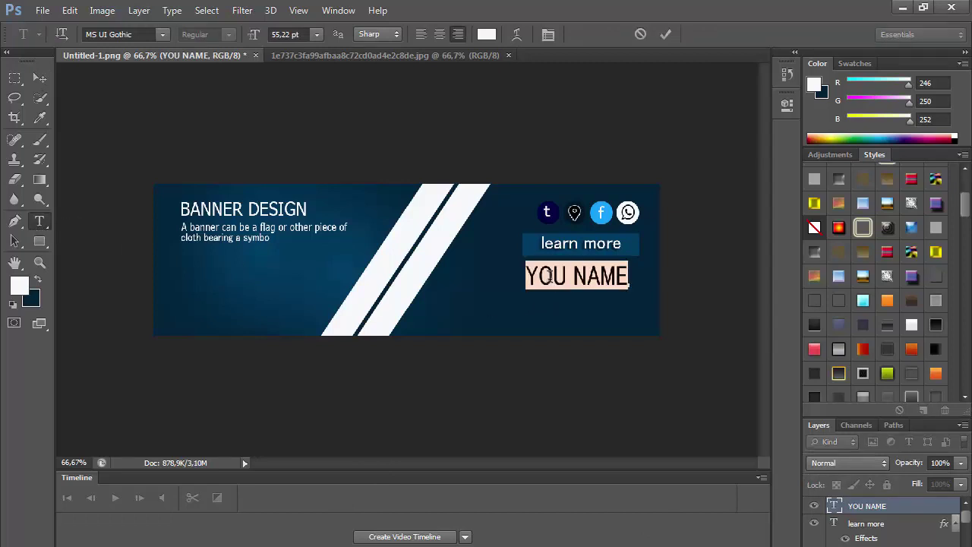
text(Gr)
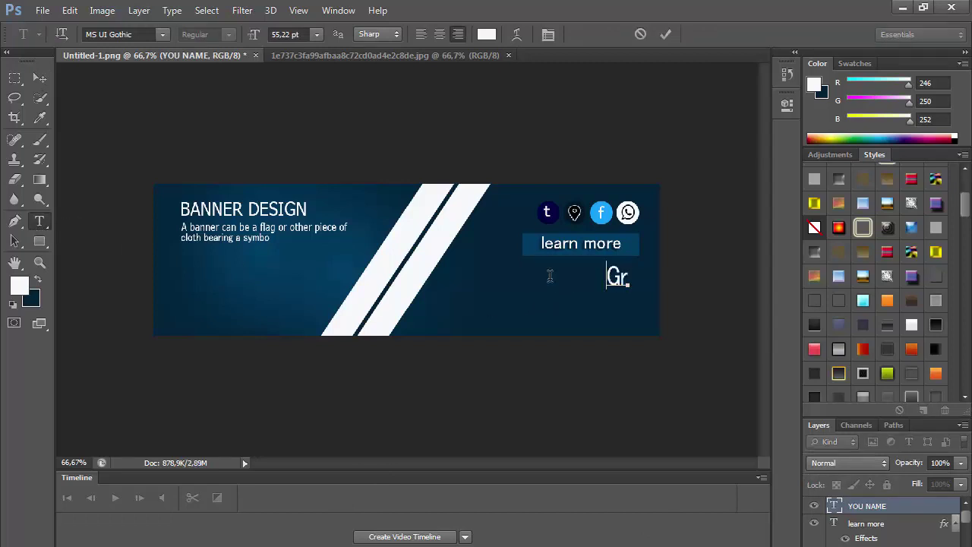
text(aph)
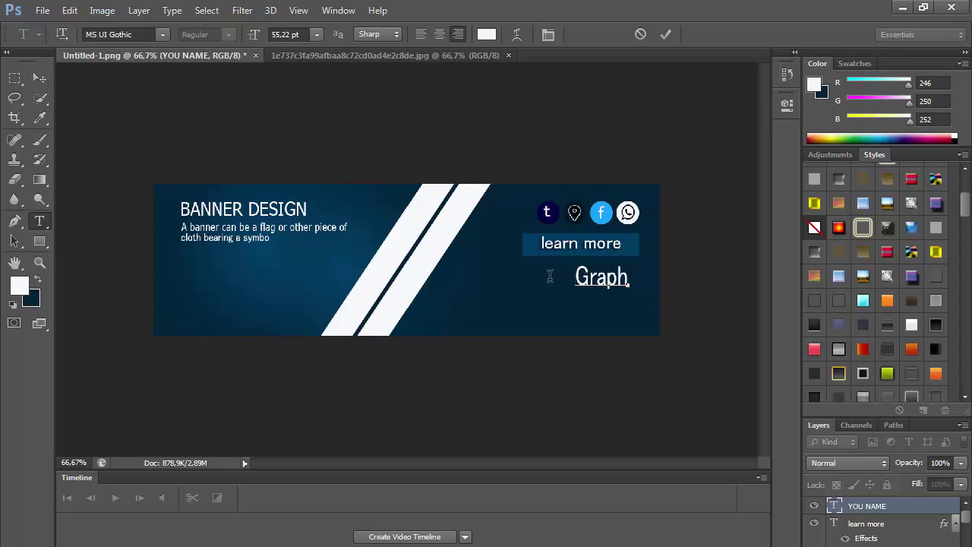
text(ic De)
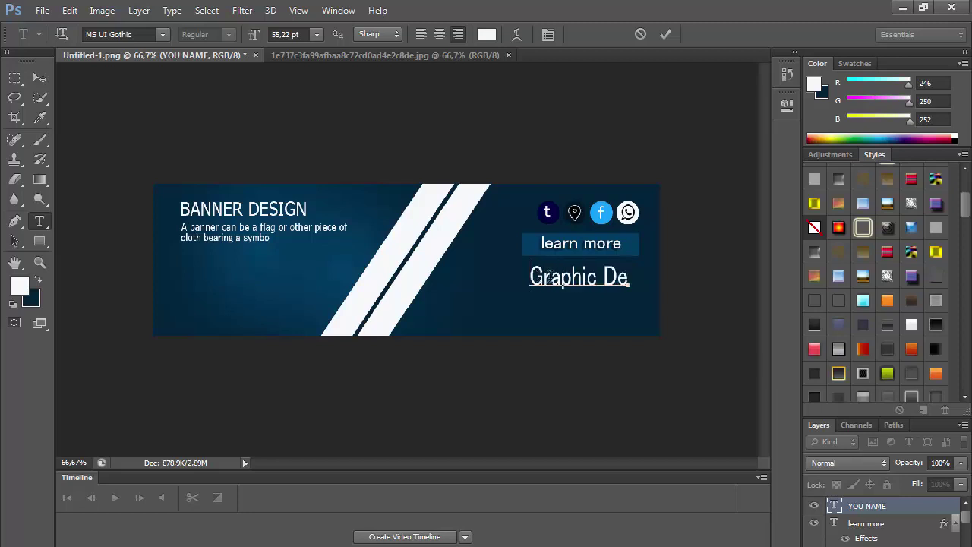
text(sign)
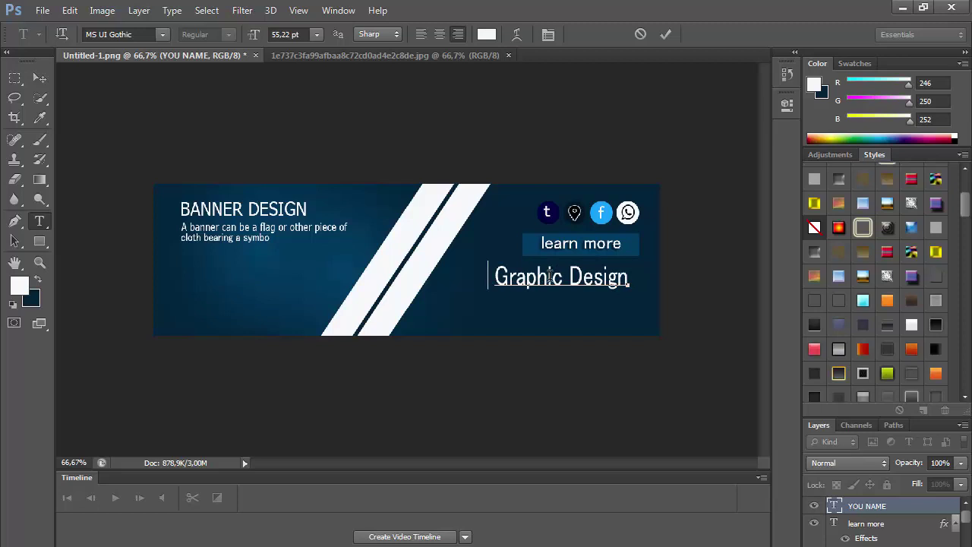
text(  scr)
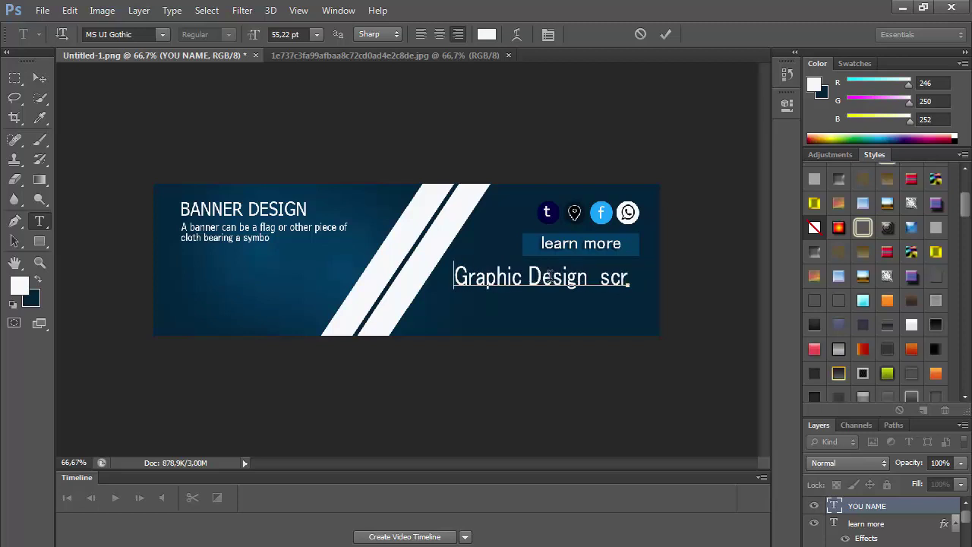
text(t)
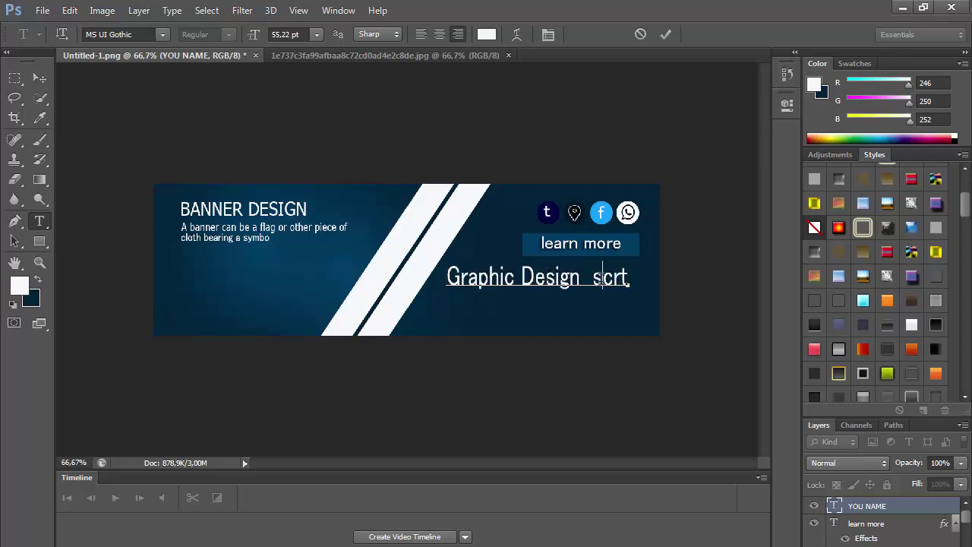
drag(602, 279, 594, 277)
text(6)
key(BackSpace)
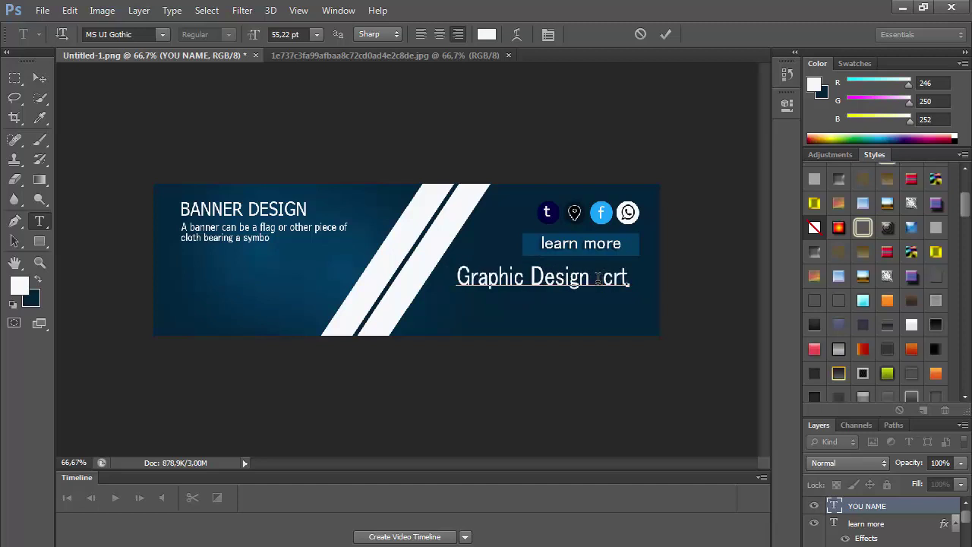
text(S)
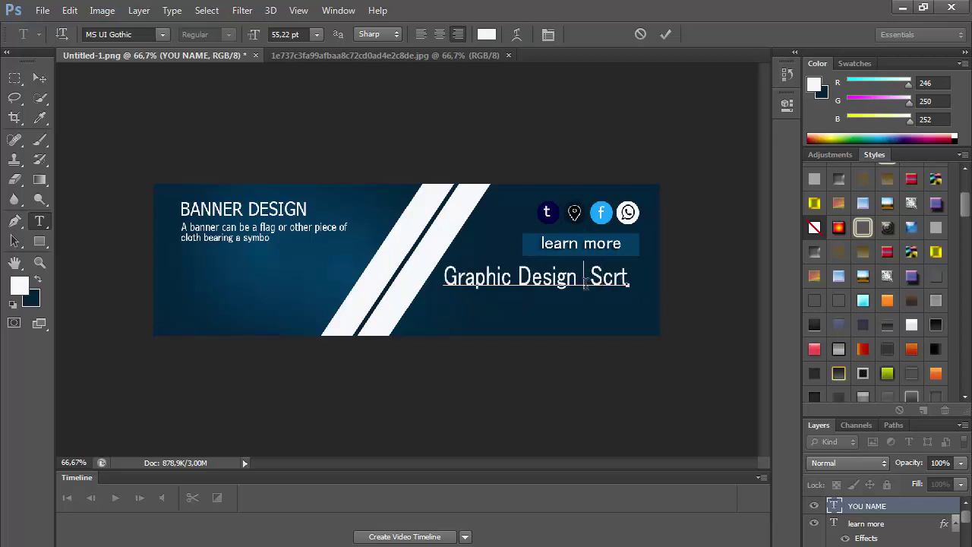
key(shift+Left)
text(-)
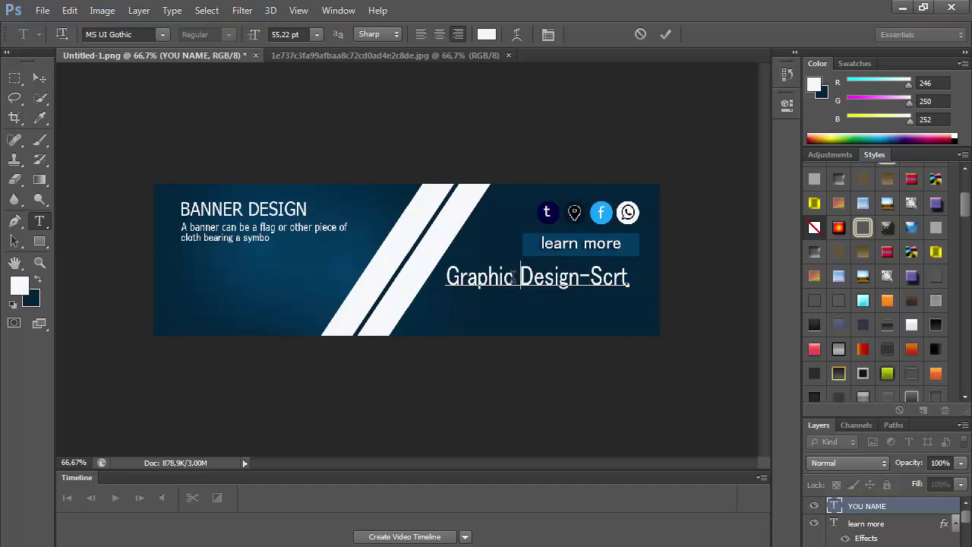
key(shift+Left)
- Add the last hyphen, then rescale the name text with Free Transform and commit
text(-)
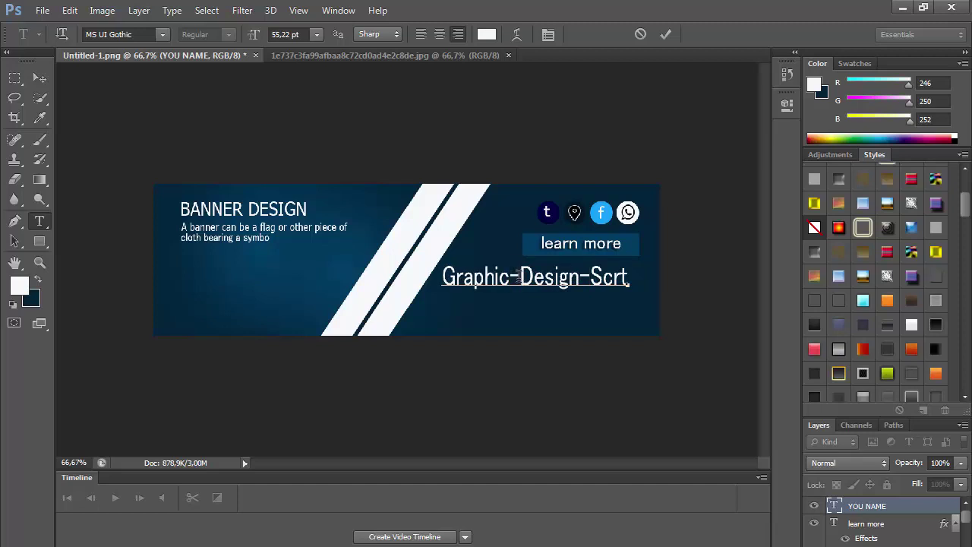
click(69, 9)
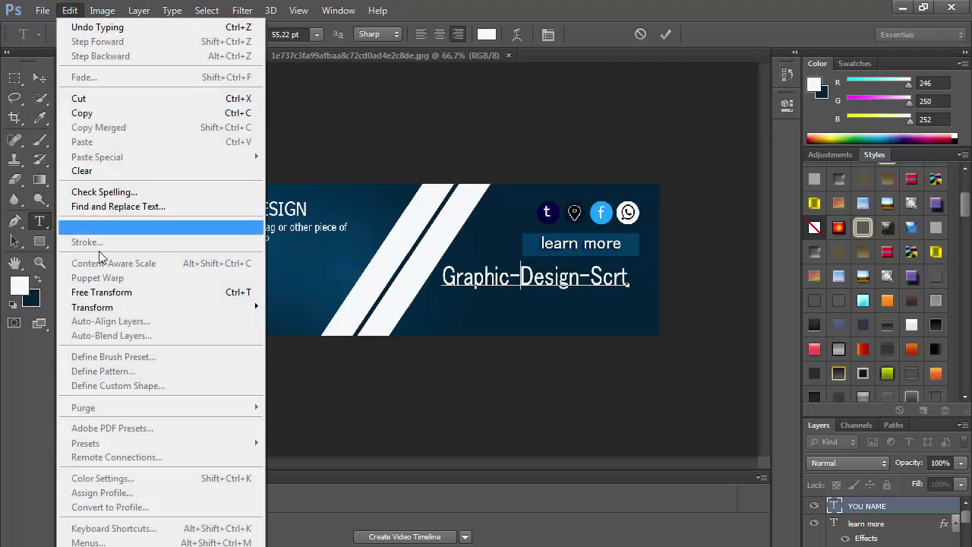
click(122, 293)
mouse_move(629, 291)
mouse_down()
mouse_move(603, 280)
mouse_move(624, 287)
mouse_up()
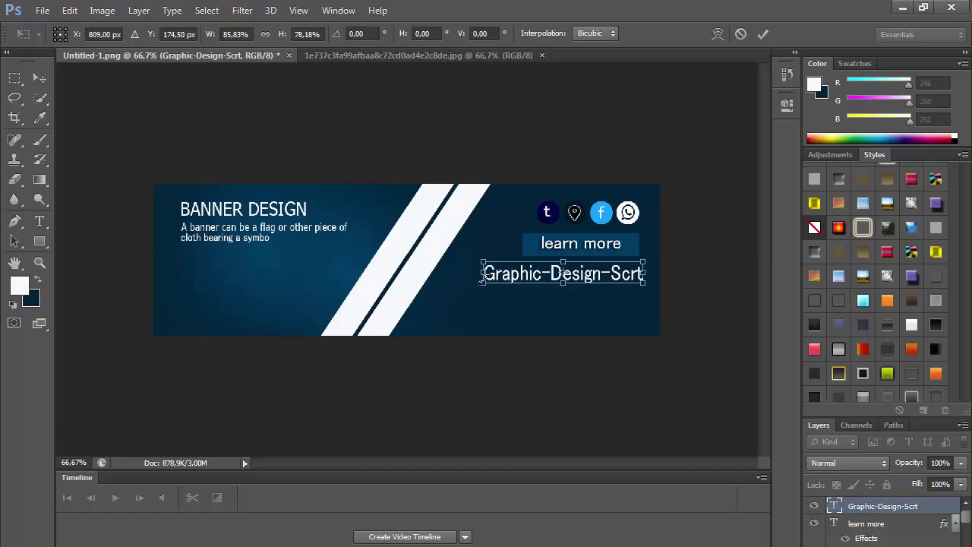
drag(481, 281, 476, 279)
key(Return)
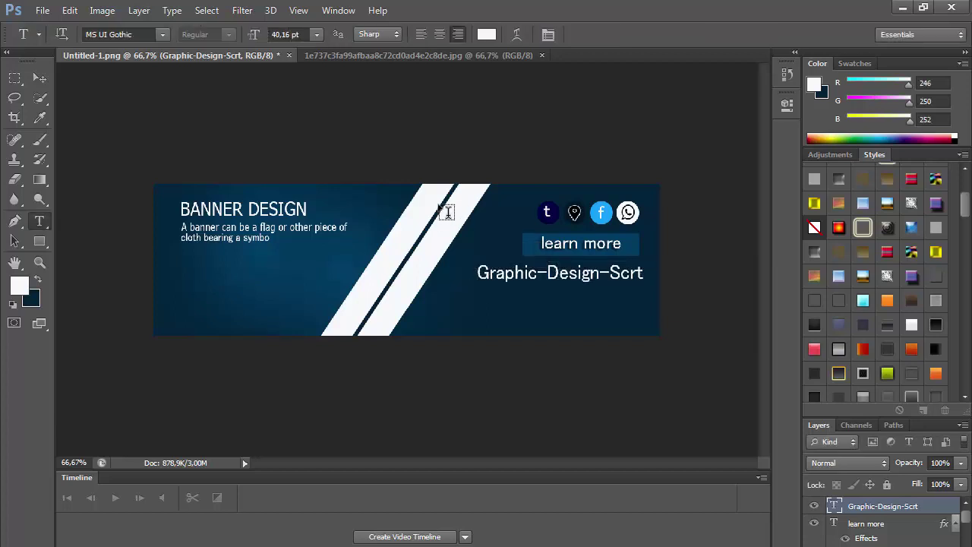
click(40, 78)
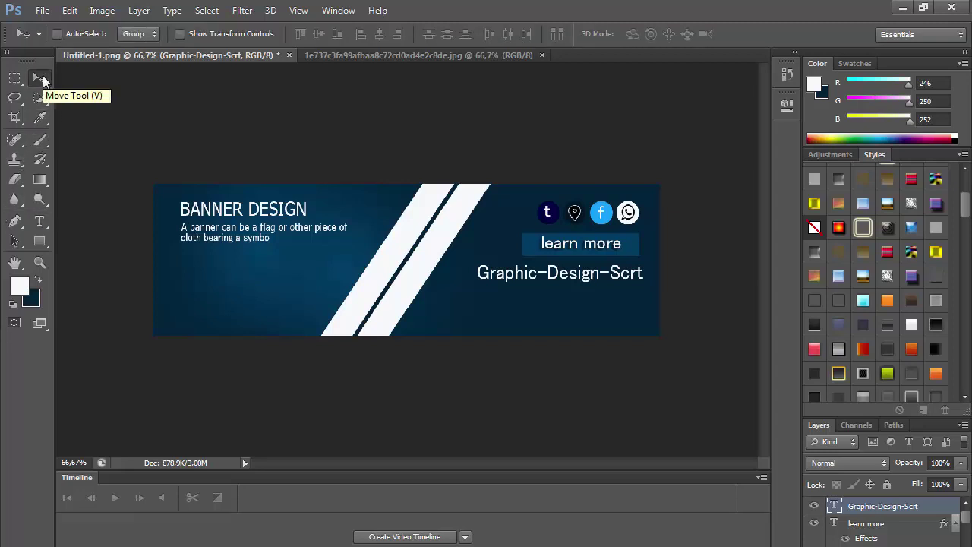
- Scale Graphic-Design-Scrt up to about 105% width and 107.5% height
click(70, 10)
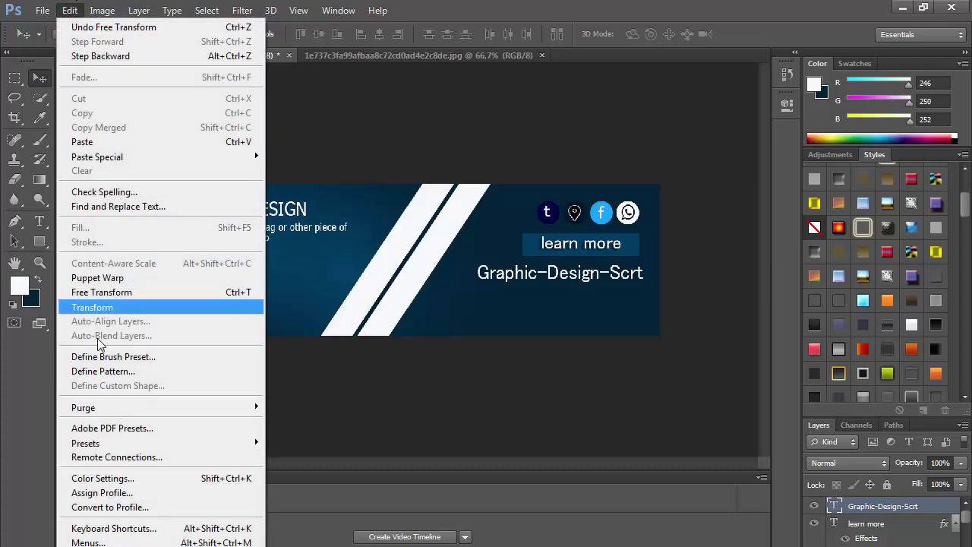
click(133, 293)
drag(481, 283, 472, 285)
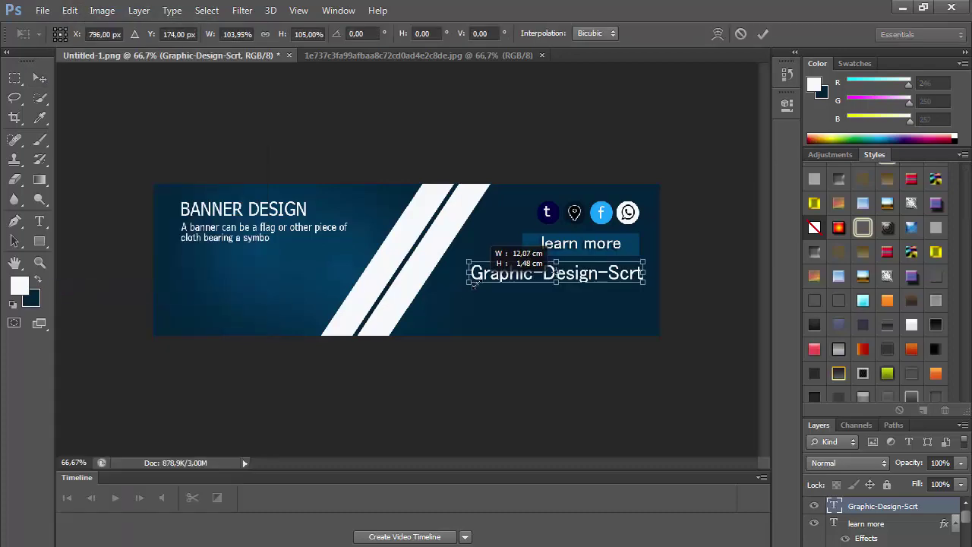
key(Return)
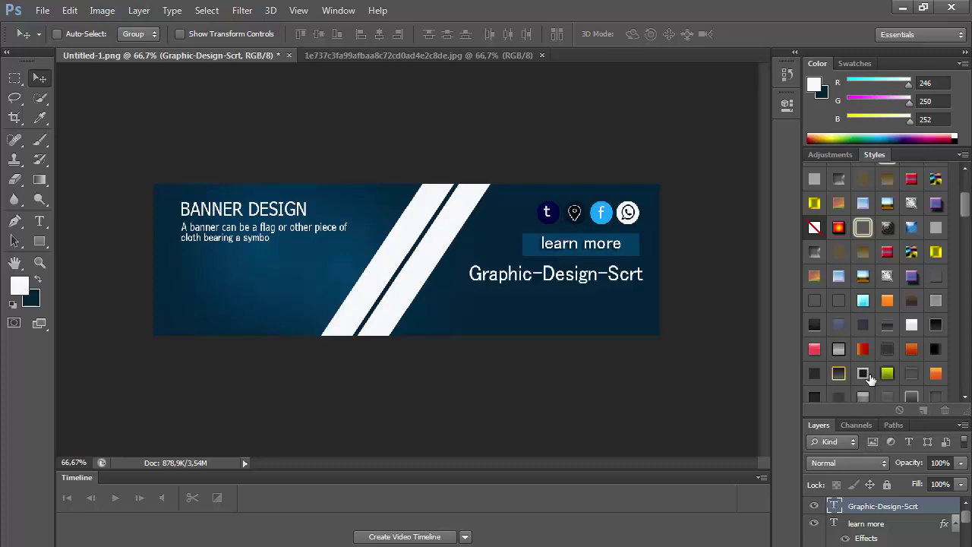
- Duplicate the Graphic-Design-Scrt layer and remove the hyphens from the copy
right_click(872, 503)
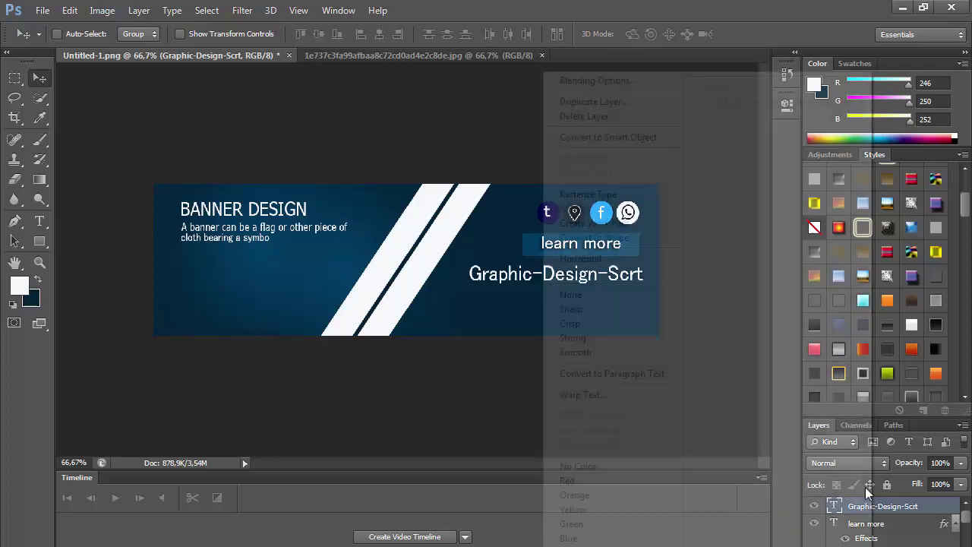
click(593, 105)
click(619, 178)
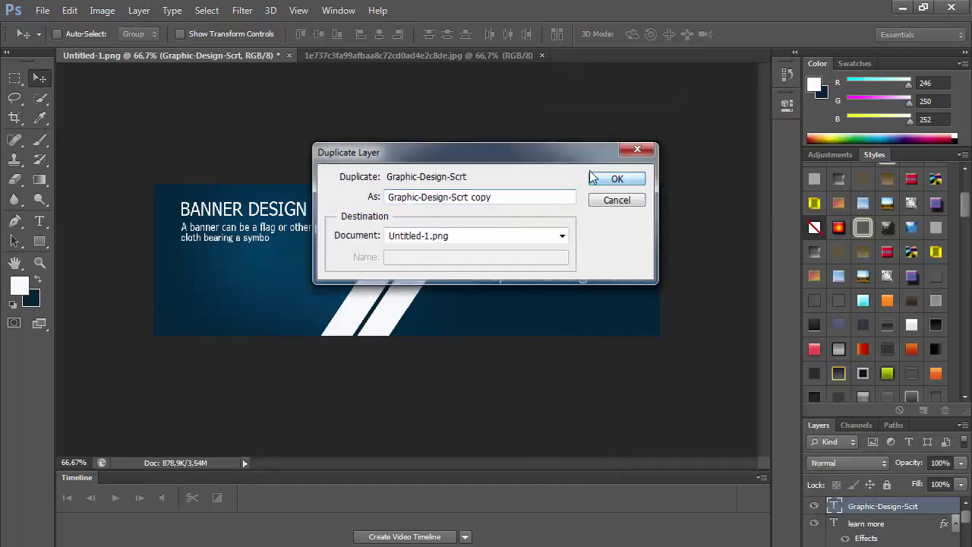
click(39, 221)
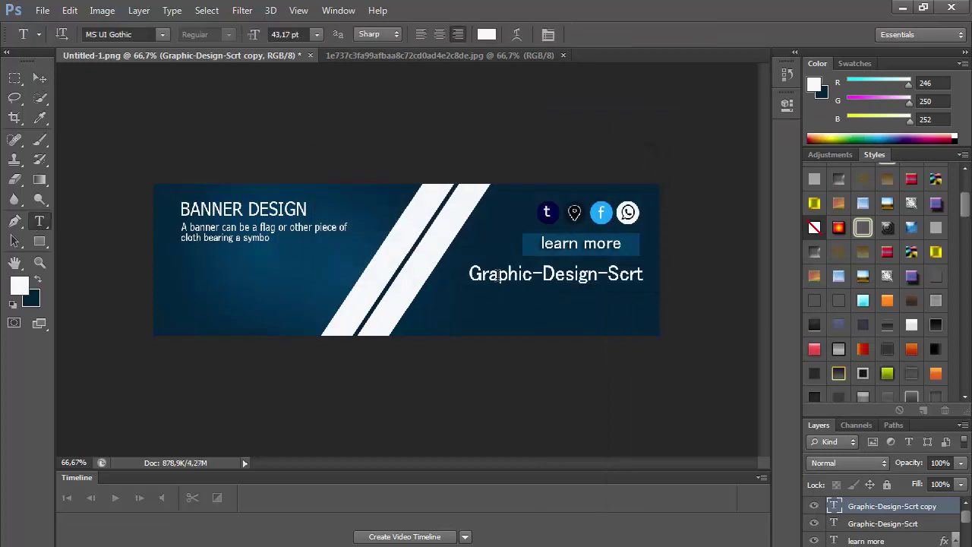
click(530, 279)
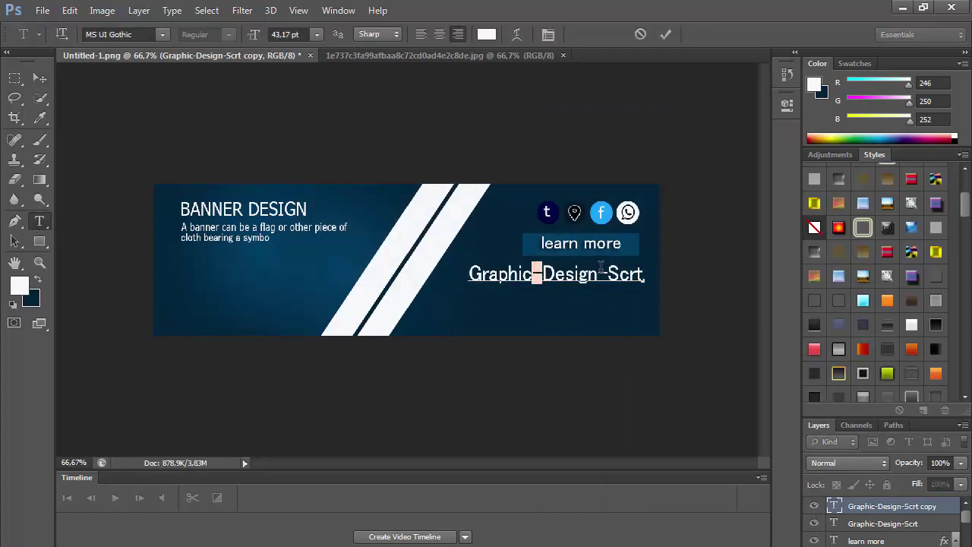
drag(598, 277, 607, 275)
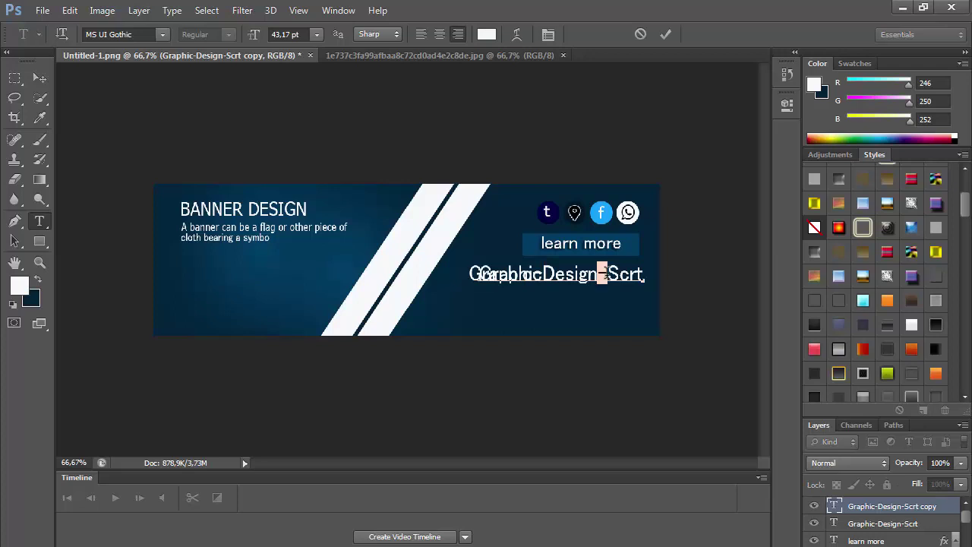
key(BackSpace)
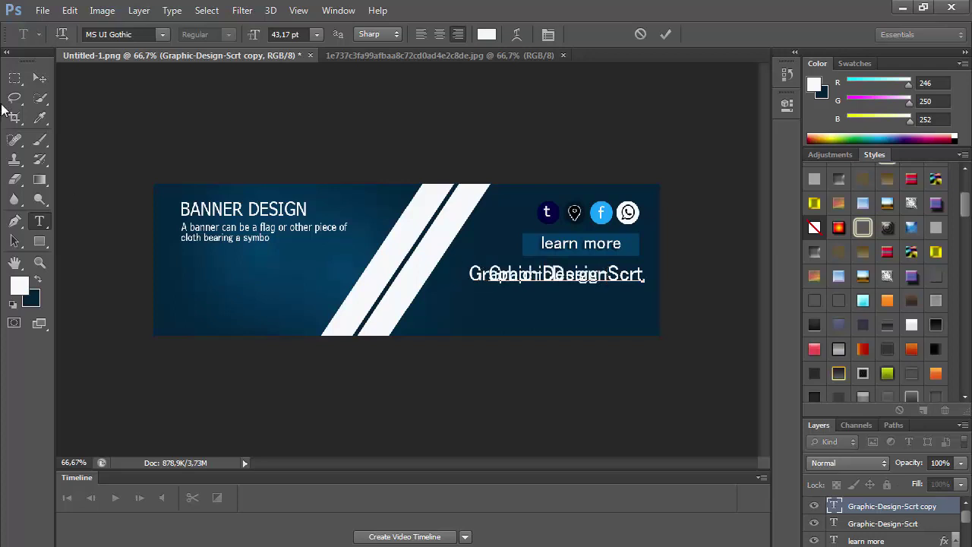
click(39, 77)
- Move the GraphicDesignScrt copy below the name and shrink it to about two-thirds
drag(438, 297, 406, 329)
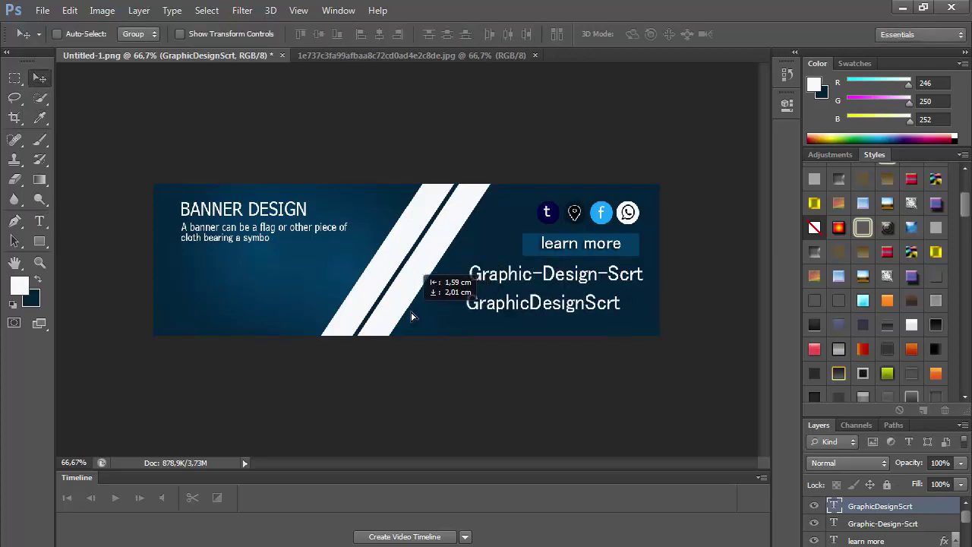
click(70, 10)
click(136, 292)
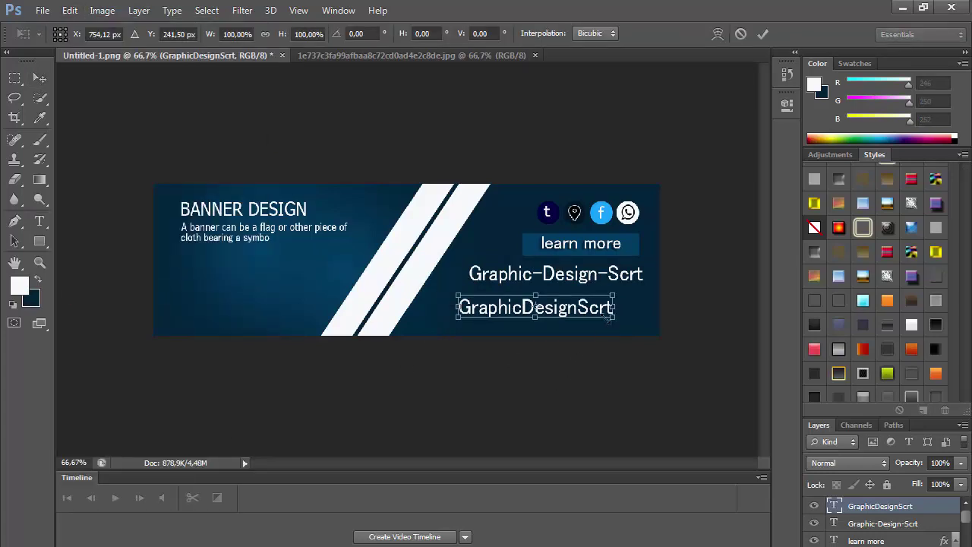
drag(610, 316, 558, 308)
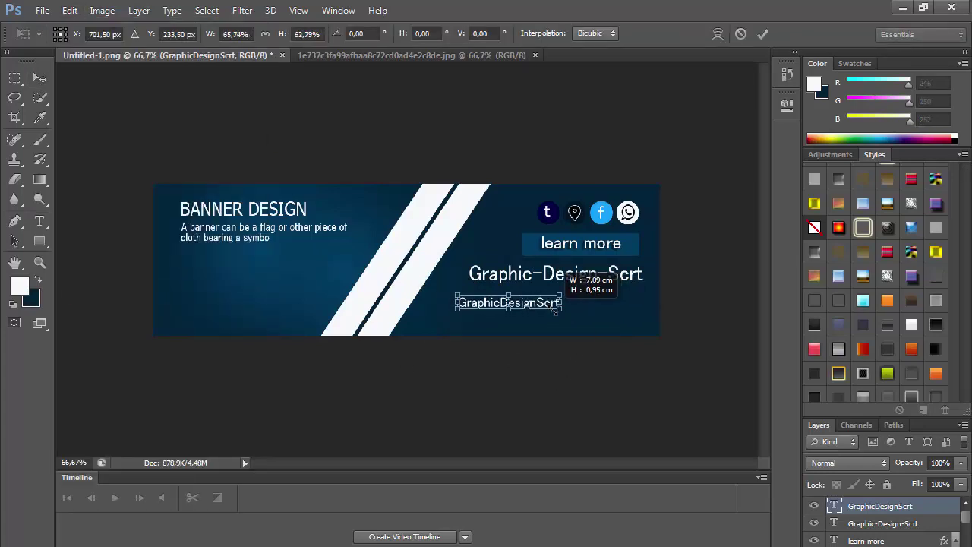
key(Return)
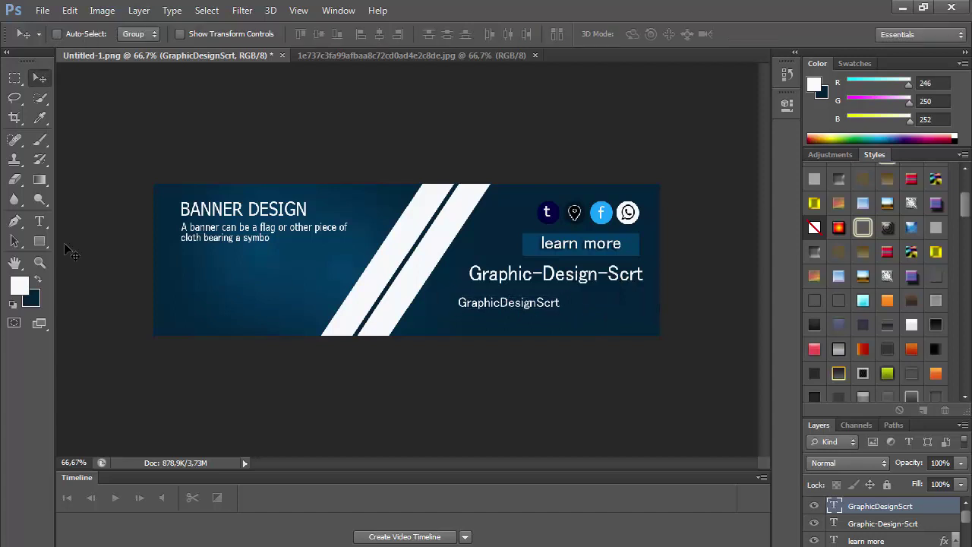
- Append '.com' so the line reads GraphicDesignScrt.com
click(38, 221)
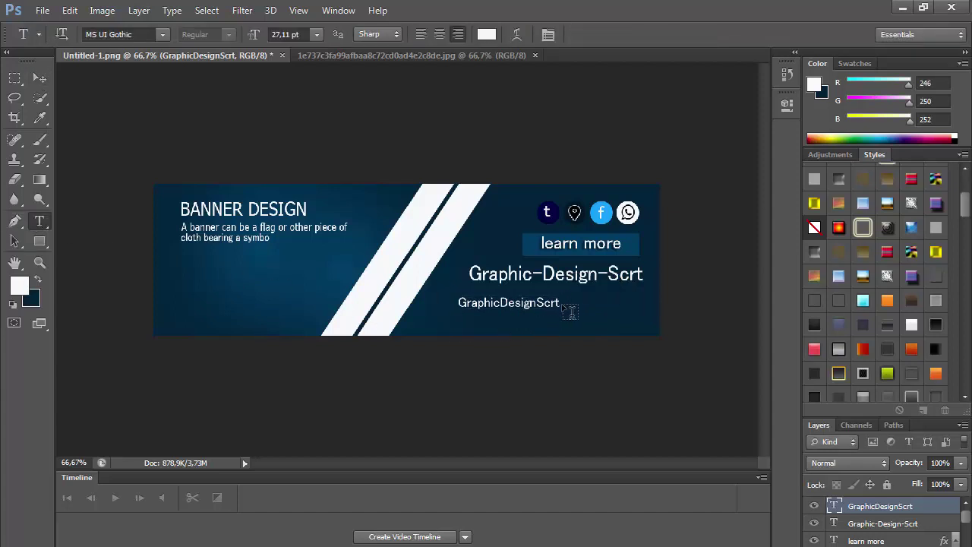
click(560, 303)
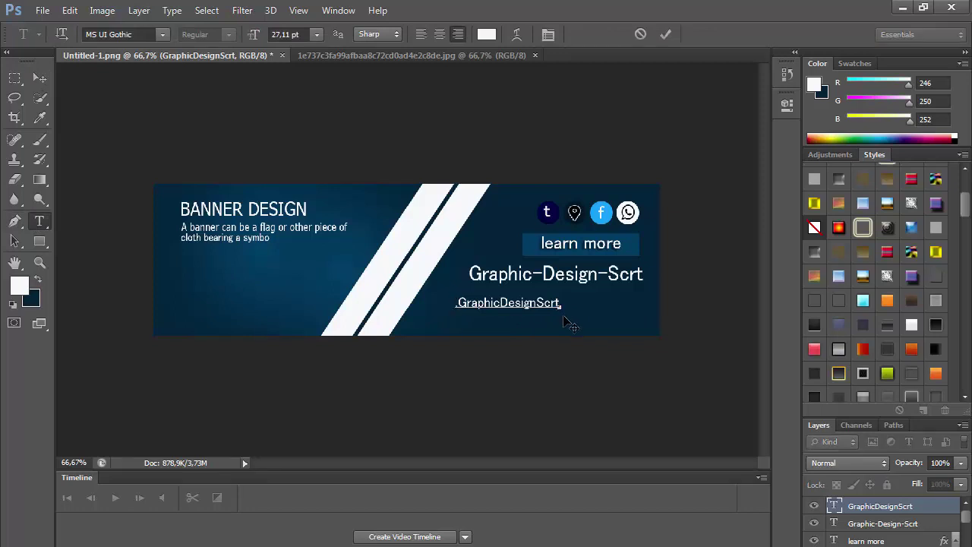
text(.com)
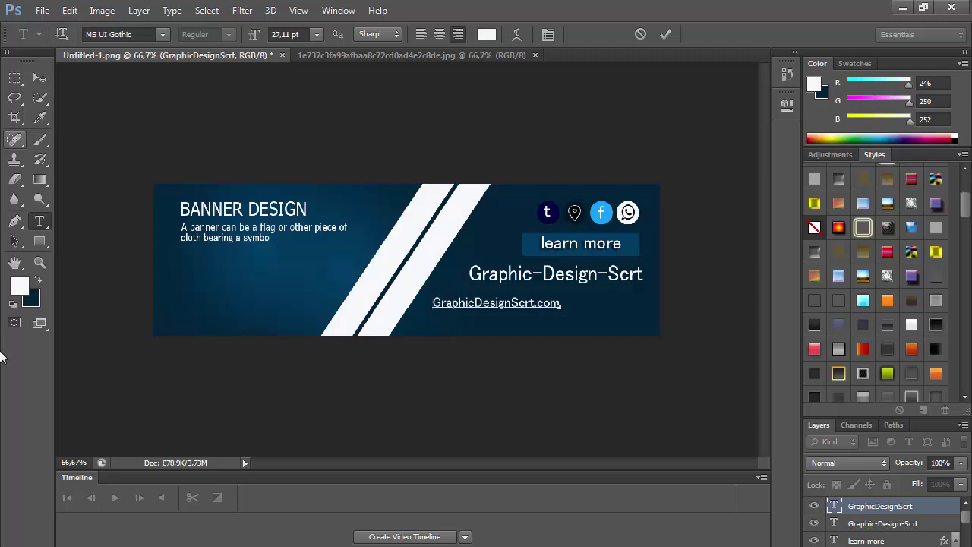
click(39, 77)
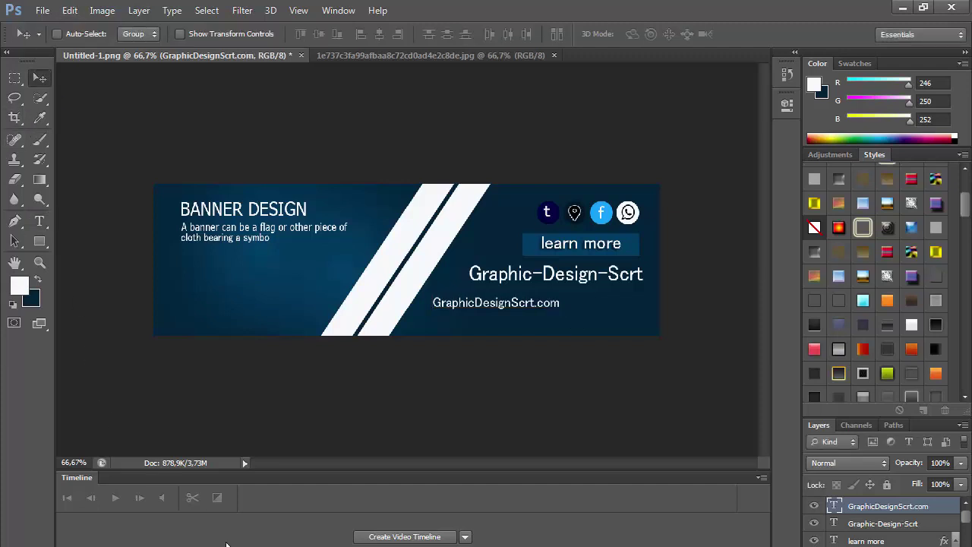
- Try dark blue and a drop shadow on the web address, then revert it to white
click(40, 220)
click(494, 304)
key(ctrl+a)
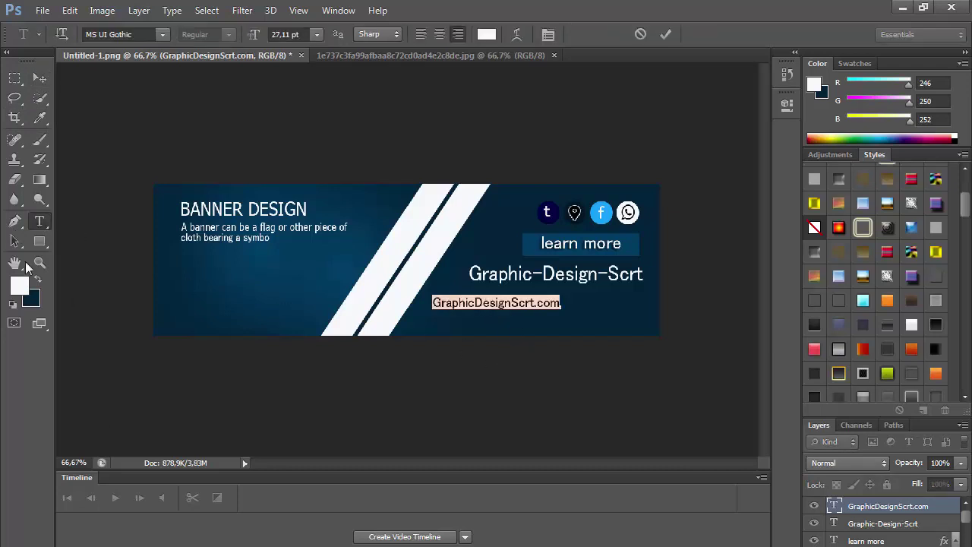
click(36, 279)
click(40, 78)
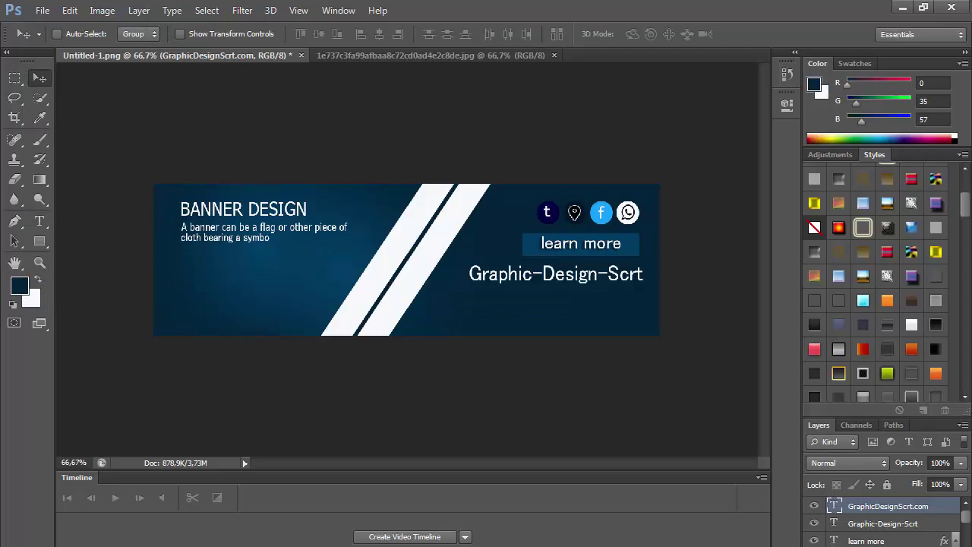
click(835, 545)
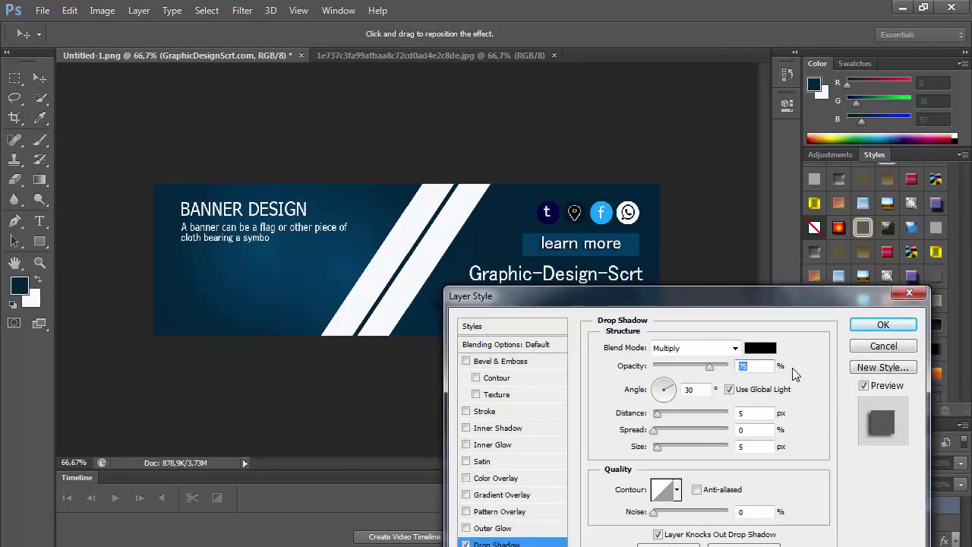
drag(783, 289, 646, 491)
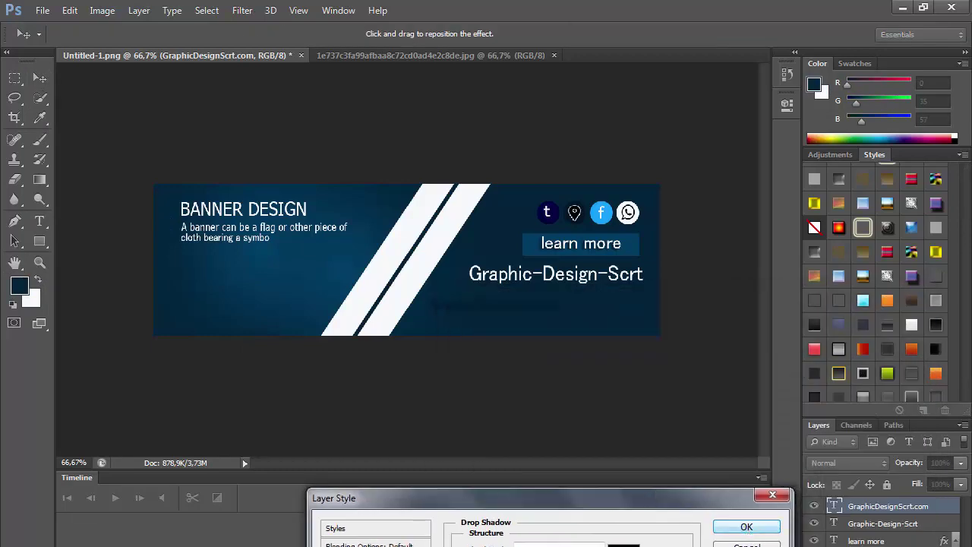
key(Return)
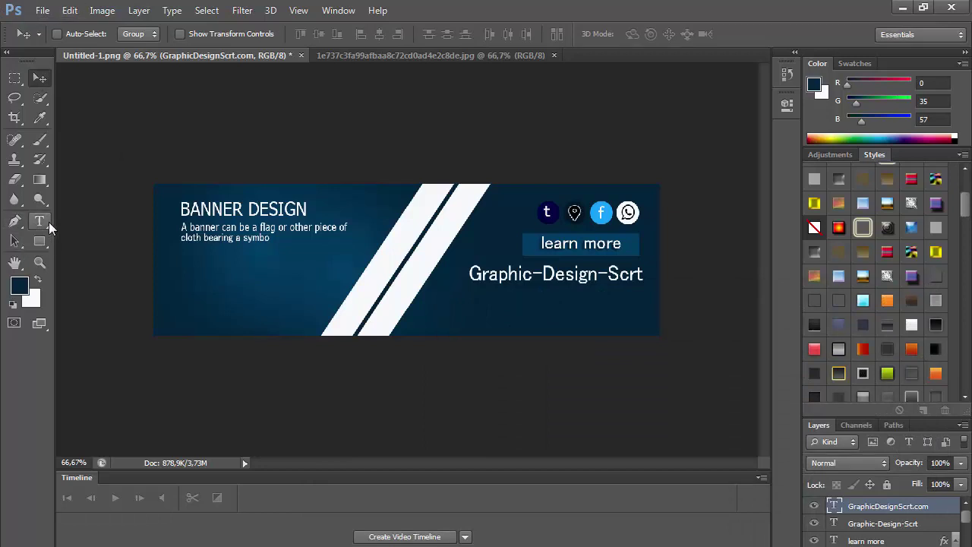
click(49, 222)
click(492, 304)
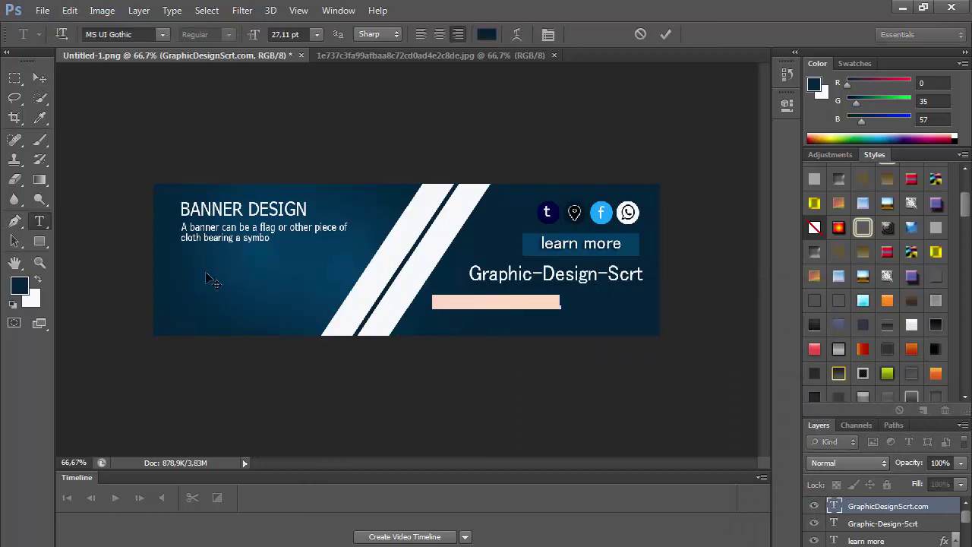
click(37, 279)
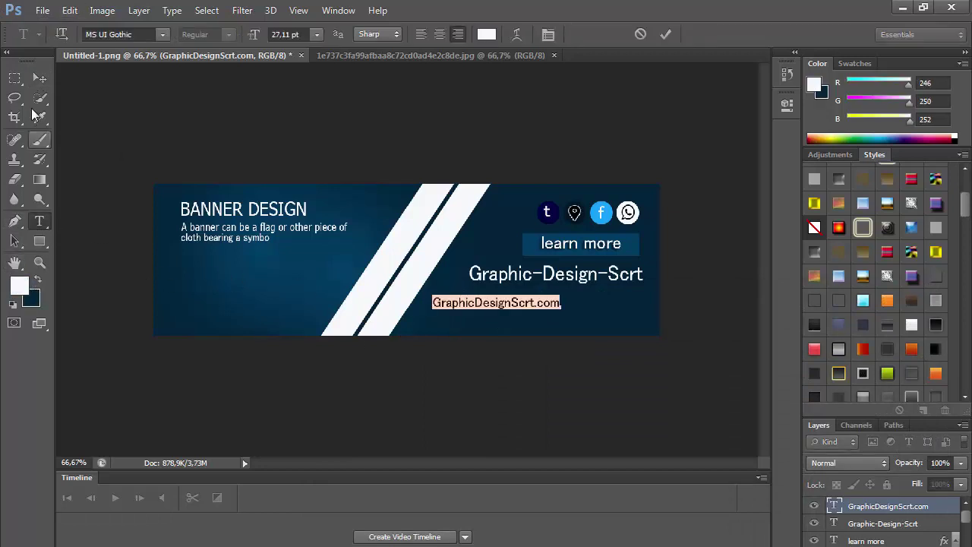
click(39, 77)
- Move GraphicDesignScrt.com up and right, centred beneath the Graphic-Design-Scrt name
drag(321, 255, 366, 237)
key(Up)
key(Up)
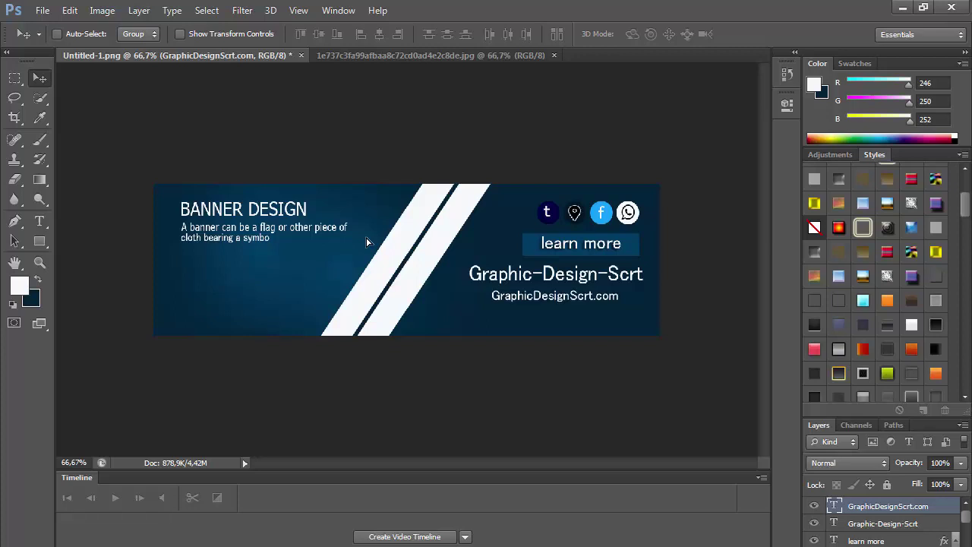
key(Up)
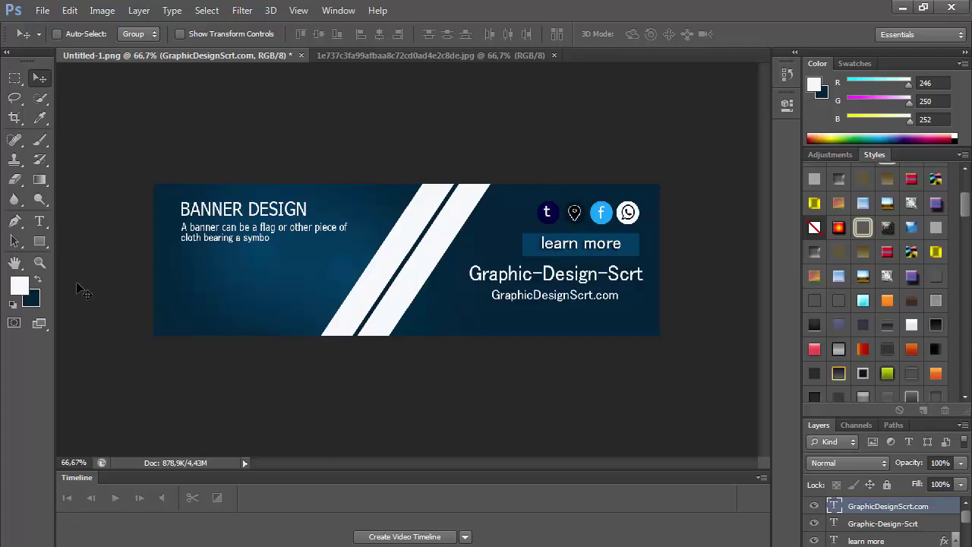
- Color the word 'Design' in the name with the banner's dark blue
click(40, 221)
click(556, 275)
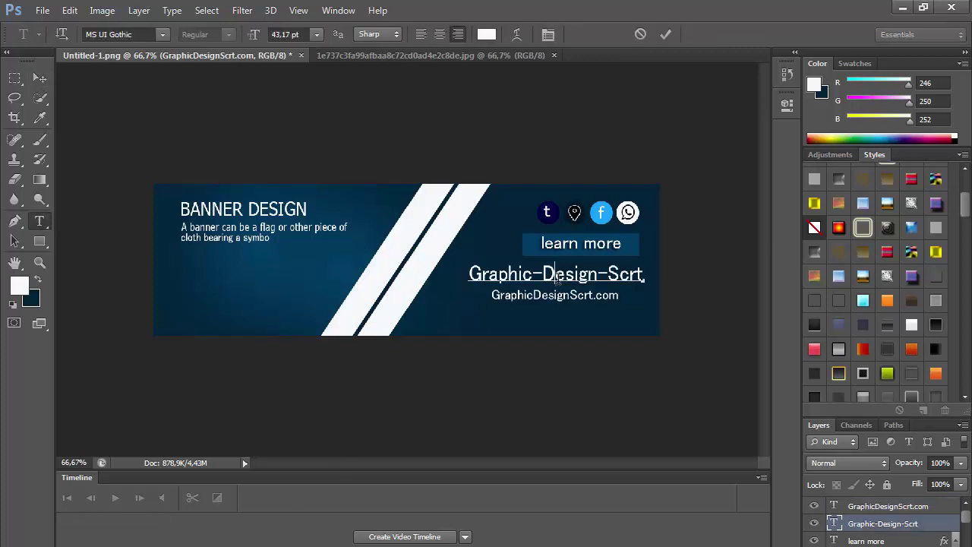
double_click(557, 277)
click(508, 272)
drag(598, 275, 544, 277)
click(19, 284)
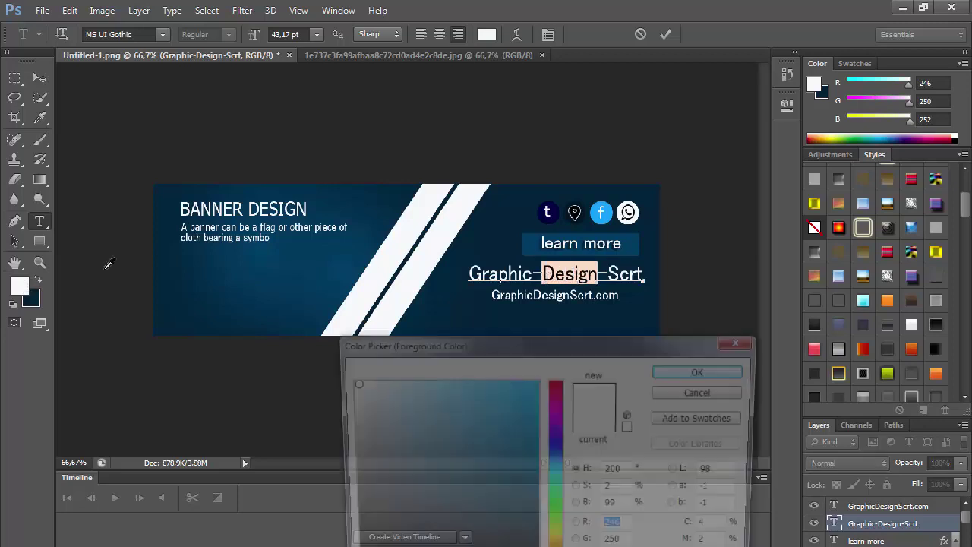
click(239, 250)
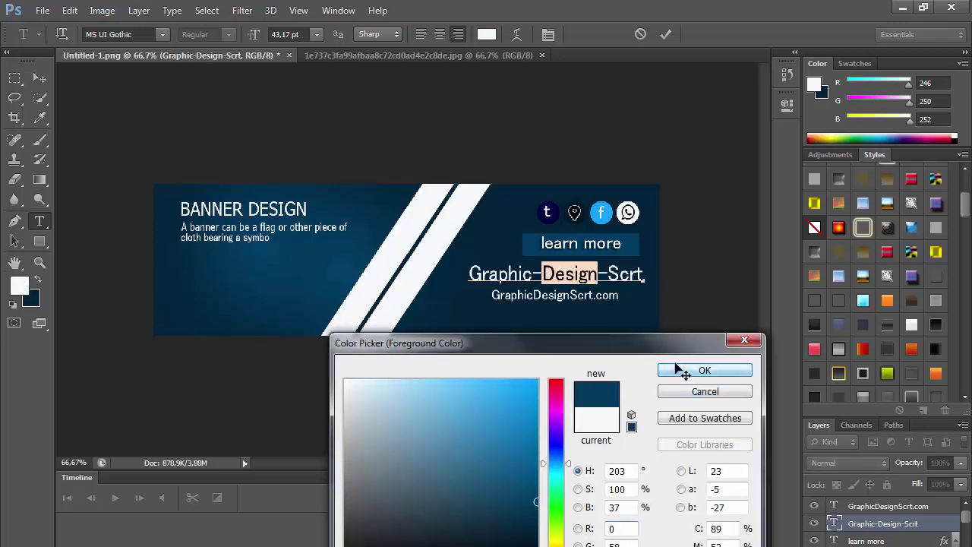
click(705, 370)
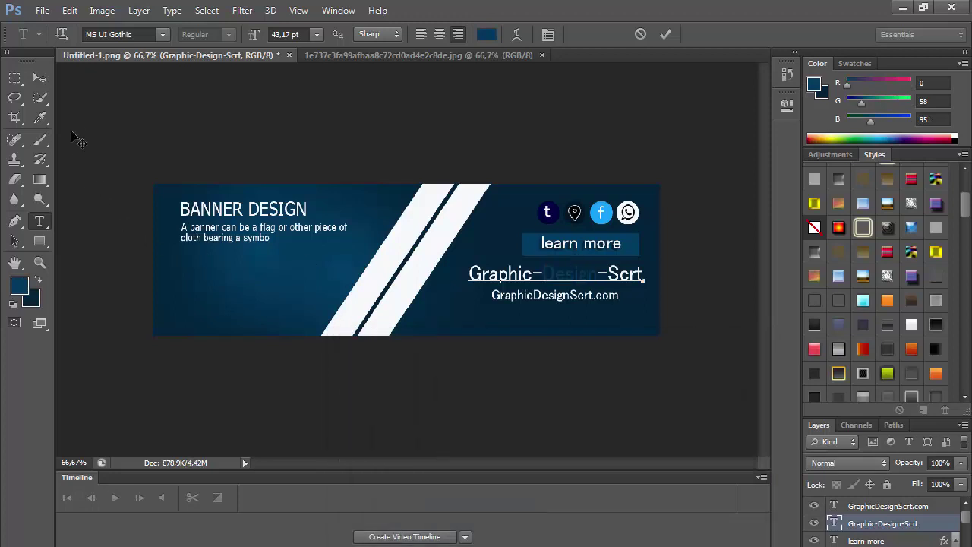
click(39, 78)
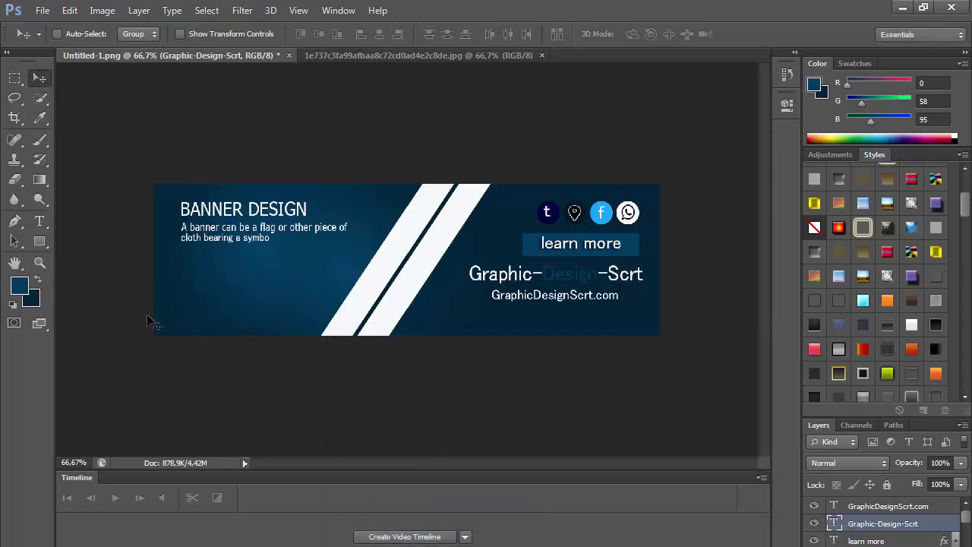
- Color the word 'Scrt' at the end of the name light blue
click(40, 221)
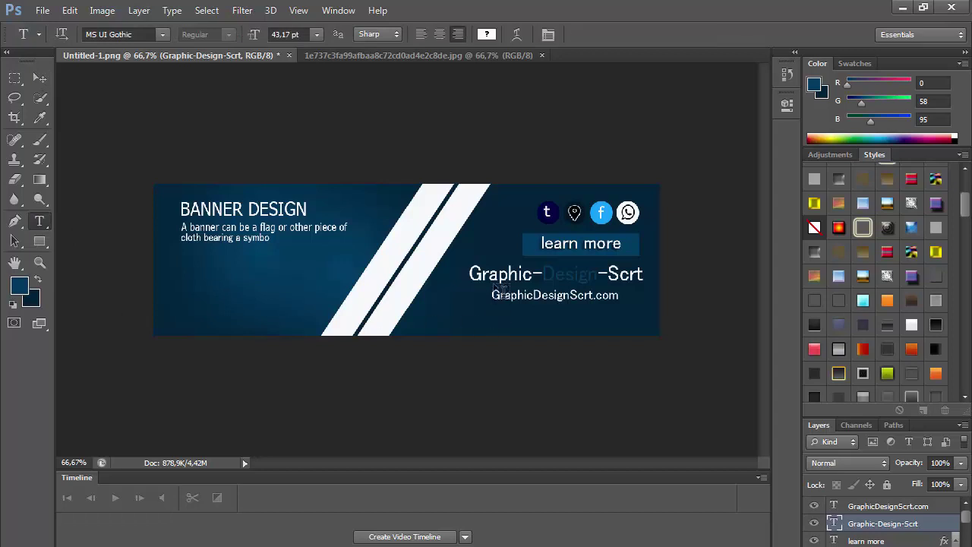
drag(609, 277, 645, 277)
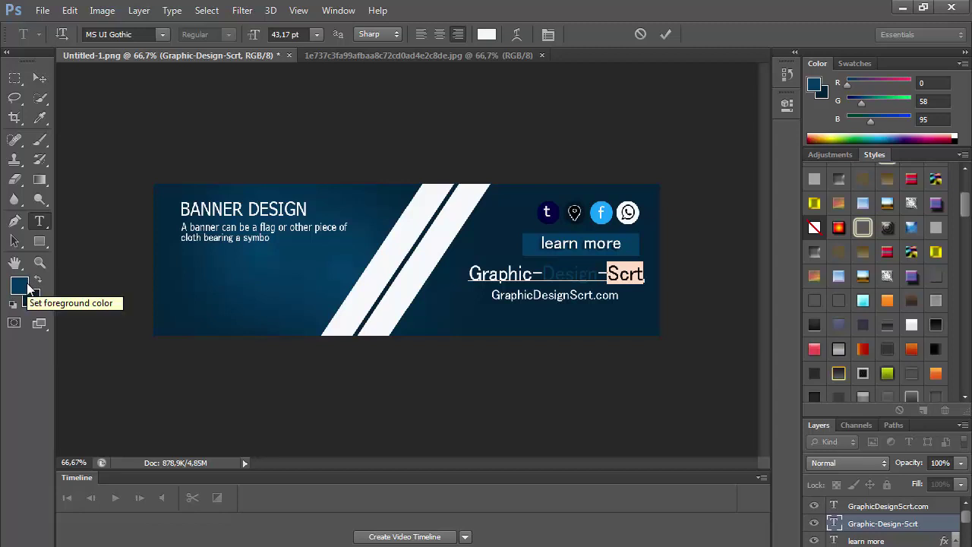
click(27, 283)
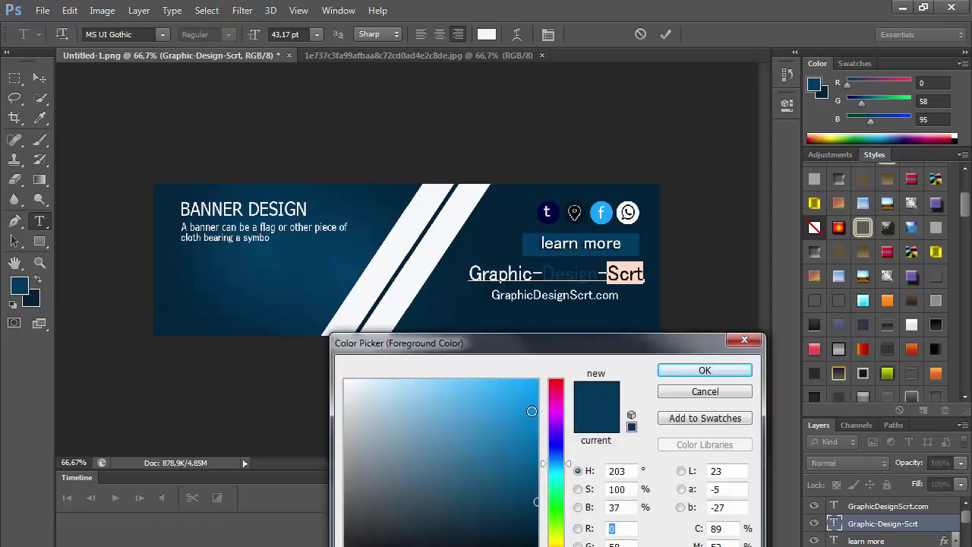
click(537, 382)
click(705, 370)
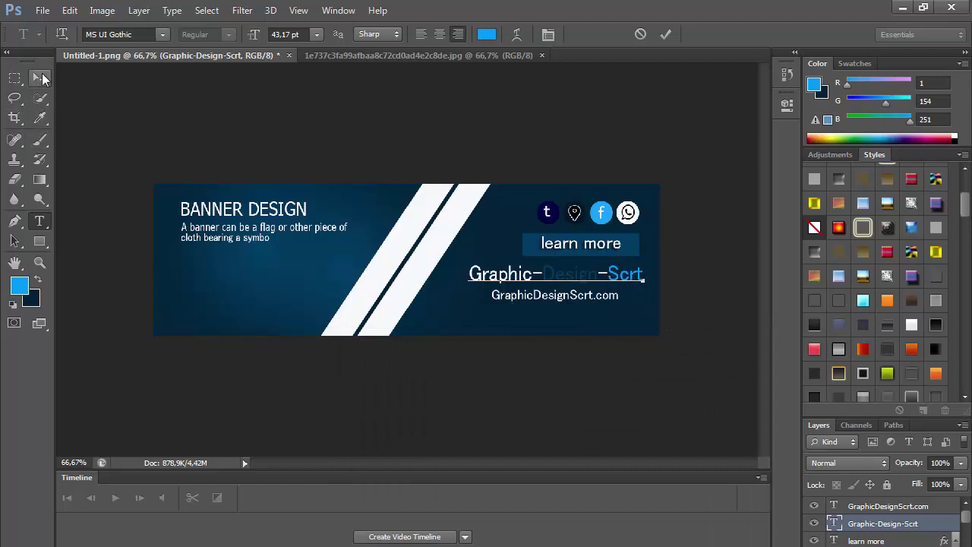
click(42, 78)
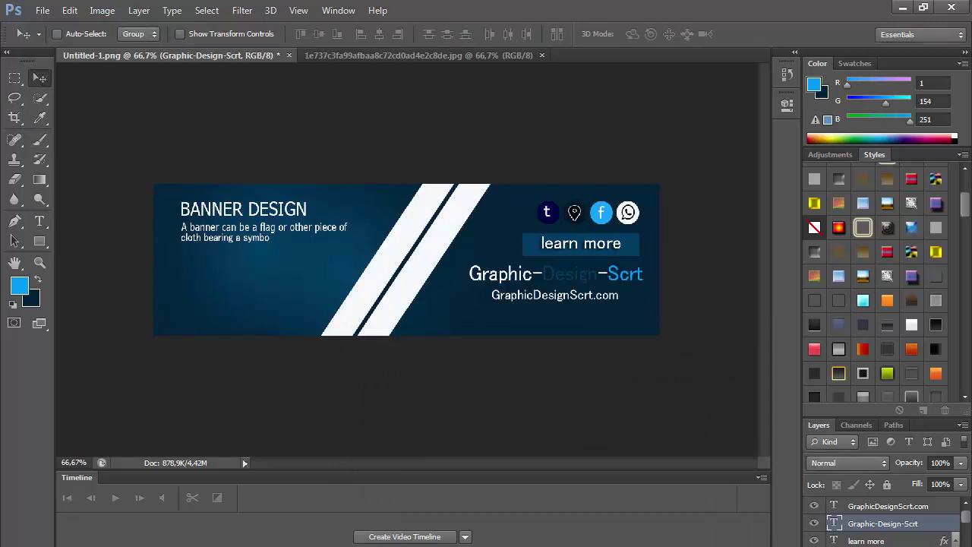
- Add a Drop Shadow layer effect to the name text
click(813, 545)
click(844, 546)
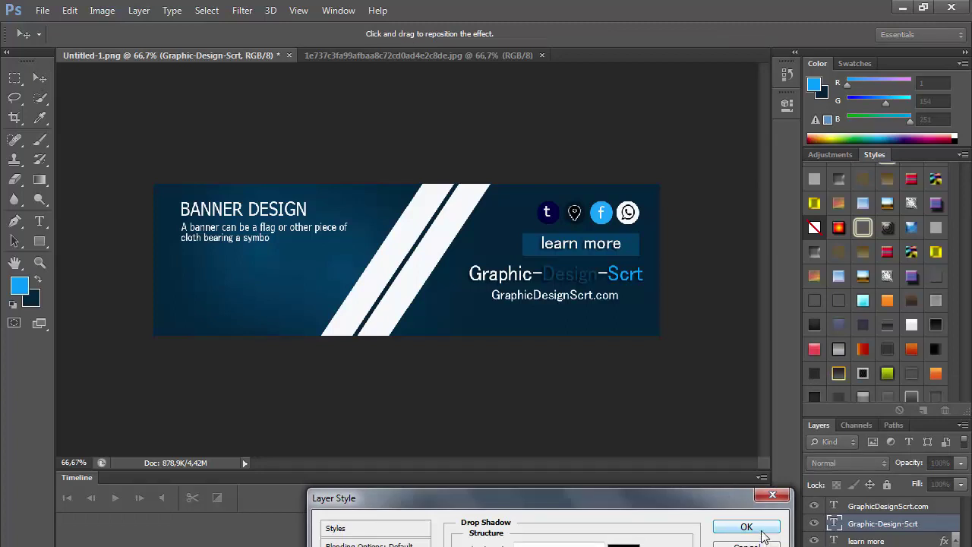
click(763, 534)
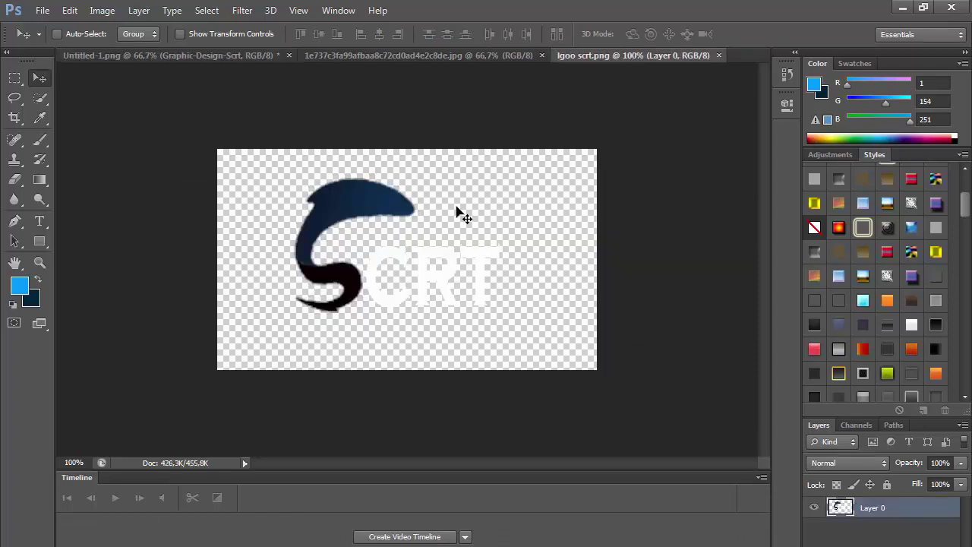
- Drag the SCRT logo into the banner and Free Transform it to about 70% at lower left
mouse_move(458, 211)
mouse_down()
mouse_move(328, 90)
mouse_move(268, 268)
mouse_up()
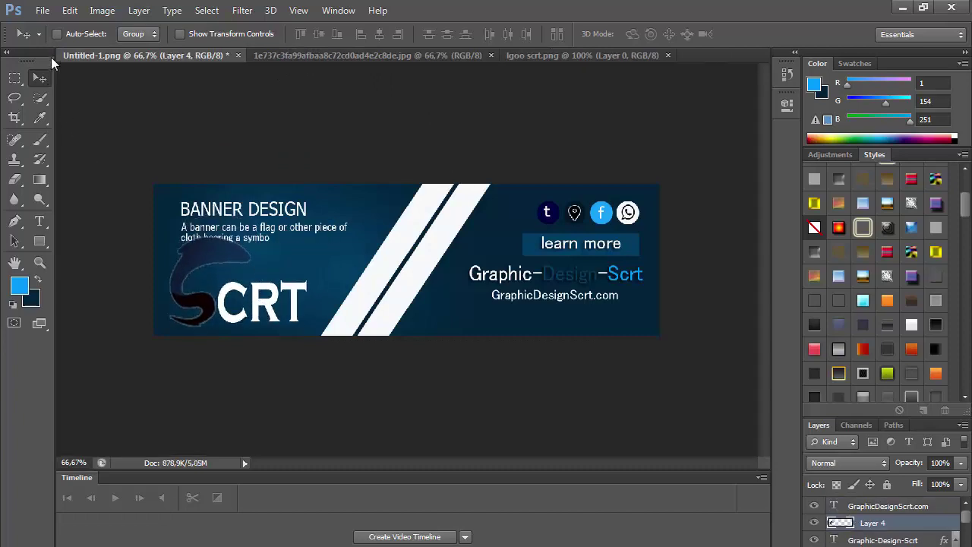
click(69, 10)
click(134, 291)
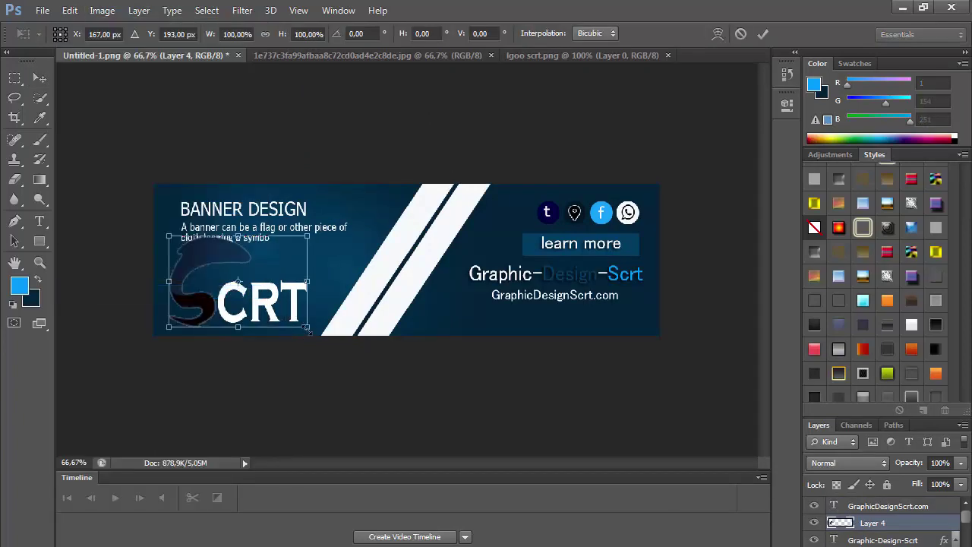
drag(307, 328, 269, 298)
drag(219, 266, 243, 286)
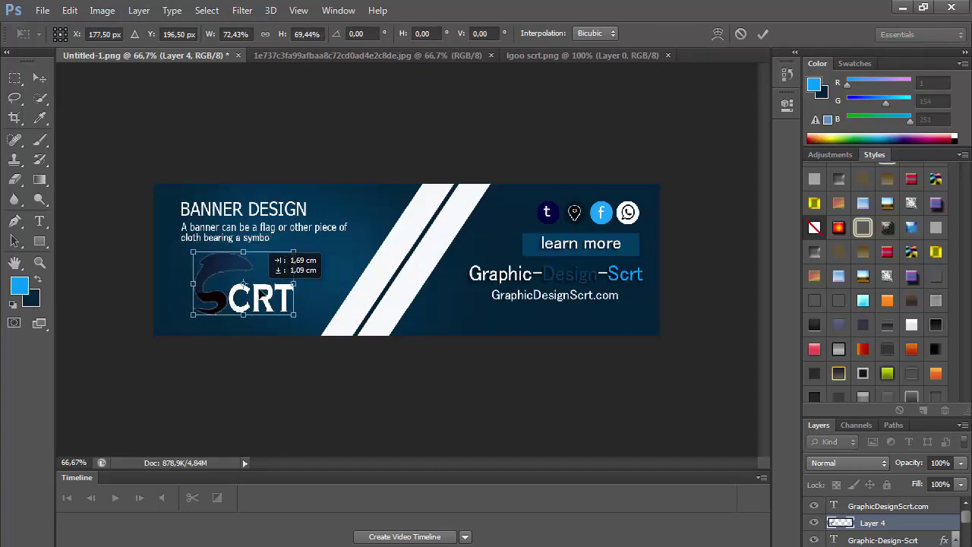
key(Return)
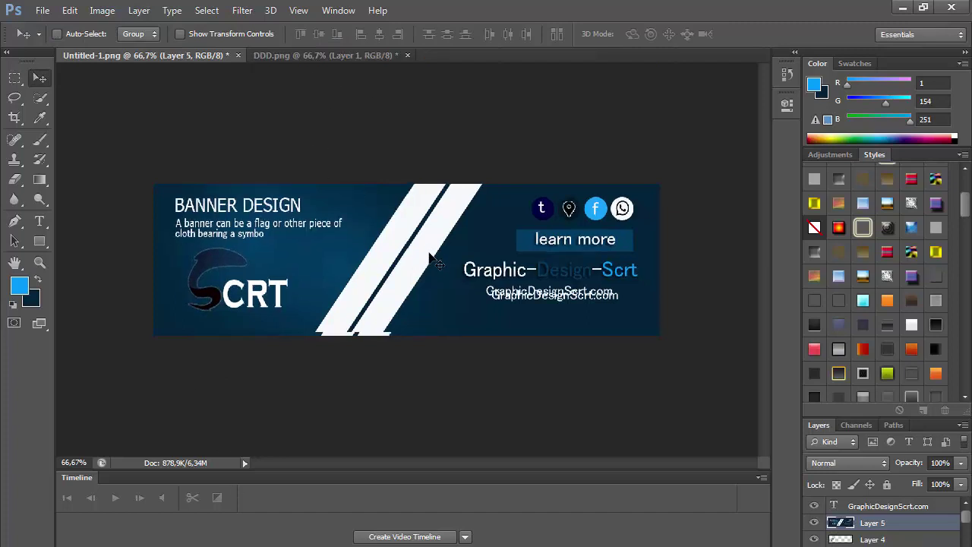
- Switch to DDD.png to view the banner on the pink dotted mockup
click(310, 55)
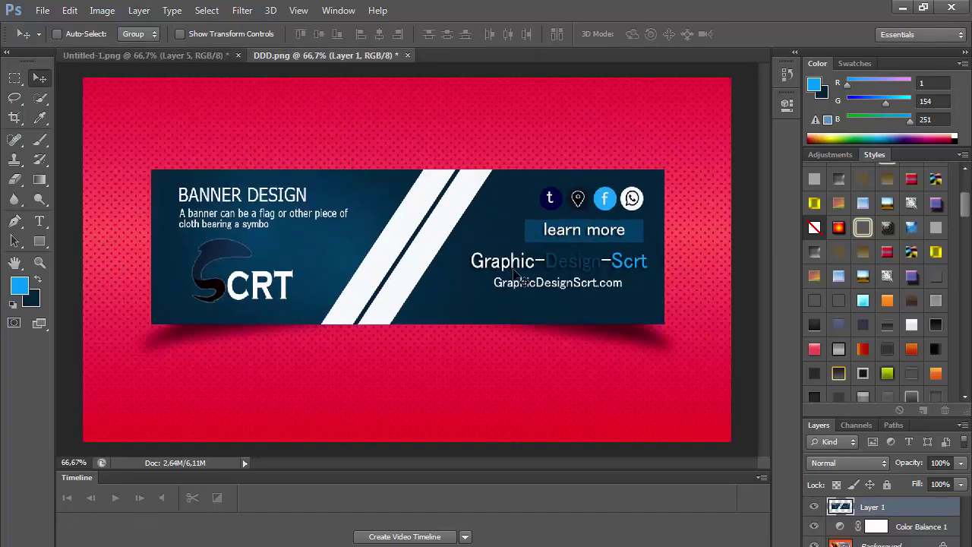